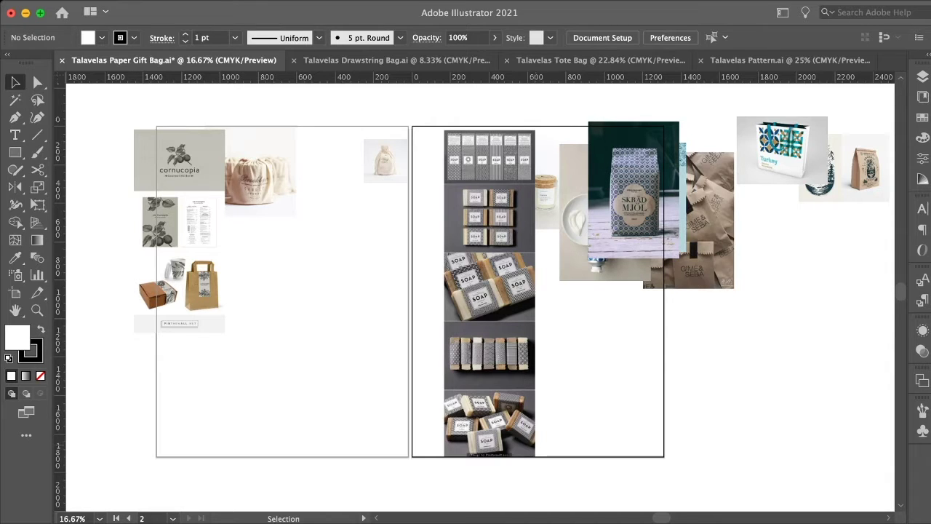
Step: Gather the drawstring pouch reference photos on the first artboard and copy all three
drag(234, 173, 287, 198)
drag(550, 186, 370, 300)
shift+click(314, 207)
shift+click(385, 163)
key(super+c)
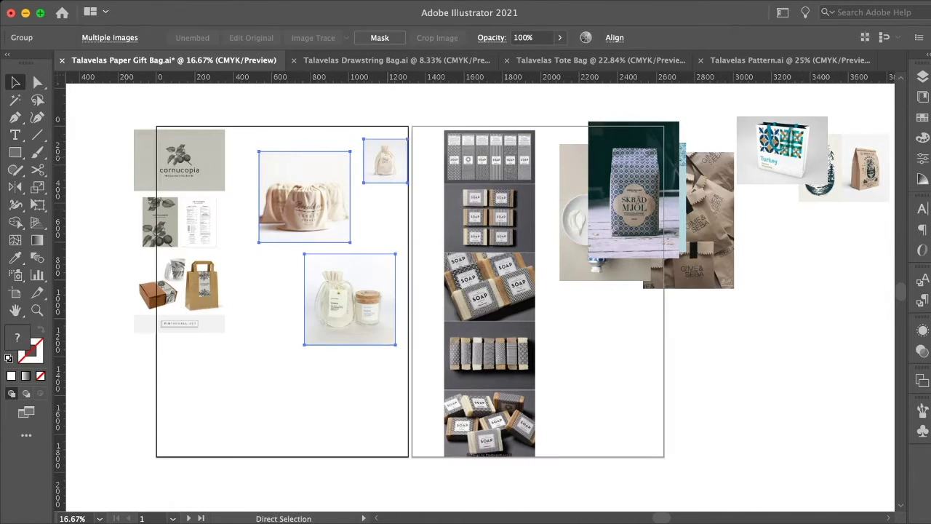
Step: Paste the pouch photos onto the first artboard of the Talavelas Drawstring Bag document and return to Talavelas Paper Gift Bag
click(396, 61)
key(ctrl+v)
drag(499, 279, 239, 220)
key(ctrl+shift+Tab)
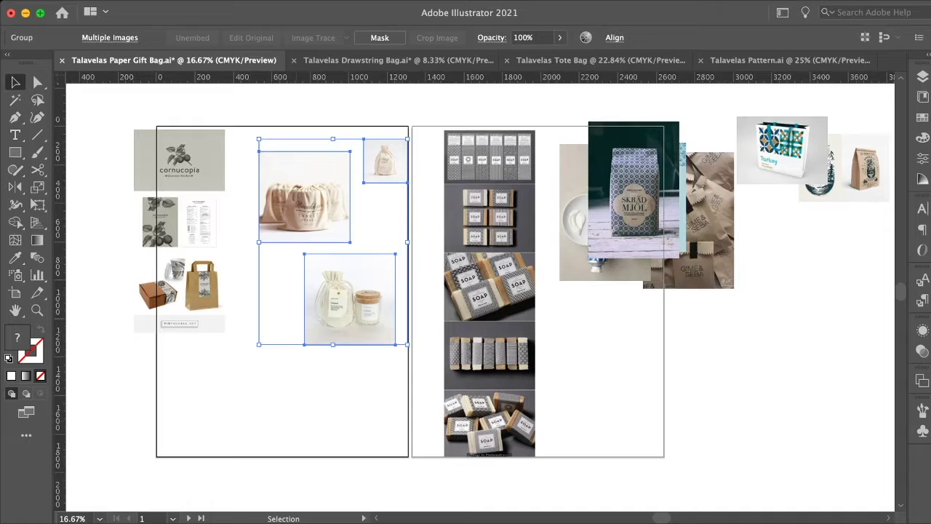
Step: Cut the brown paper packets photo and paste it beside the pouch photos on the Drawstring Bag document's first artboard
click(710, 218)
key(ctrl+x)
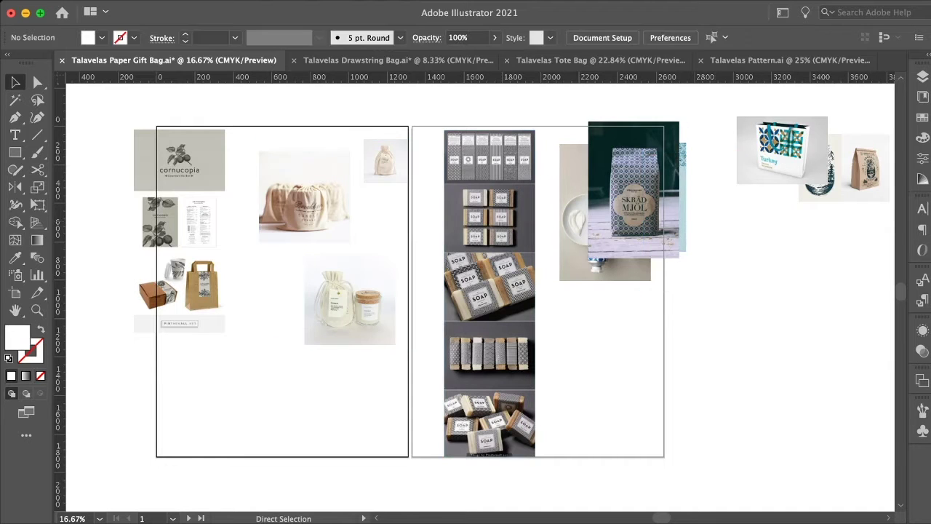
key(ctrl+Tab)
key(ctrl+v)
drag(480, 296, 301, 216)
Step: Return to the Talavelas Paper Gift Bag document and delete the drawstring pouch photos
key(ctrl+shift+Tab)
drag(275, 118, 388, 339)
key(Delete)
Step: Arrange the cornucopia, soap and patterned box images on the first artboard, with the boxes below the cornucopia sheet
click(182, 226)
drag(179, 218, 236, 219)
drag(528, 198, 389, 198)
click(502, 156)
drag(518, 162, 282, 443)
drag(244, 393, 253, 400)
Step: Stack the Skråd Mjöl, Capri Blue Volcano and Velvet packaging images in a column just left of the first artboard
drag(666, 154, 135, 162)
drag(640, 190, 138, 310)
click(640, 196)
drag(640, 196, 111, 456)
Step: Delete the kraft coffee bag image and move the Turkey gift bag image below the patterned boxes at the first artboard's lower edge
click(851, 169)
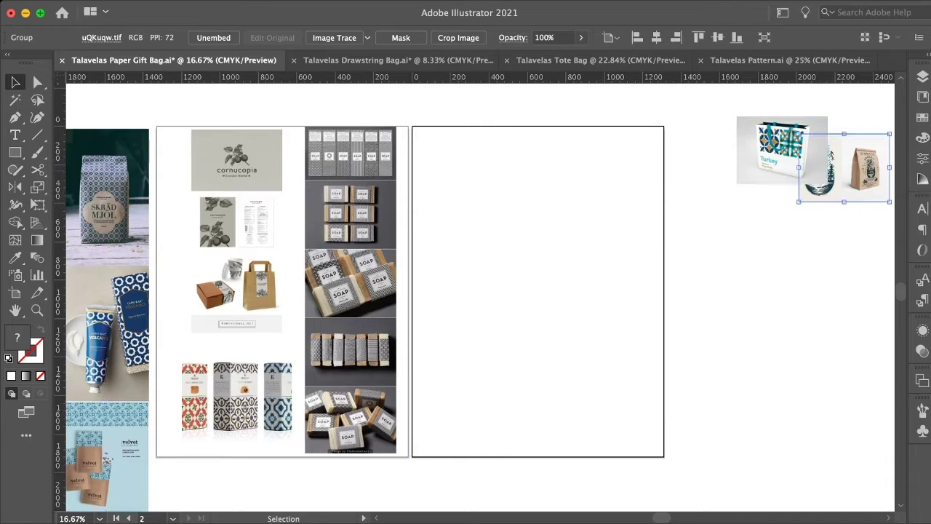
key(Delete)
scroll(782, 150, left, 2)
drag(821, 150, 280, 472)
Step: Crop the cornucopia image to the row with the box, cup and paper bag, about 473 by 345 px
click(279, 251)
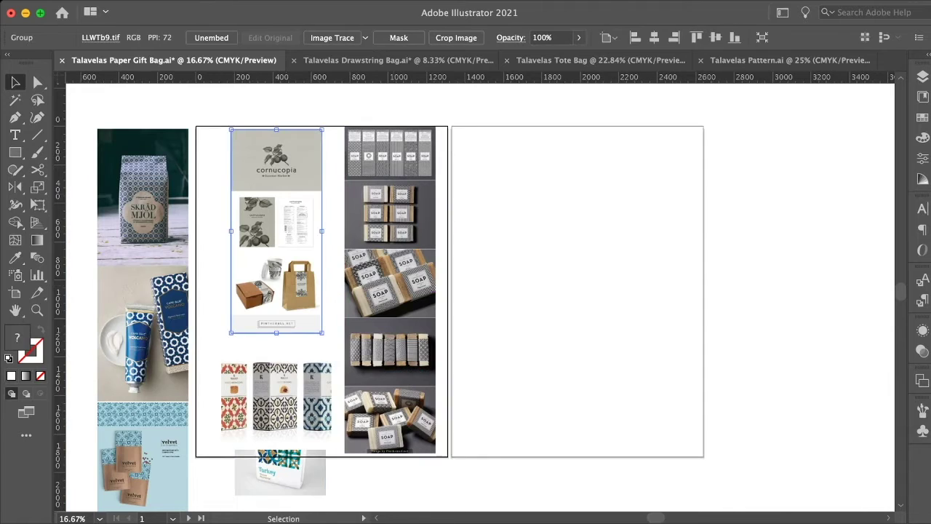
click(457, 37)
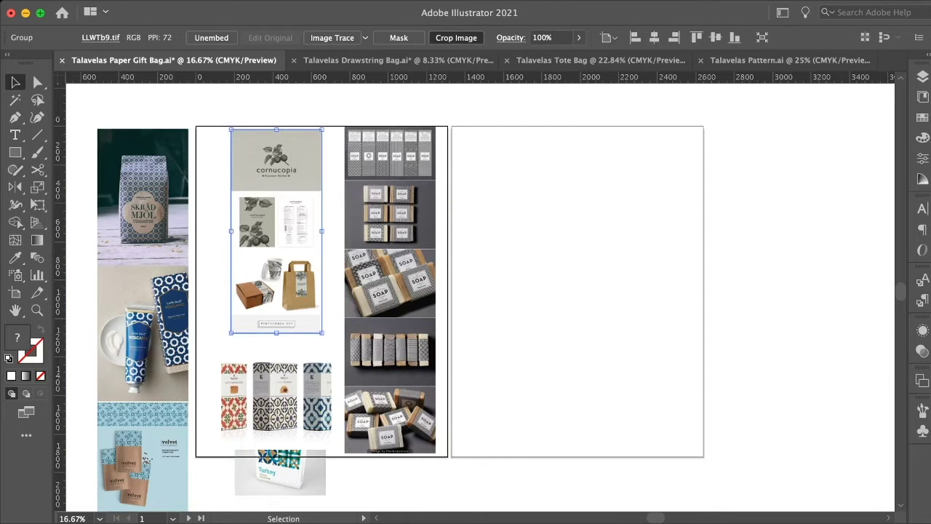
click(456, 37)
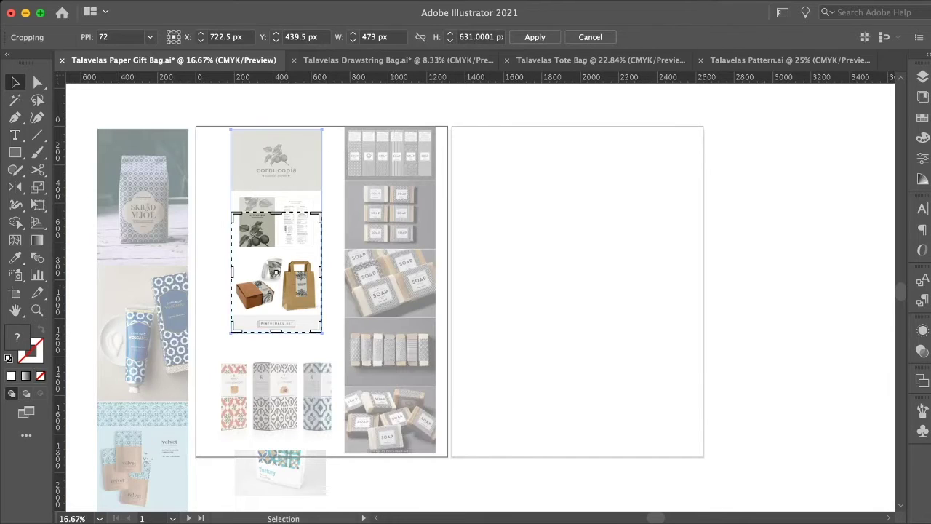
drag(276, 213, 277, 249)
drag(277, 333, 277, 314)
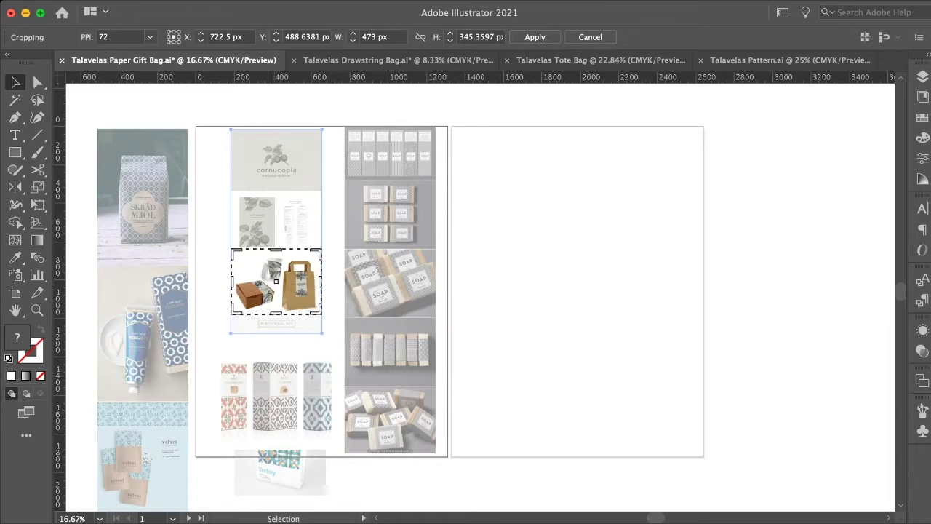
key(Return)
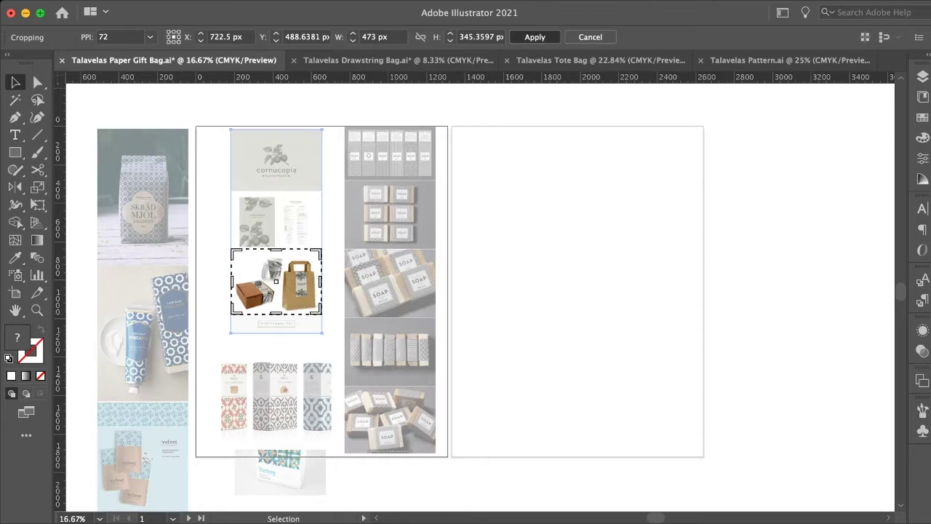
Step: Enlarge the cropped cornucopia image at the first artboard's upper left and stack the patterned boxes and Turkey bag images beneath it
drag(277, 282, 247, 171)
drag(291, 204, 340, 240)
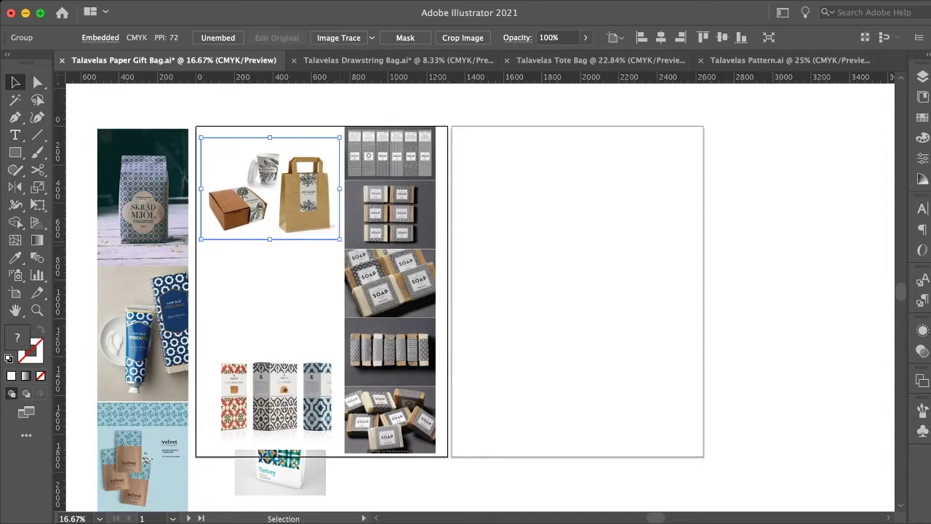
click(280, 393)
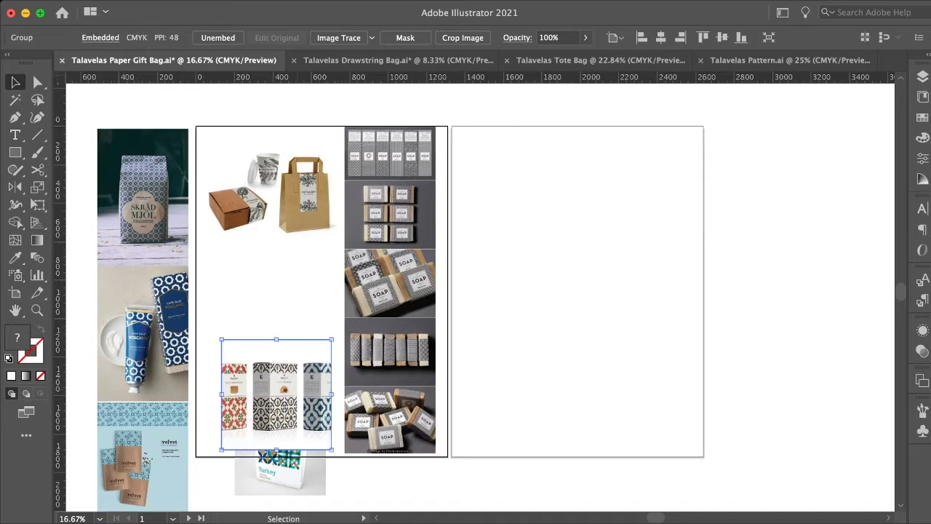
drag(277, 369, 271, 289)
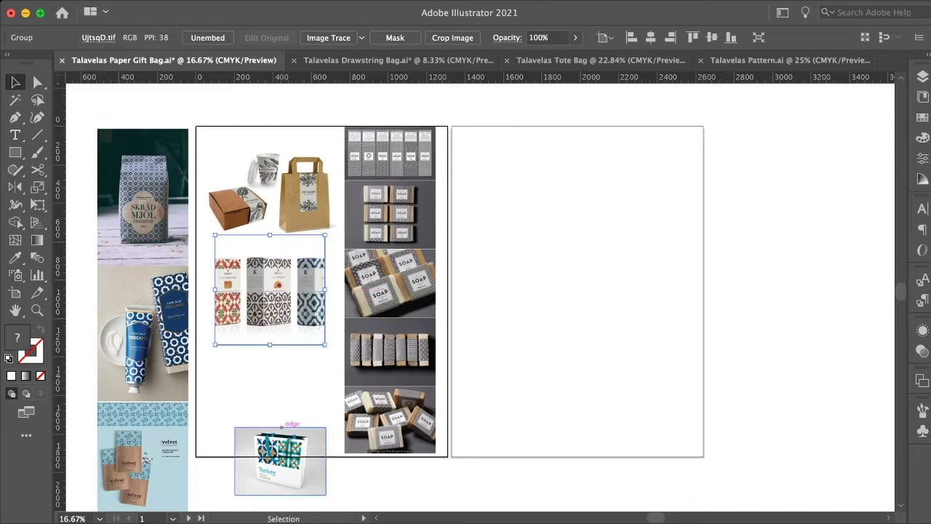
drag(280, 429, 270, 380)
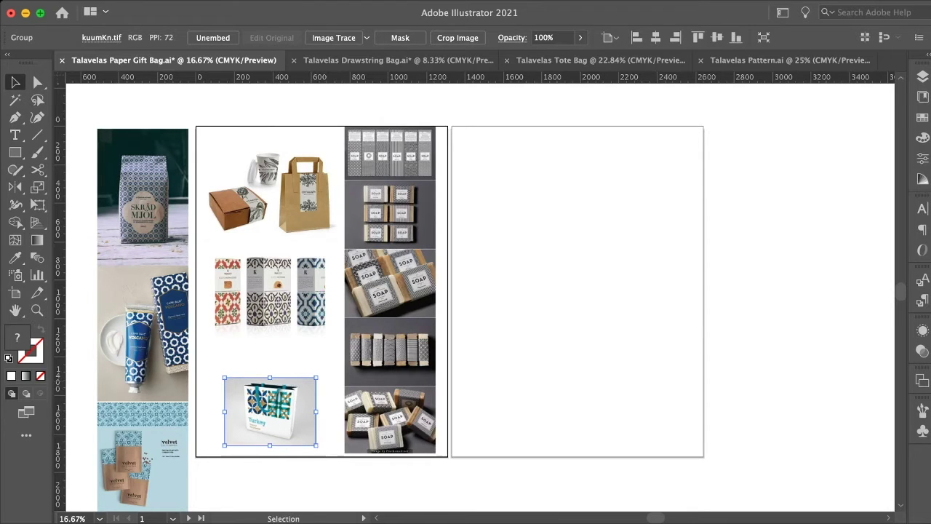
Step: Enlarge the Turkey gift bag image to nearly the width of the cornucopia image and position it under the patterned boxes
drag(316, 377, 340, 360)
key(super+z)
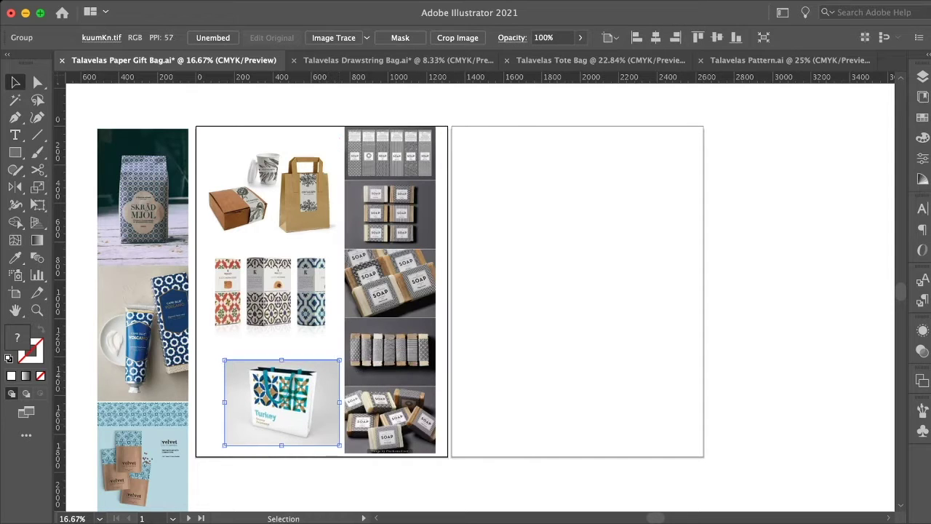
drag(224, 446, 210, 457)
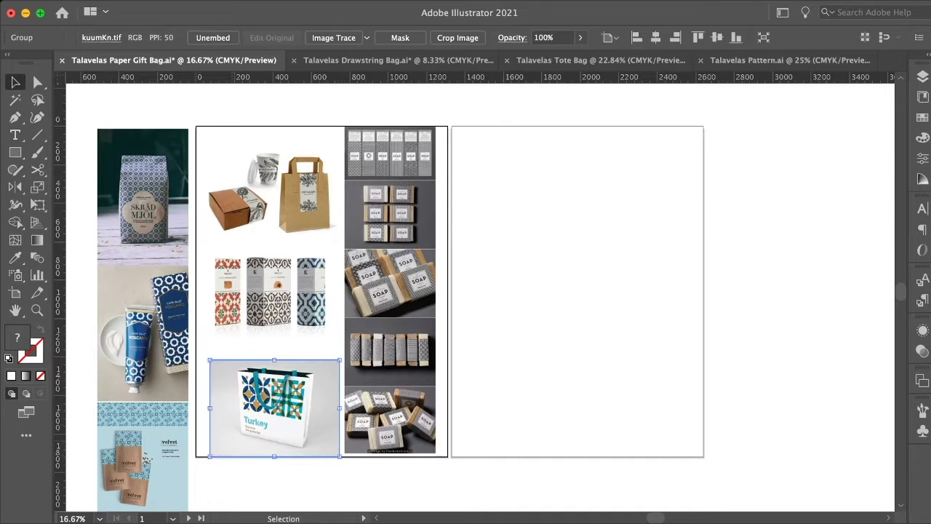
drag(301, 416, 298, 409)
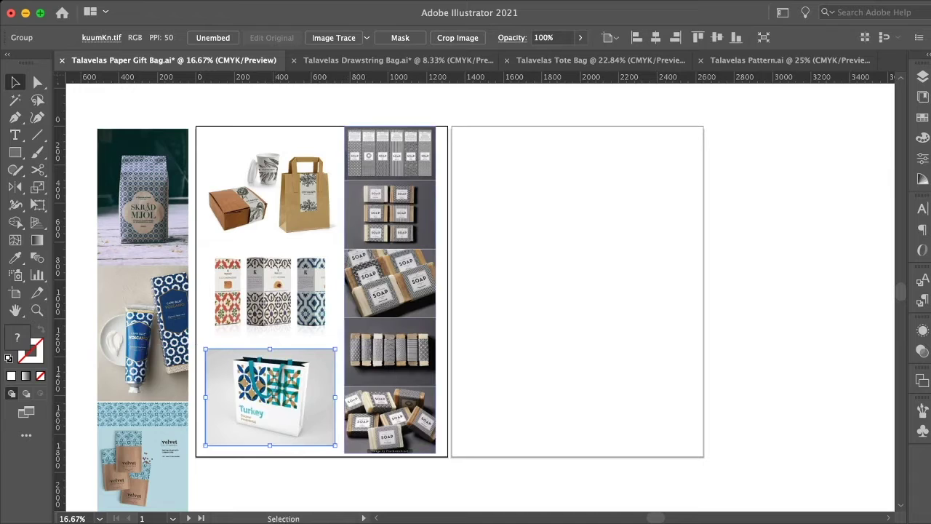
Step: Crop the tall soap image to its second and third photos
click(285, 198)
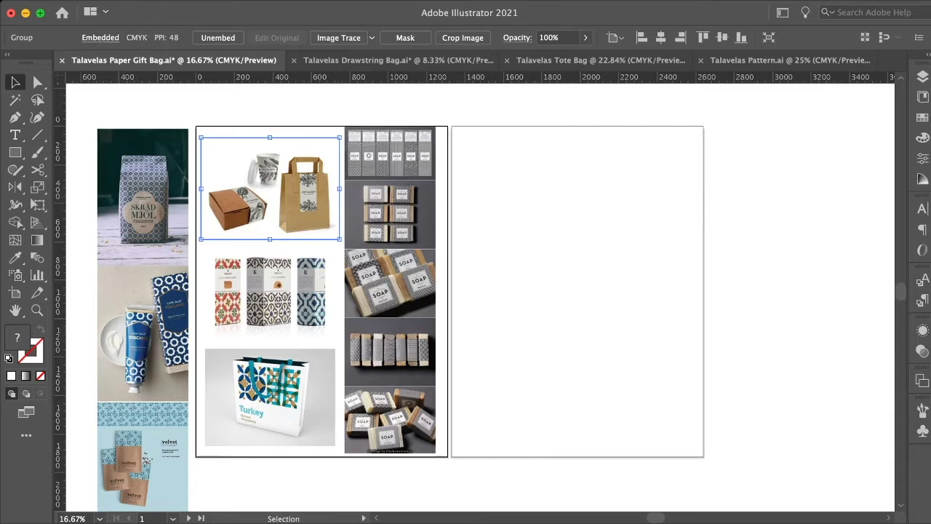
click(390, 289)
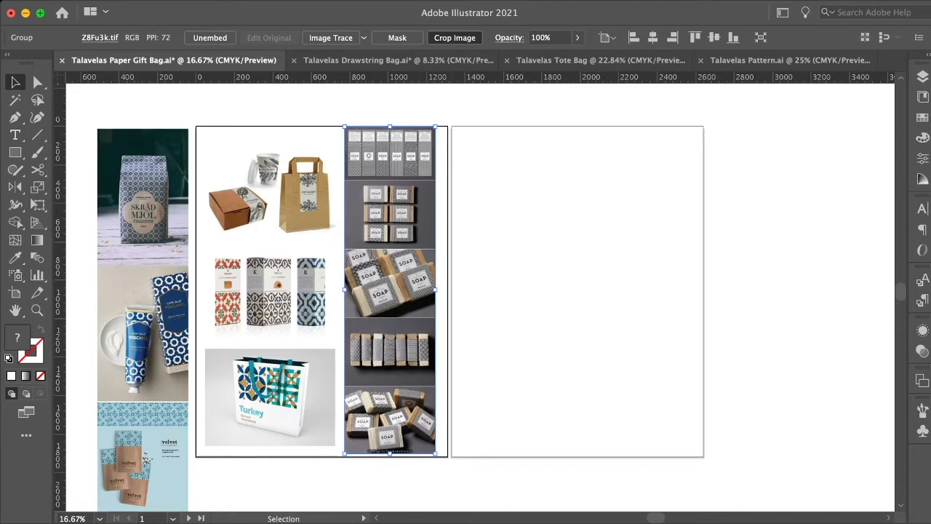
click(455, 38)
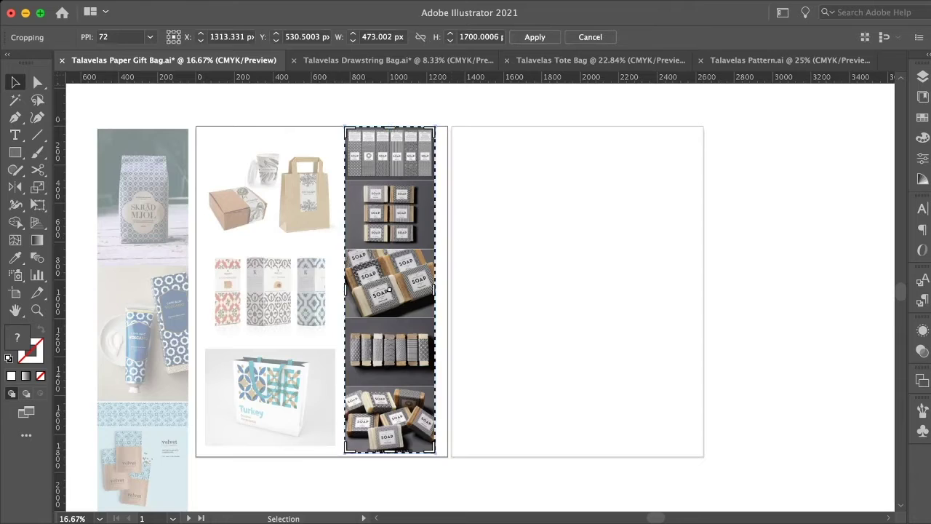
drag(390, 128, 390, 182)
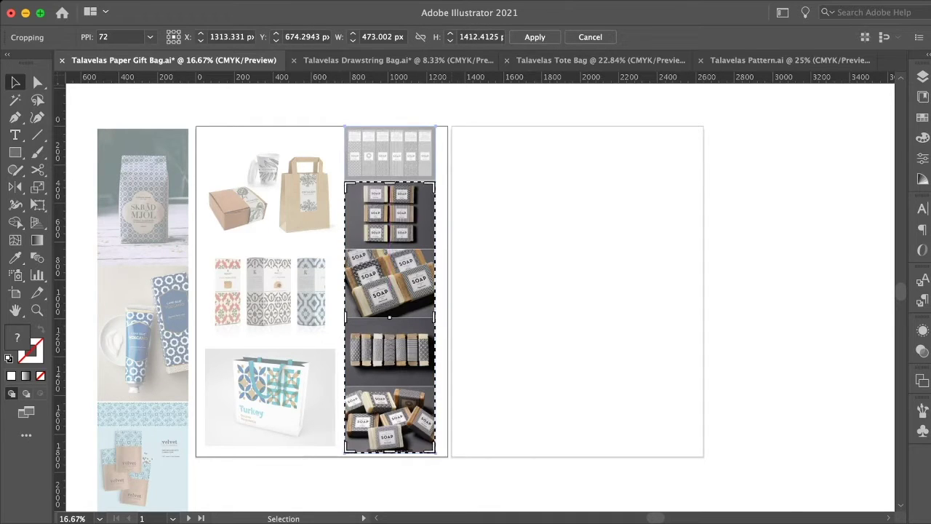
drag(390, 452, 397, 315)
key(Return)
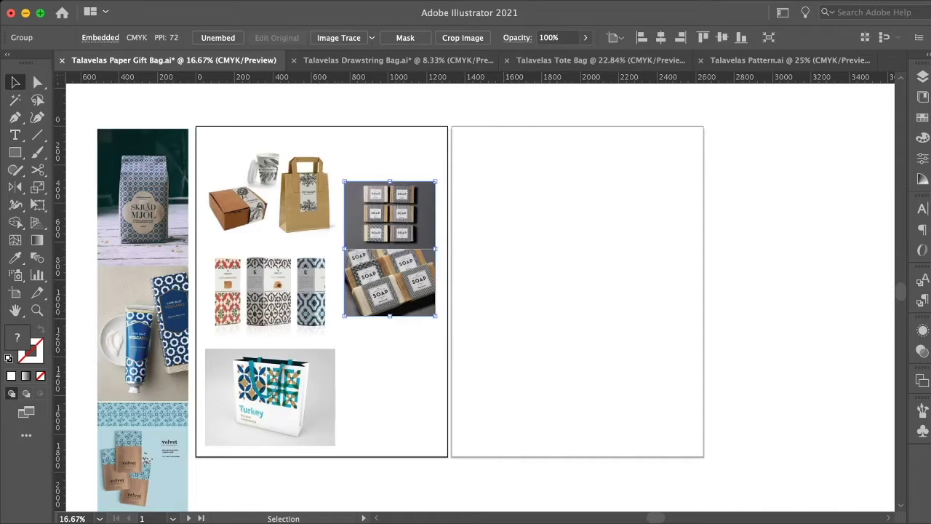
Step: Move the cropped soap image up the first artboard's right side and place the Velvet packaging image directly below it
drag(422, 218, 422, 179)
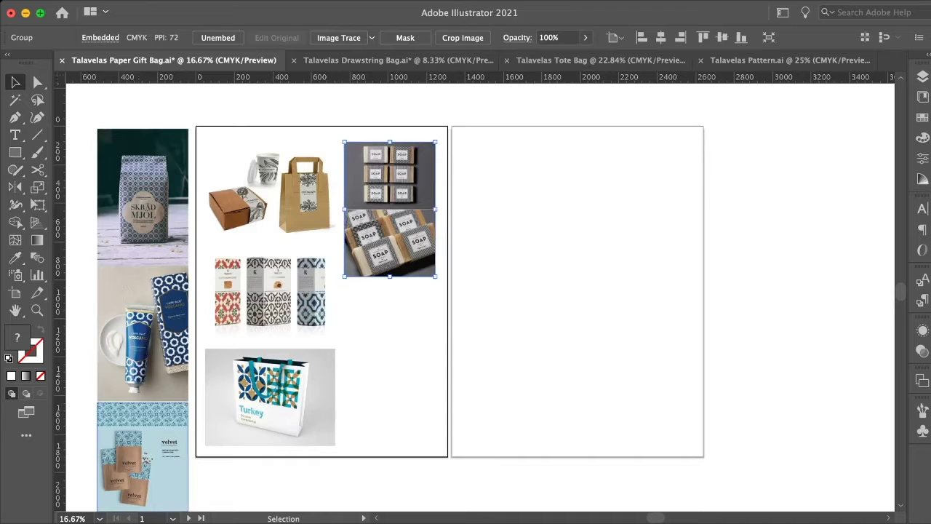
mouse_move(153, 443)
mouse_down()
mouse_move(396, 364)
mouse_move(401, 331)
mouse_up()
click(512, 320)
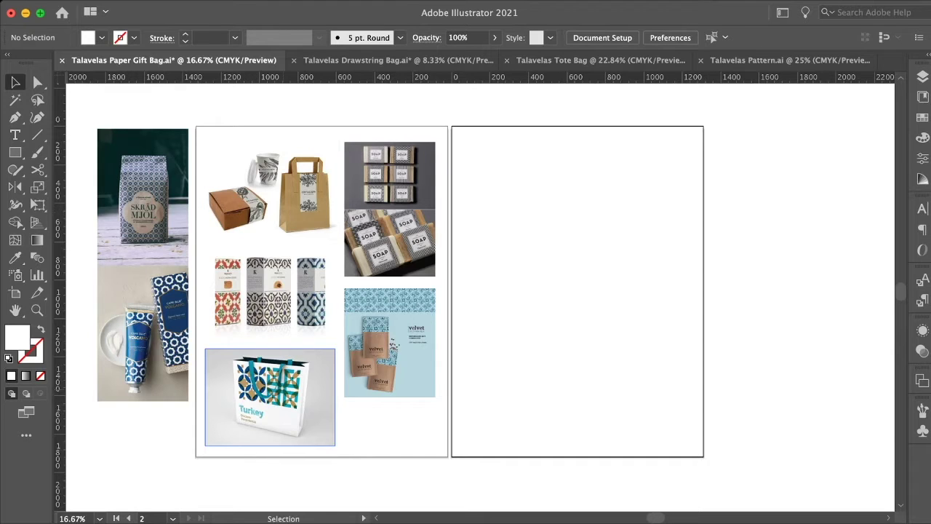
Step: Select all the packaging reference images in the Talavelas Paper Gift Bag document and copy them
click(270, 397)
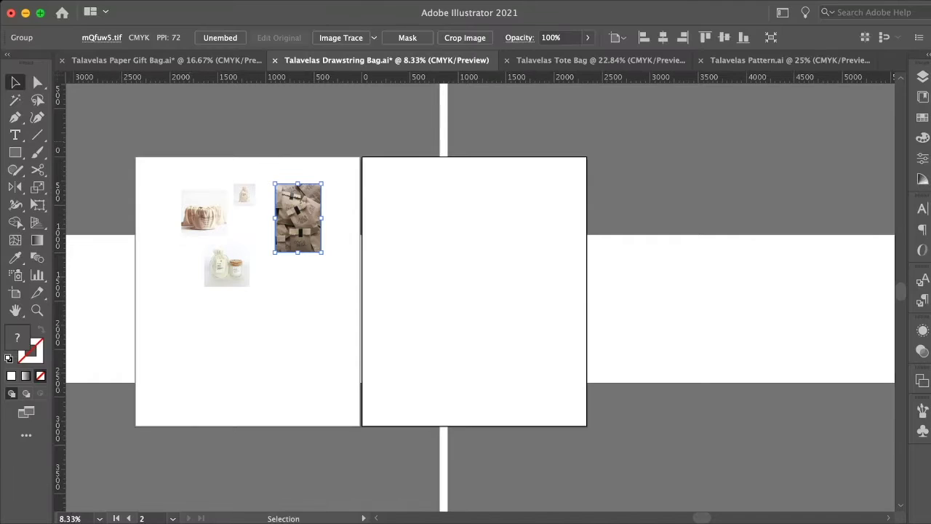
click(166, 61)
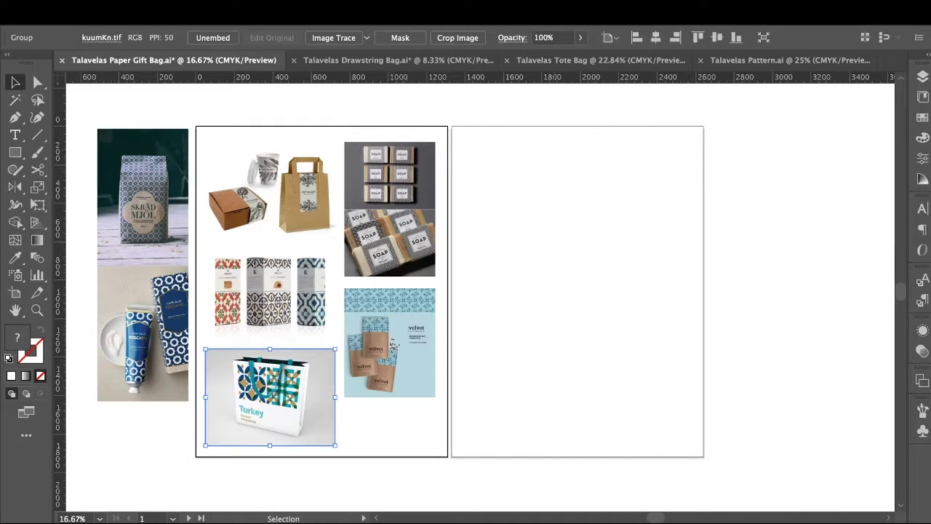
scroll(481, 296, left, 1)
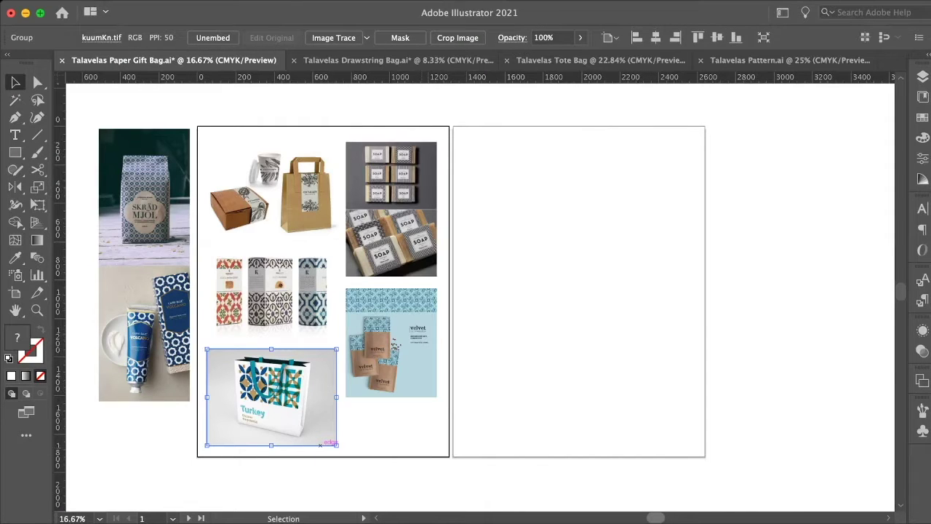
scroll(320, 444, left, 4)
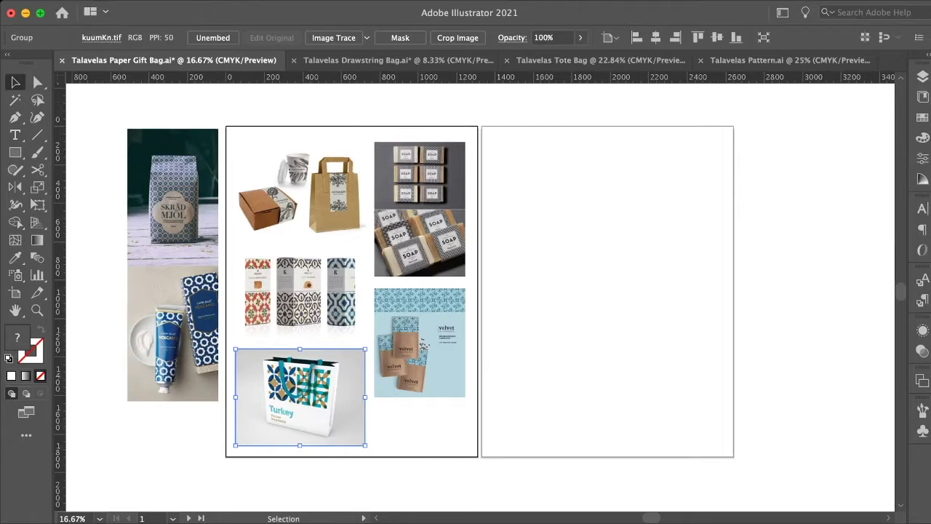
drag(160, 102, 442, 409)
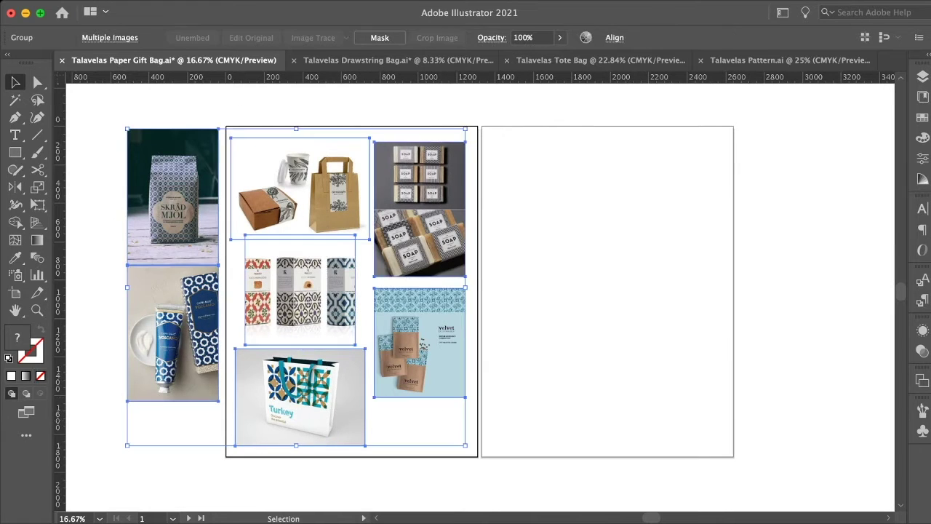
key(a)
key(v)
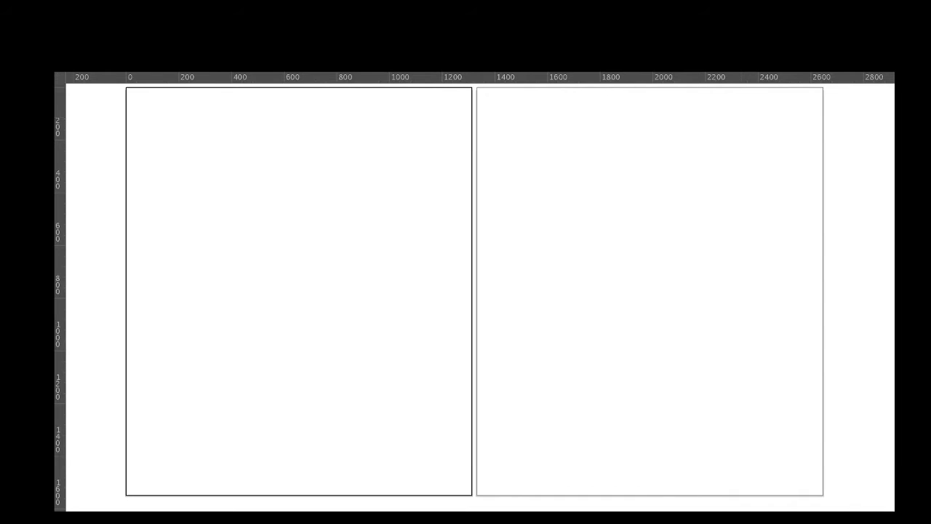
Step: Paste the packaging images into the Talavelas Tote Bag document and position the group over and beside its first artboard
key(a)
key(super+v)
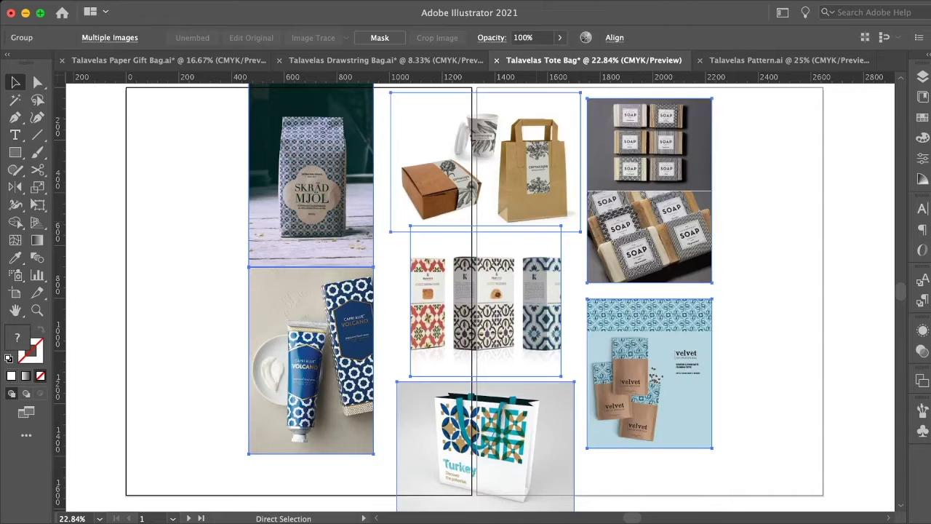
key(ctrl+minus)
key(v)
drag(631, 160, 435, 166)
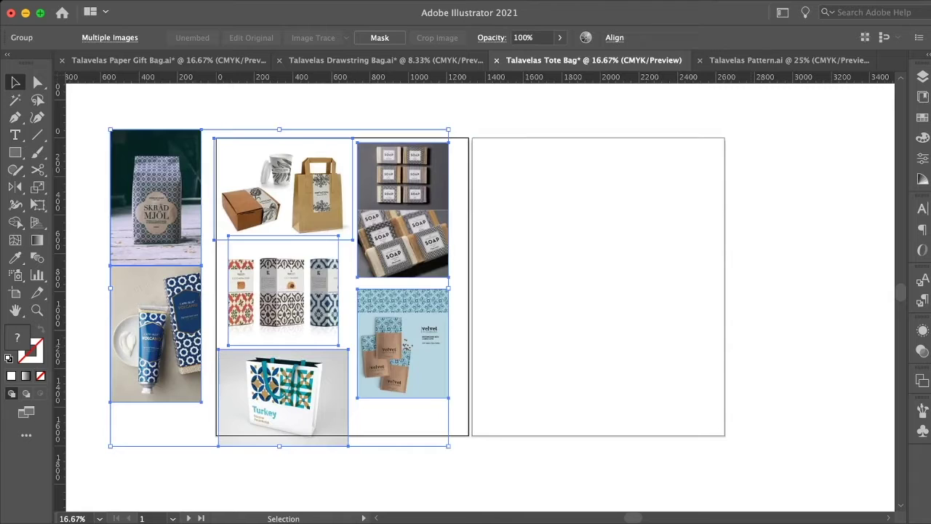
Step: Return to the Talavelas Paper Gift Bag document and deselect the packaging images
key(super+shift+a)
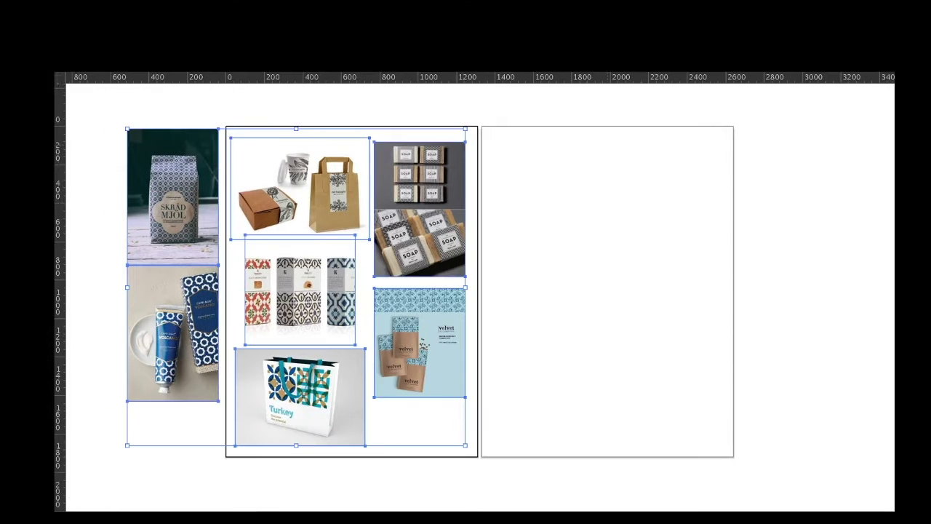
key(f)
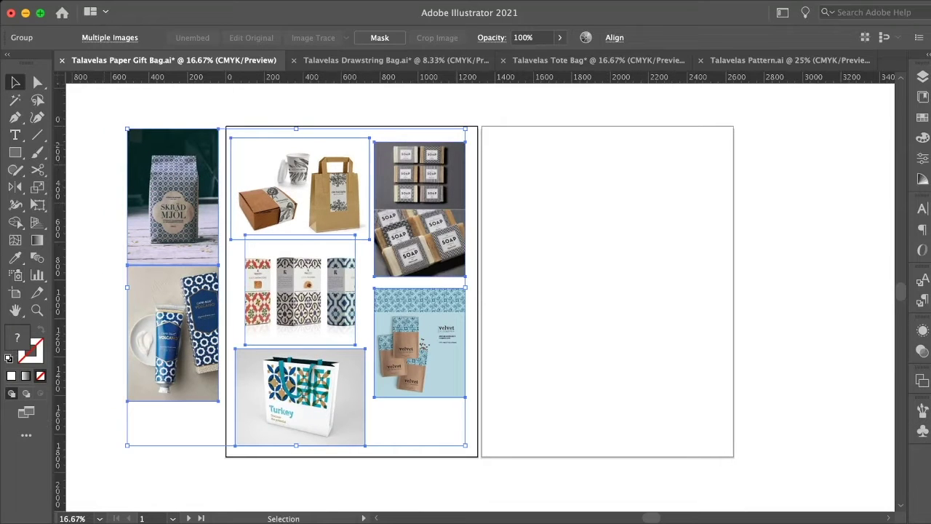
click(582, 291)
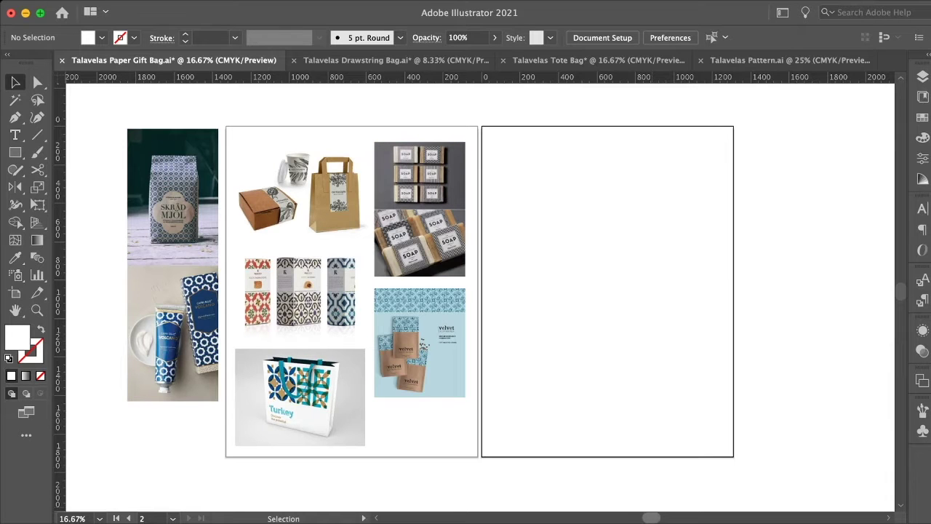
scroll(481, 291, right, 2)
scroll(480, 292, left, 2)
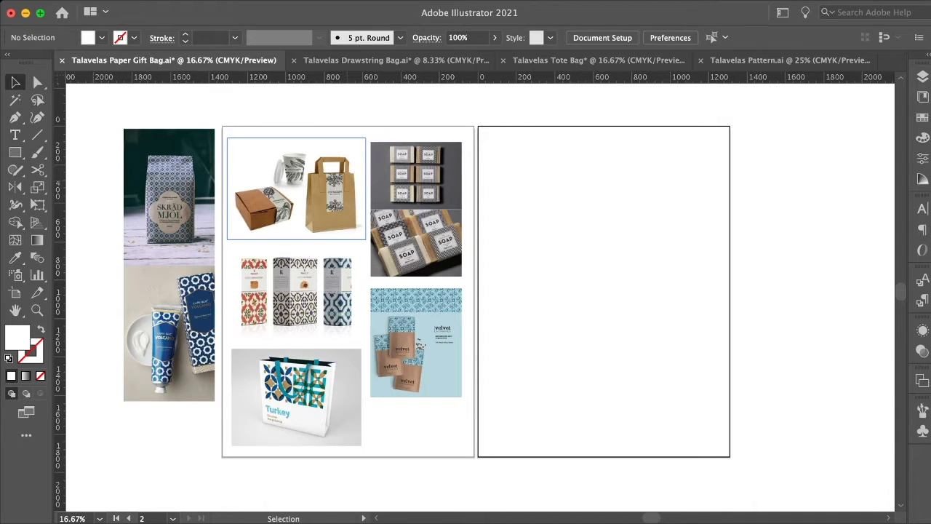
Step: Examine the packaging references arranged on the first artboard, both up close and as a whole
key(super+equal)
key(super+equal)
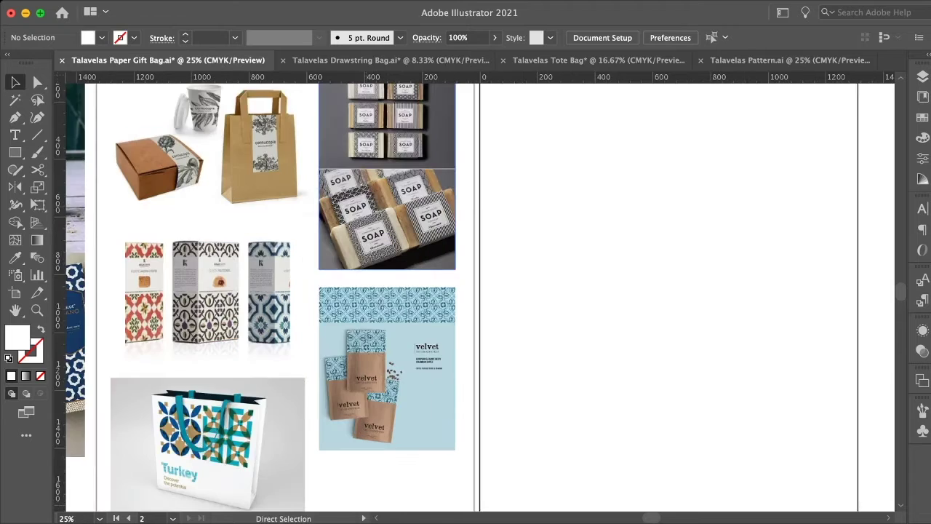
scroll(270, 292, up, 5)
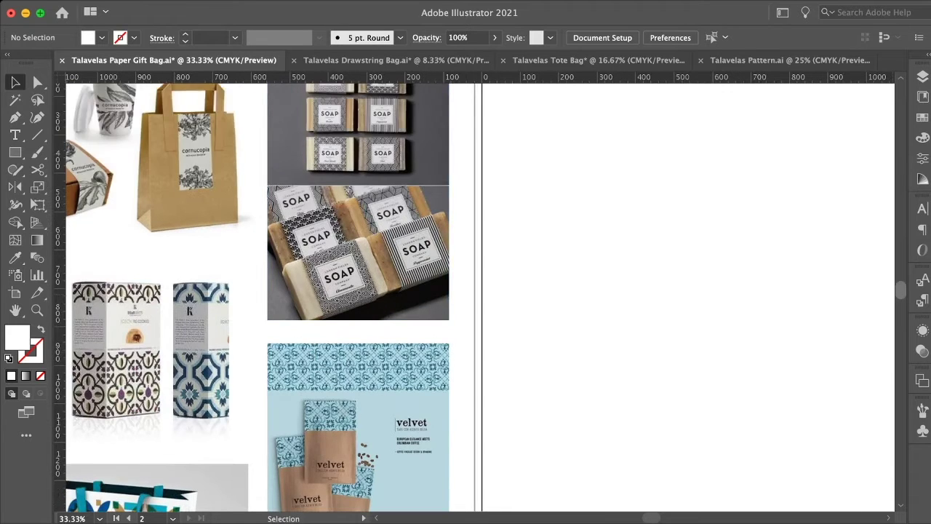
scroll(265, 319, up, 1)
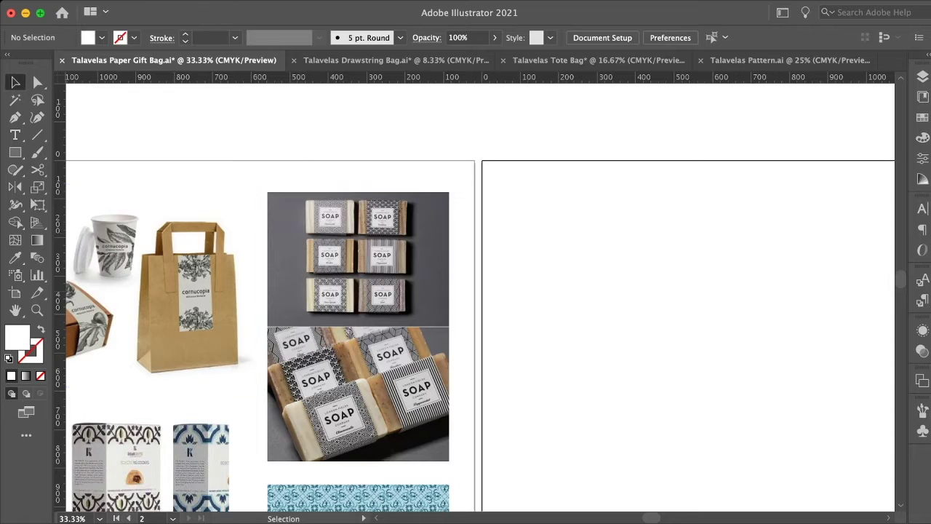
key(super+minus)
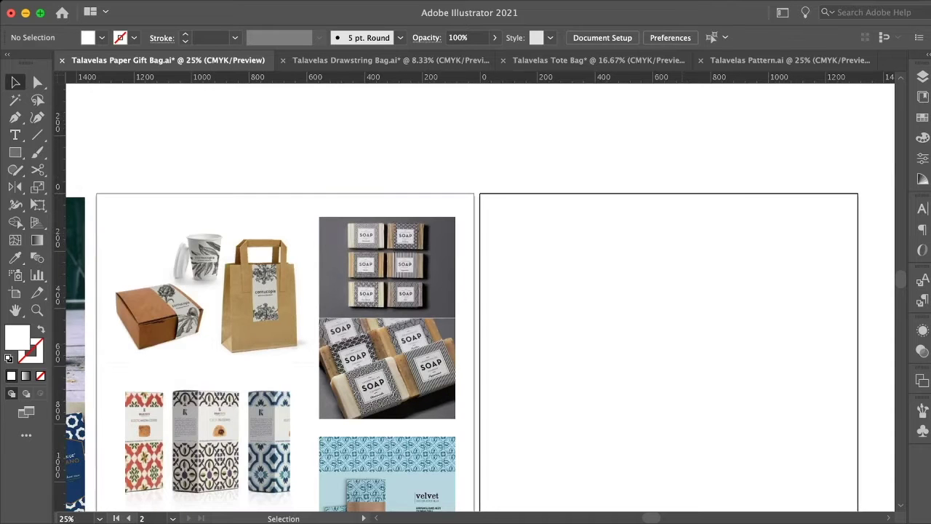
scroll(480, 298, down, 5)
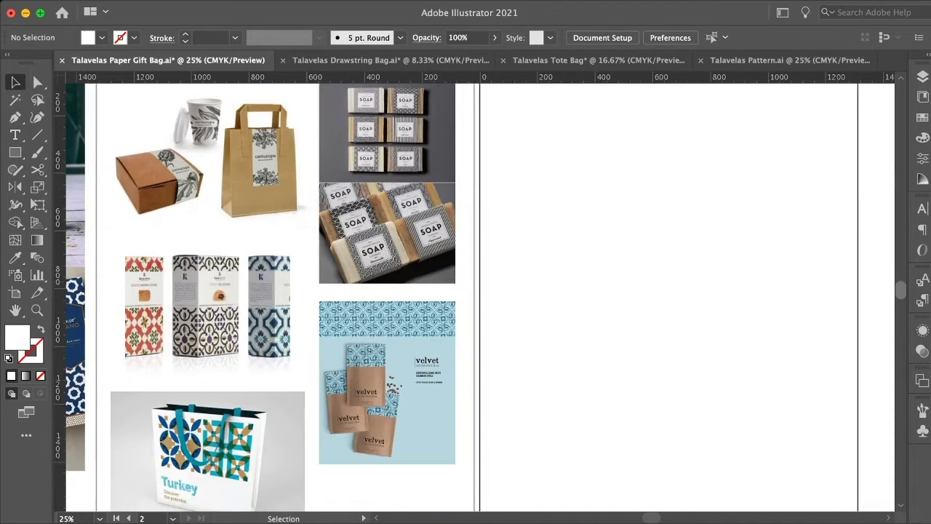
scroll(480, 298, up, 3)
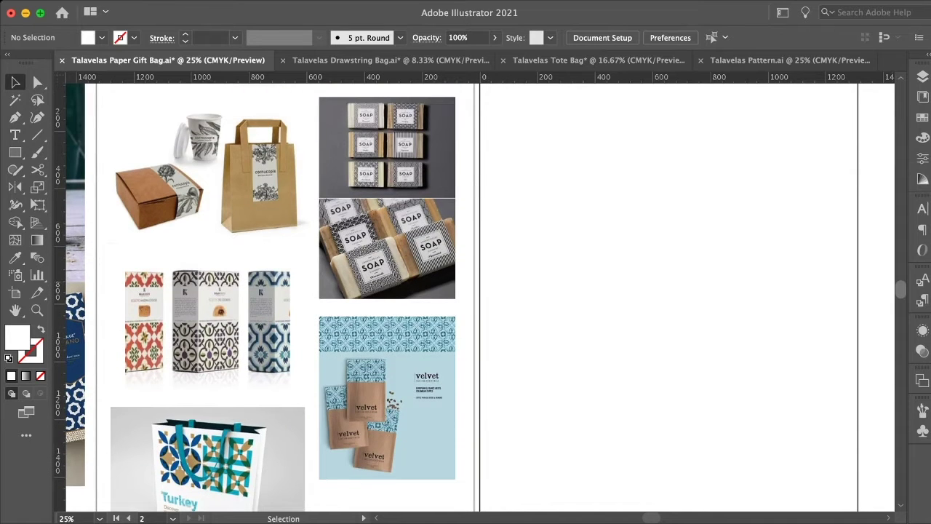
key(super+minus)
key(super+minus)
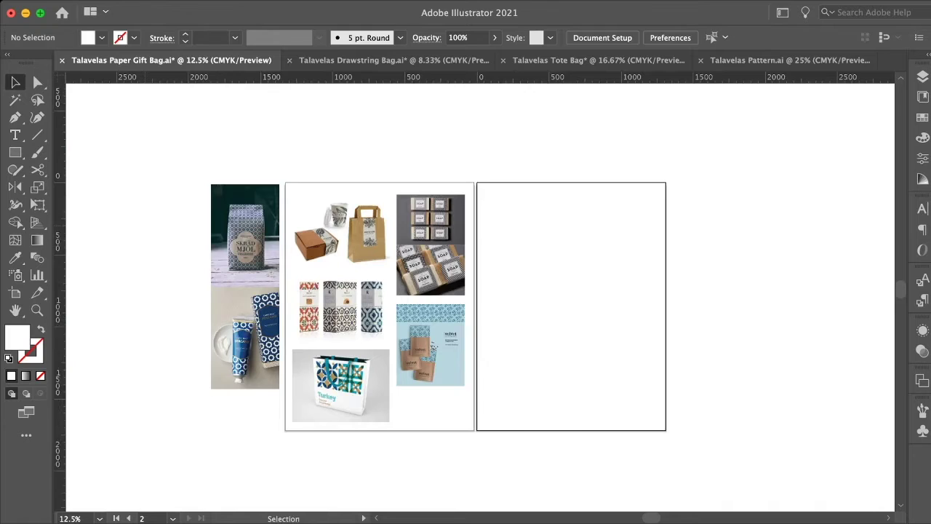
Step: Add a third artboard of the same size beside the second artboard
key(shift+o)
click(221, 37)
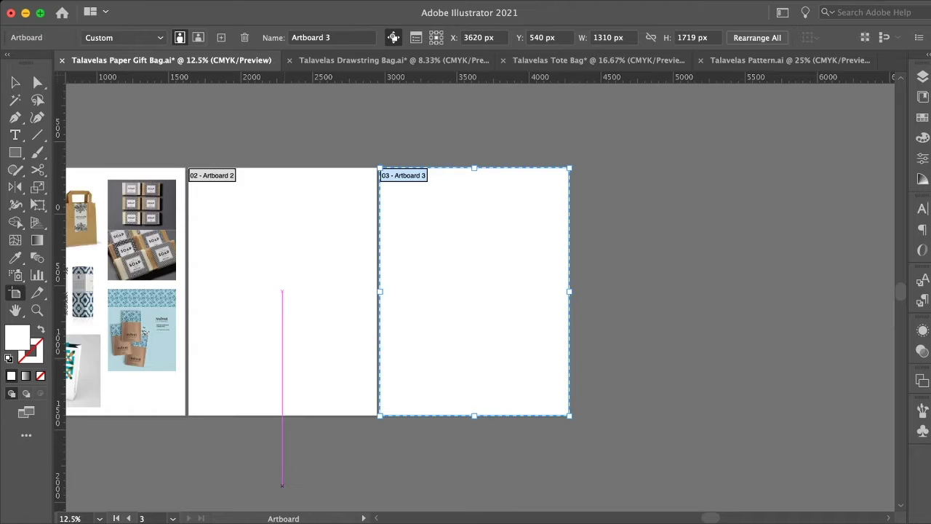
key(Escape)
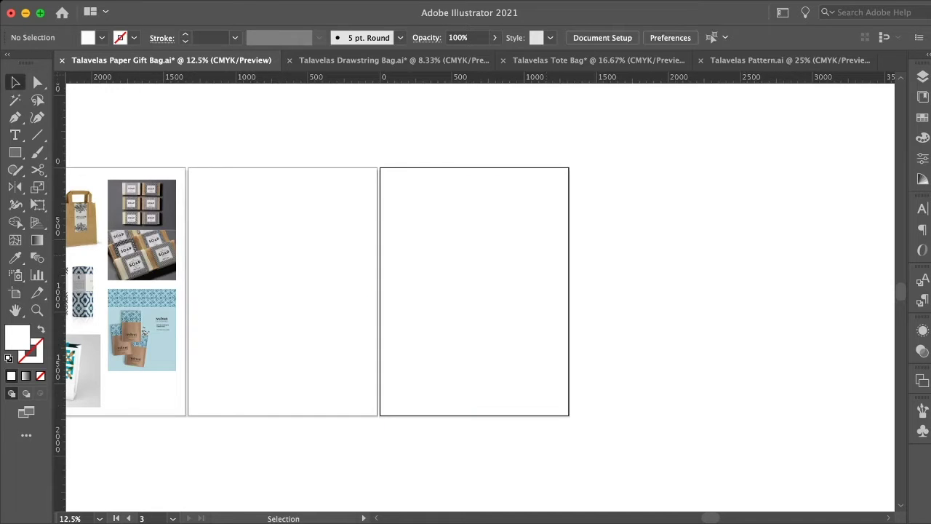
Step: Copy the blue tile-pattern rectangle from Talavelas Pattern into the Talavelas Paper Gift Bag document, aligned with the second artboard's lower-left corner
scroll(480, 291, left, 5)
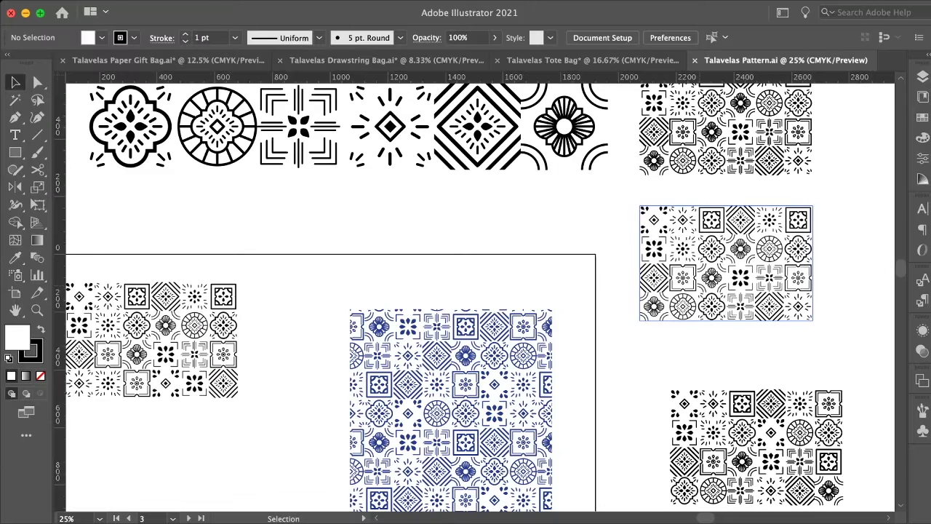
click(452, 411)
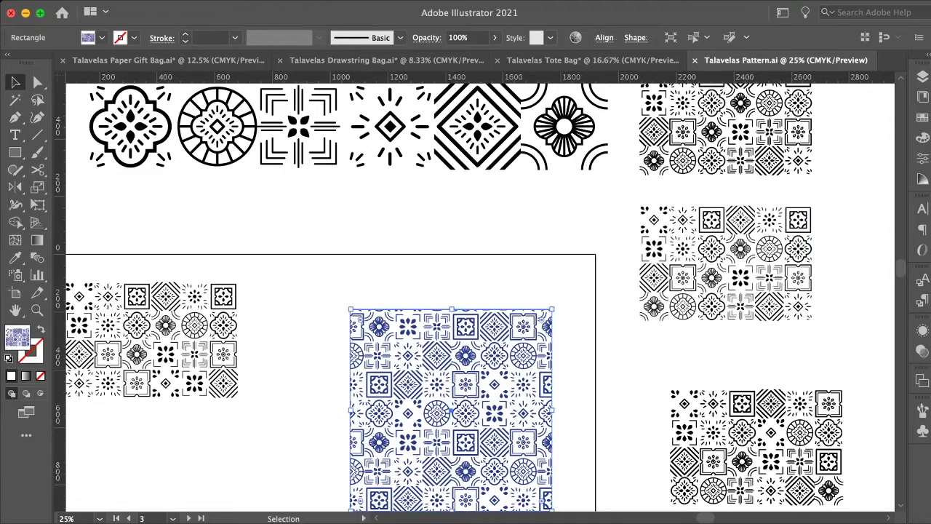
key(a)
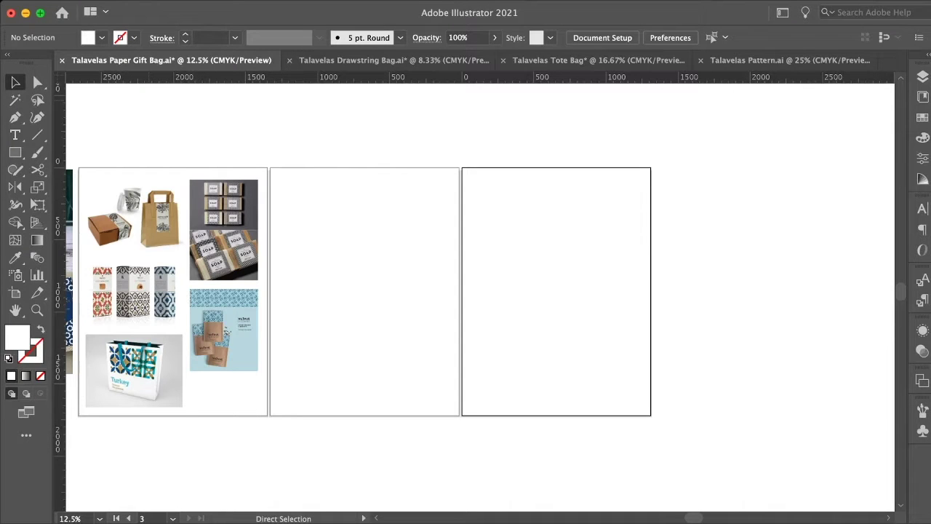
key(super+v)
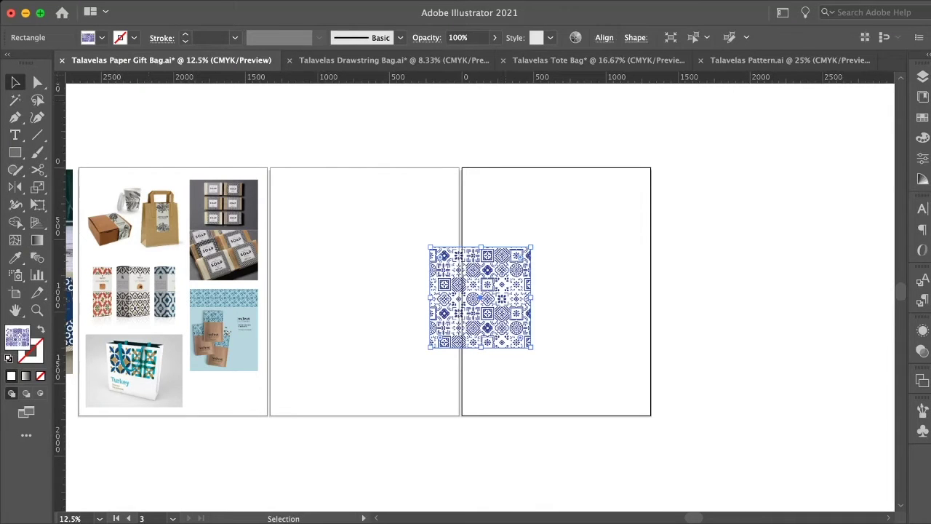
drag(518, 286, 359, 355)
drag(359, 355, 359, 354)
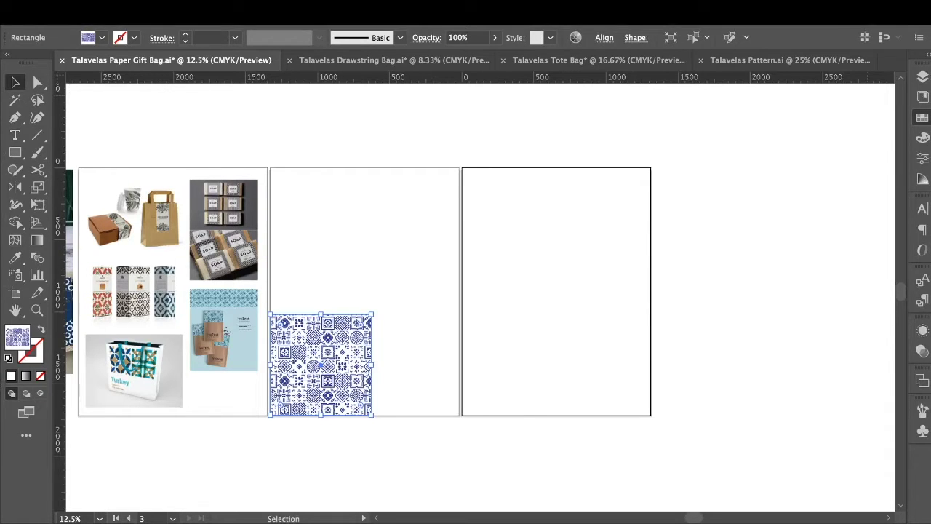
Step: Stretch the pattern rectangle over the second artboard, inset it to leave a narrow white margin, and deselect it
drag(373, 364, 460, 365)
drag(364, 314, 364, 168)
drag(270, 169, 277, 176)
drag(460, 414, 452, 404)
key(super+shift+a)
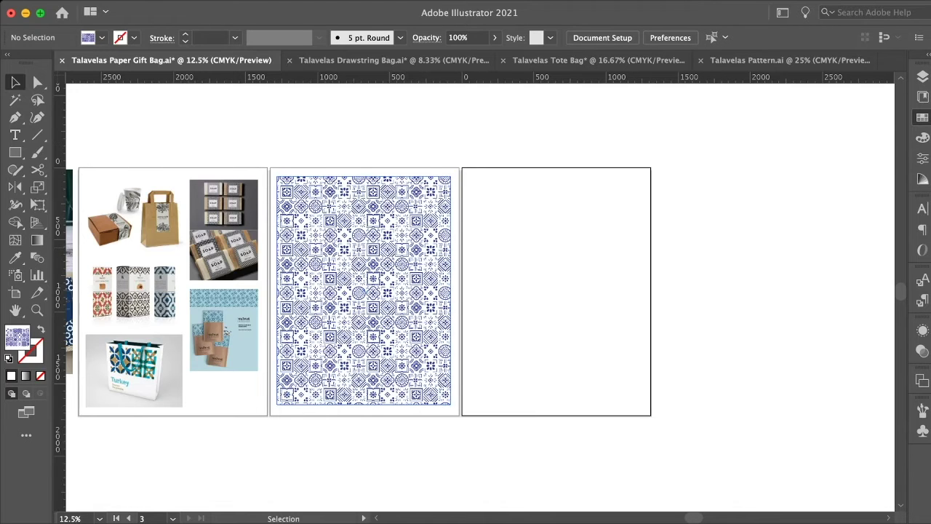
Step: Fine-tune the four edges of the pattern rectangle so the margin around it on the second artboard is even
key(super+equal)
click(364, 393)
drag(328, 442, 327, 447)
drag(443, 292, 446, 292)
drag(328, 139, 329, 133)
drag(211, 289, 214, 290)
click(588, 291)
drag(403, 266, 402, 268)
click(531, 280)
Step: Switch to the Talavelas Pattern document and copy the first black quatrefoil tile motif from its second artboard
scroll(531, 280, left, 4)
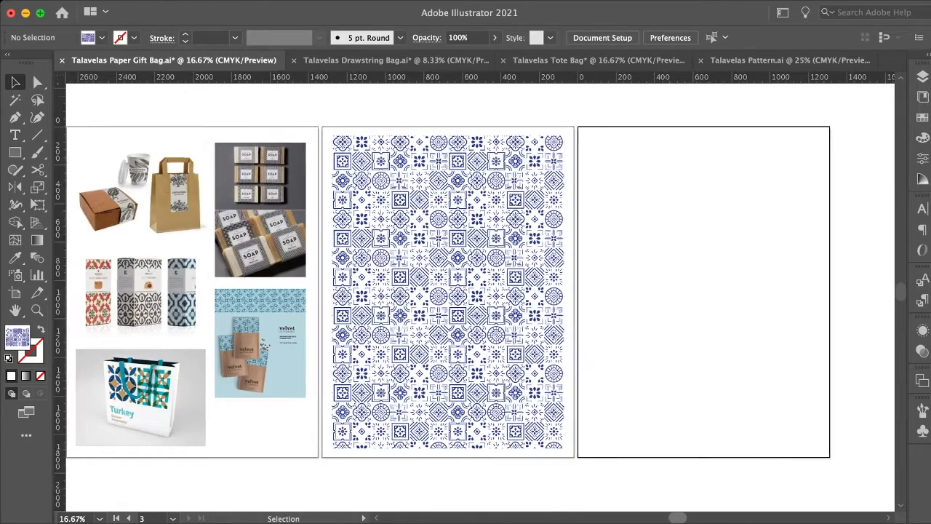
scroll(480, 291, left, 8)
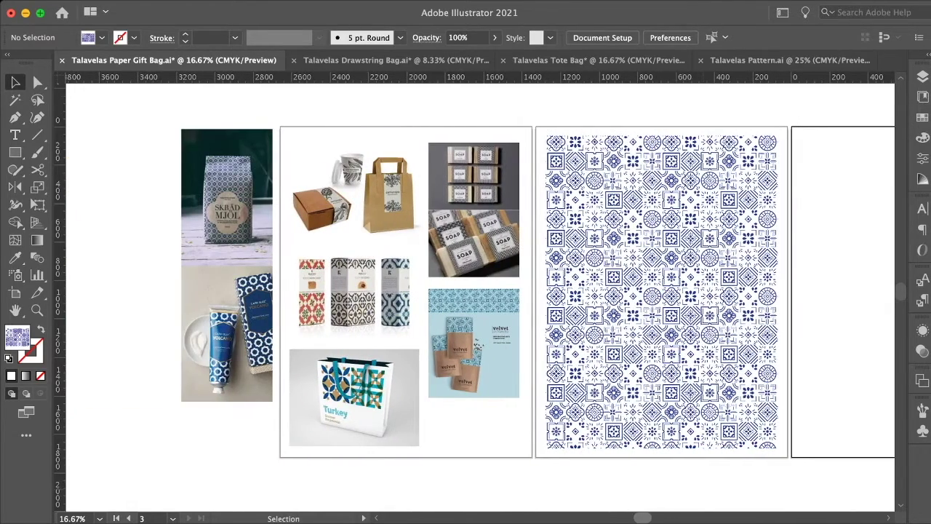
click(790, 60)
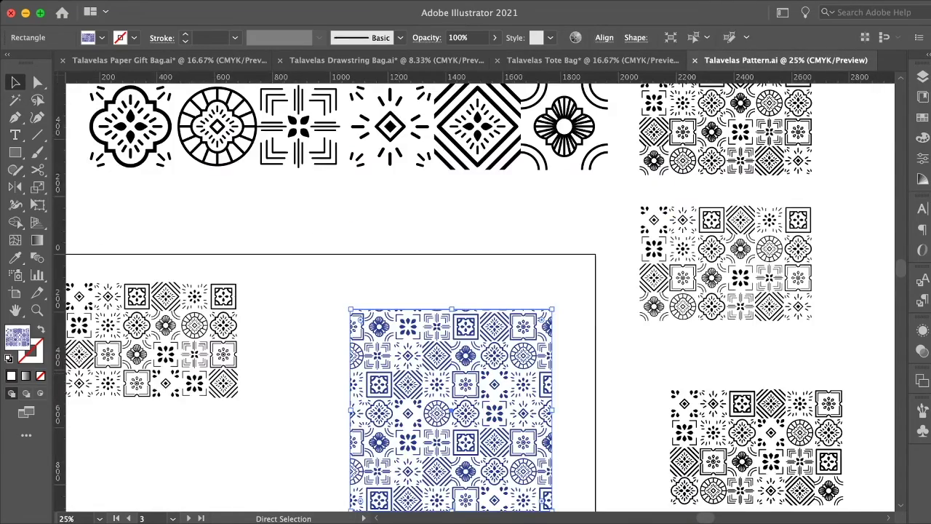
key(super+minus)
key(super+minus)
scroll(480, 291, left, 3)
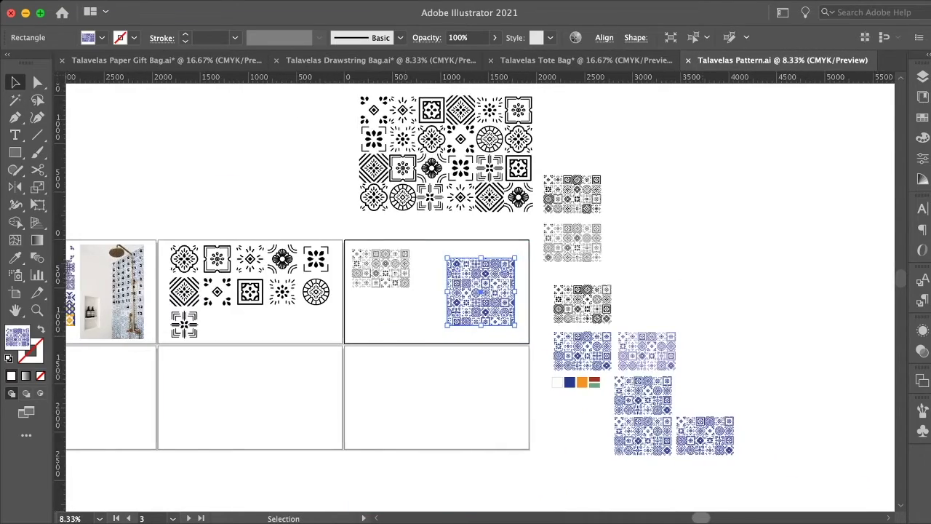
scroll(481, 291, left, 2)
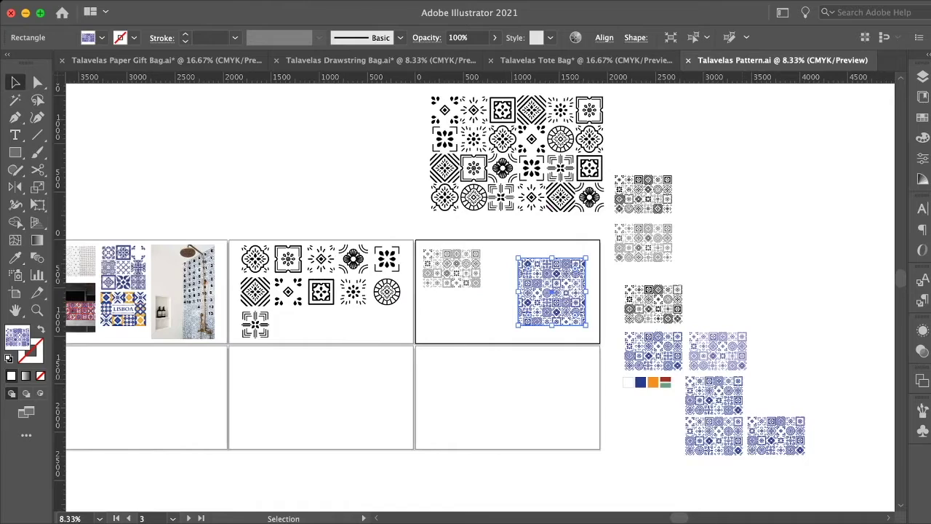
click(255, 260)
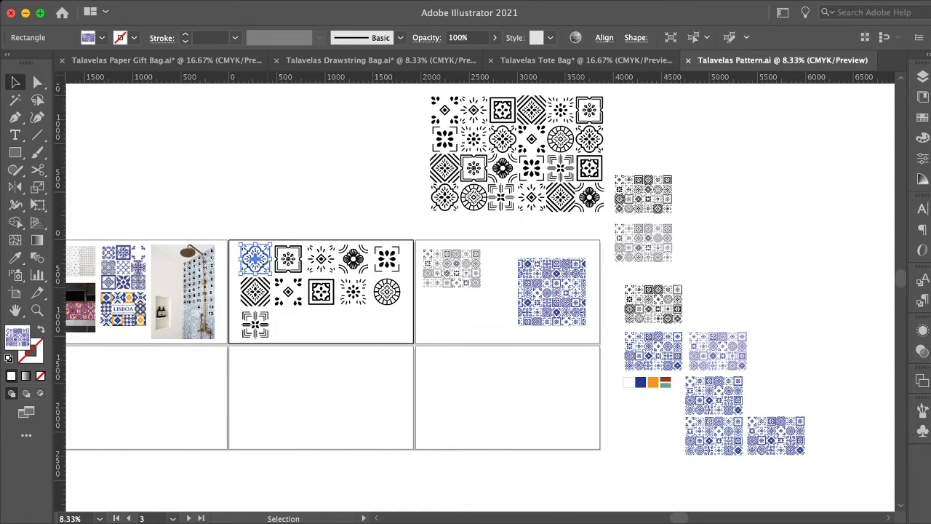
key(super+plus)
key(super+plus)
key(super+plus)
key(super+plus)
key(super+plus)
key(super+plus)
key(super+plus)
key(super+c)
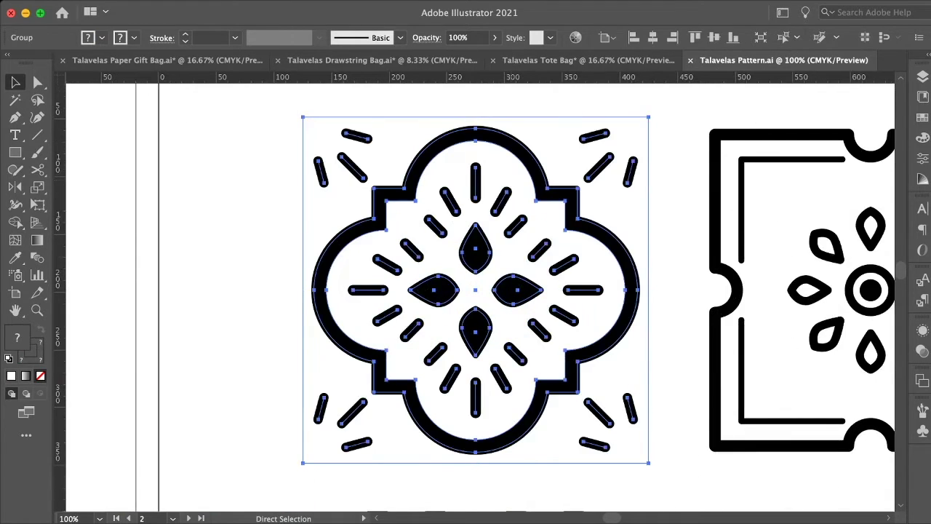
Step: Paste the quatrefoil motif into the Talavelas Paper Gift Bag document and place it over the pattern on the second artboard
click(168, 60)
key(super+v)
drag(481, 297, 654, 269)
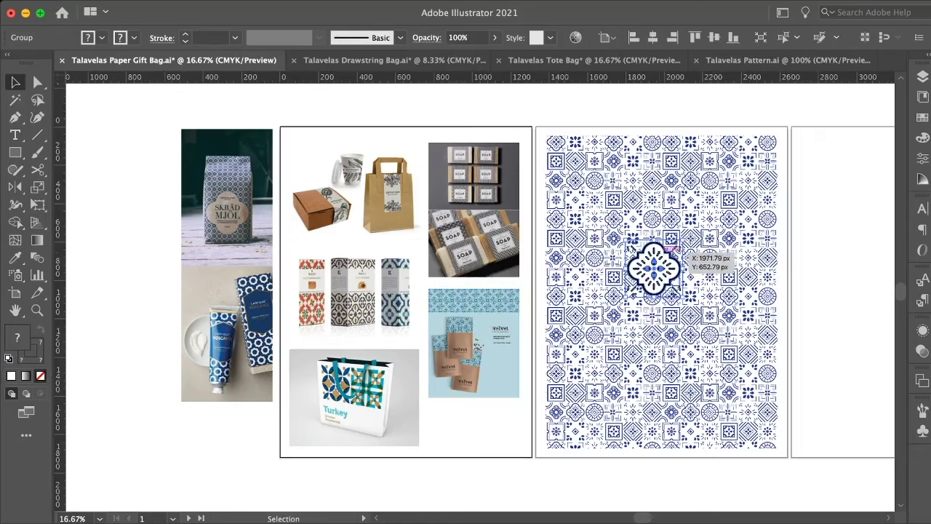
Step: Delete the small dashes around the four outer corners of the quatrefoil motif inside its group
key(super+plus)
key(super+plus)
key(super+plus)
key(super+plus)
key(Delete)
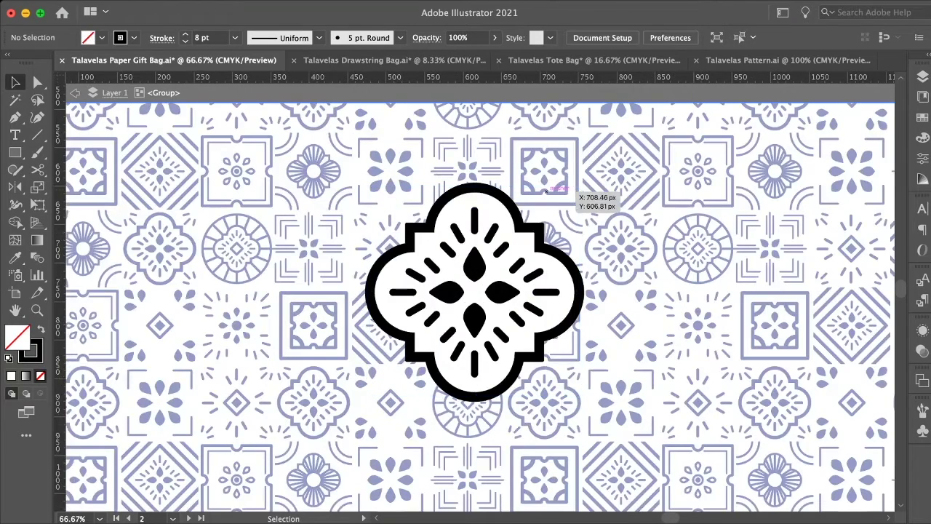
click(564, 176)
key(Delete)
Step: Isolate the motif's inner group and recolour the quatrefoil's outer frame, fill and stroke, in the pattern's dark blue
click(509, 193)
double_click(513, 195)
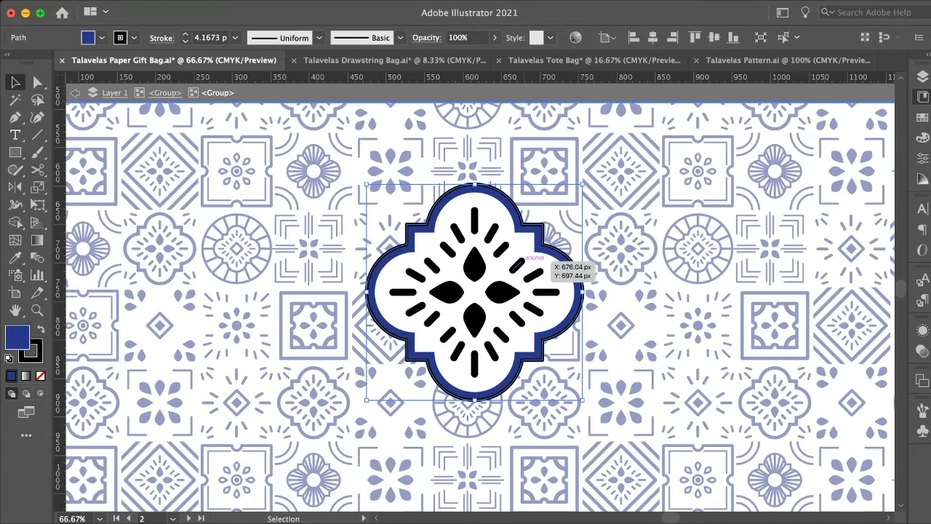
key(x)
click(533, 276)
Step: Select the motif's four central petals and match their fill and stroke to the frame's dark blue
click(475, 265)
shift+click(502, 292)
shift+click(475, 320)
shift+click(447, 292)
key(i)
click(385, 291)
key(v)
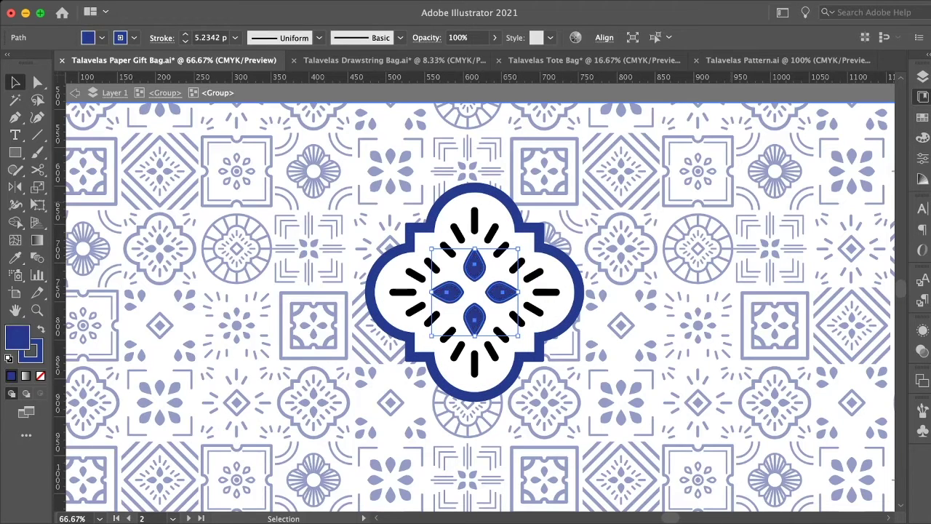
Step: Recolour the black dashes along the top, left and bottom of the motif with the dark blue stroke
click(475, 221)
shift+click(492, 233)
shift+click(457, 232)
shift+click(448, 250)
shift+click(432, 265)
shift+click(415, 275)
shift+click(402, 291)
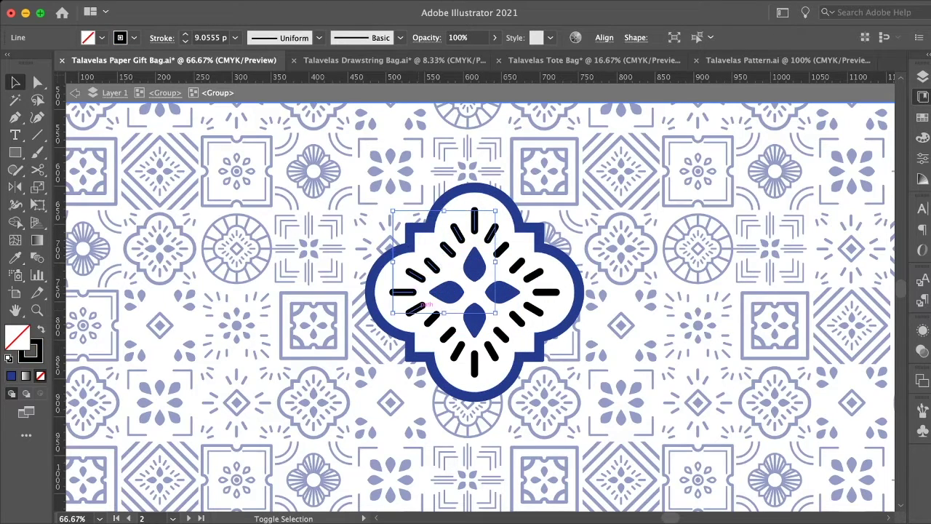
shift+click(416, 309)
shift+click(432, 320)
shift+click(457, 351)
shift+click(475, 362)
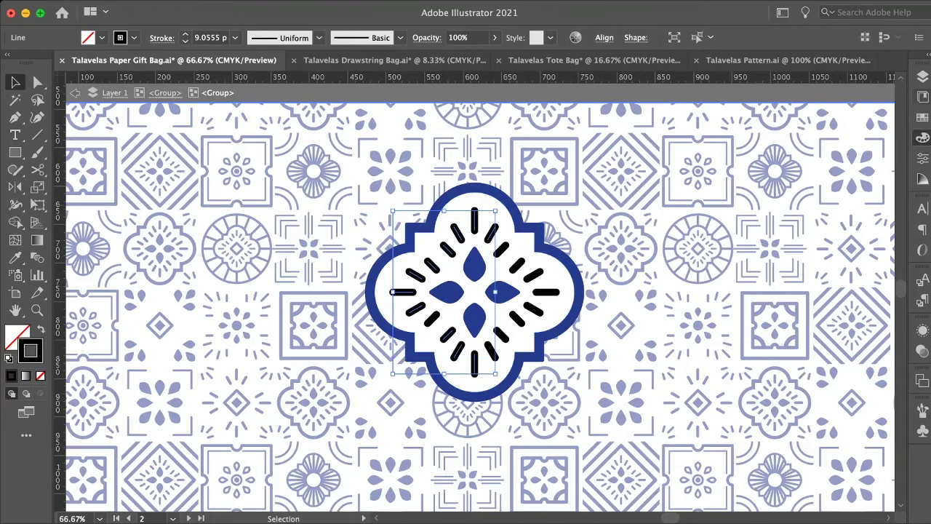
Step: Select the remaining black dashes on the motif's right half and give them the same dark blue stroke
click(431, 320)
shift+click(493, 355)
shift+click(504, 337)
shift+click(517, 319)
shift+click(536, 309)
shift+click(547, 293)
shift+click(534, 275)
shift+click(517, 265)
shift+click(502, 250)
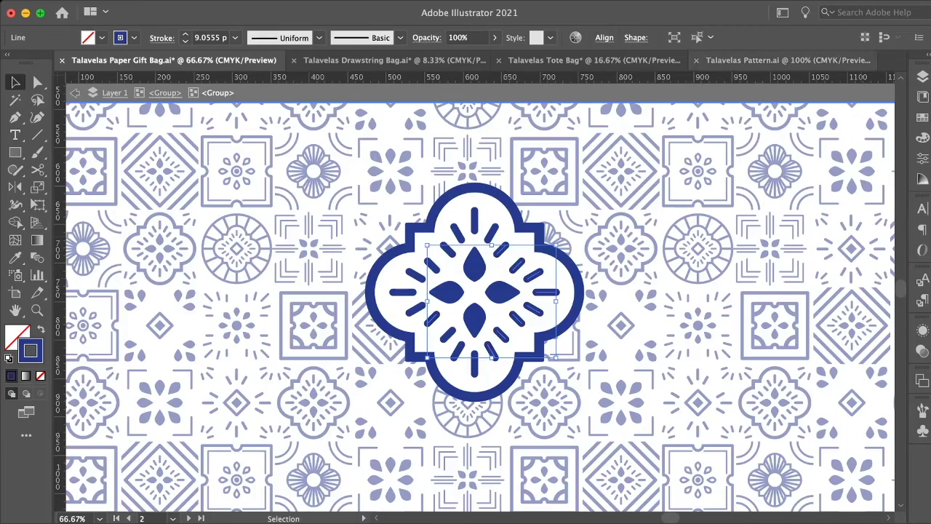
Step: Leave the group isolation and enlarge the blue motif proportionally over the middle of the pattern, leaving it deselected
key(super+minus)
key(super+minus)
key(super+minus)
key(super+minus)
key(super+minus)
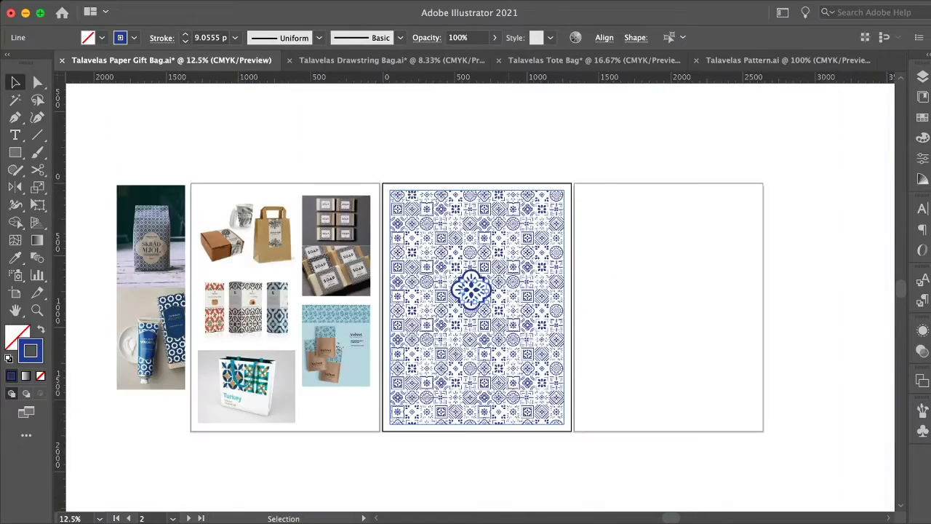
key(shift+super+a)
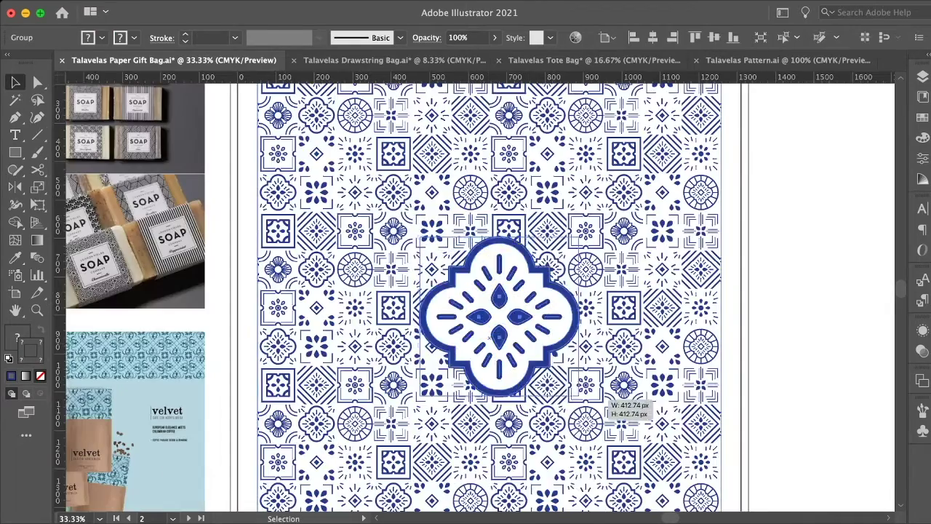
drag(422, 240, 354, 169)
key(shift+super+a)
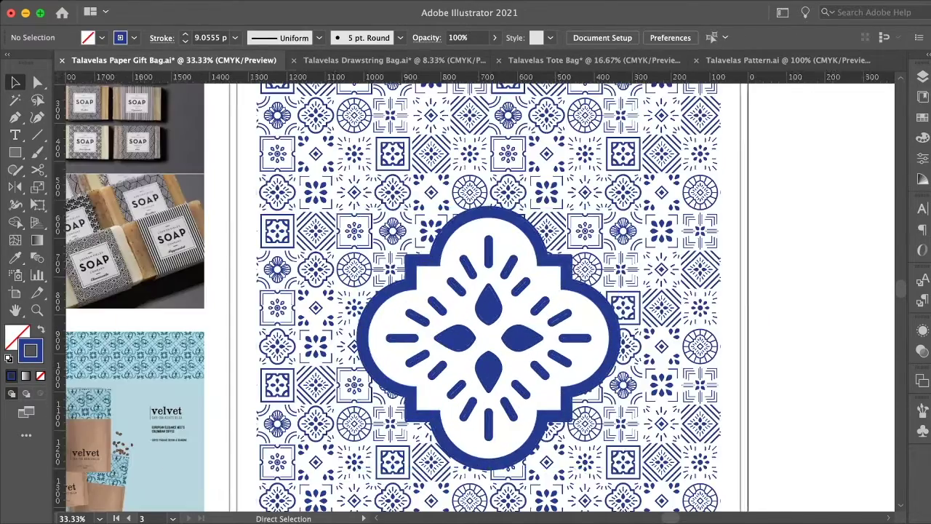
Step: Delete the petals and dashes inside the motif, keeping only its blue outer frame, and select the remaining frame group
double_click(488, 306)
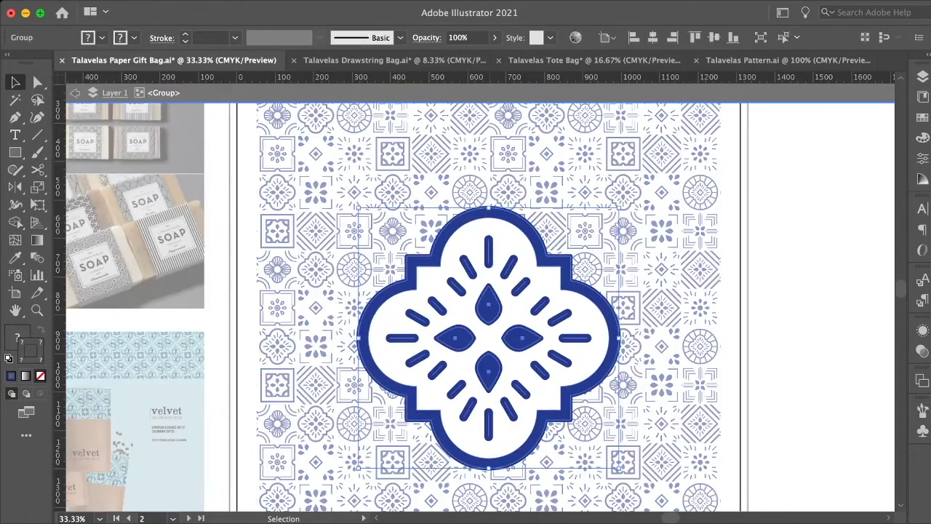
double_click(488, 306)
key(super+a)
shift+click(567, 270)
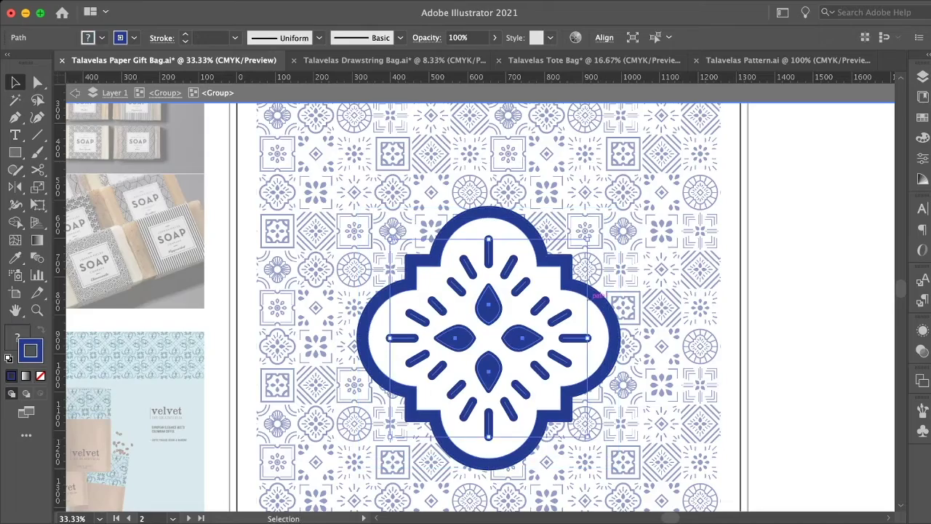
key(Delete)
key(Escape)
click(620, 336)
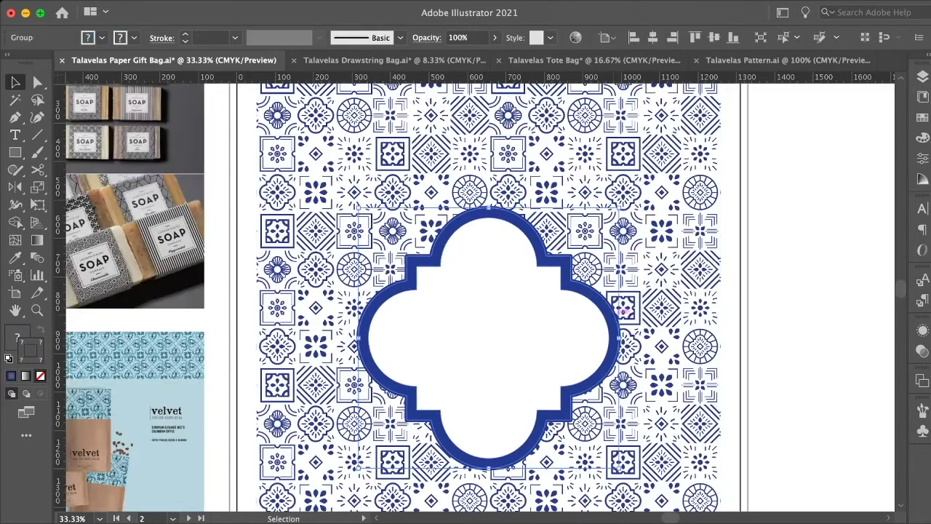
Step: Isolate the quatrefoil frame's blue outer path, remove its stroke, and leave the group isolation
double_click(619, 336)
double_click(575, 264)
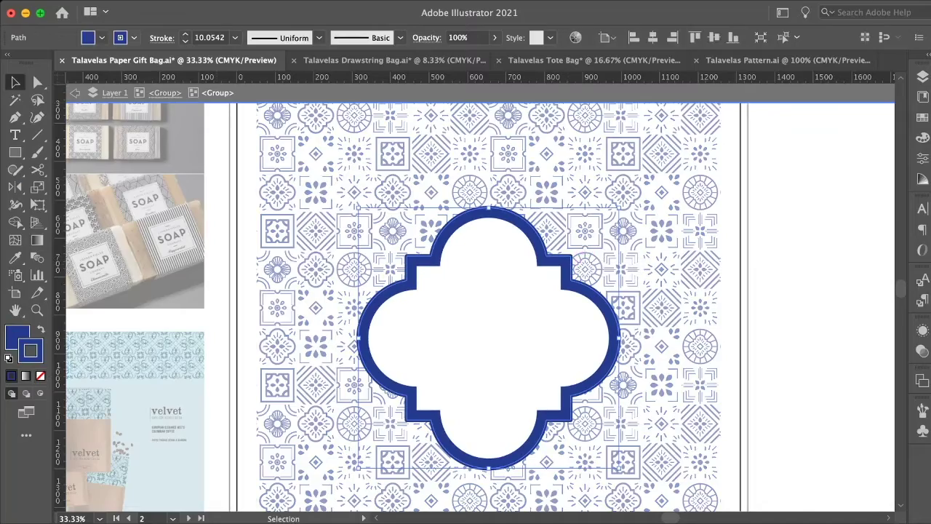
key(slash)
key(Escape)
click(815, 291)
key(super+minus)
key(super+minus)
key(super+minus)
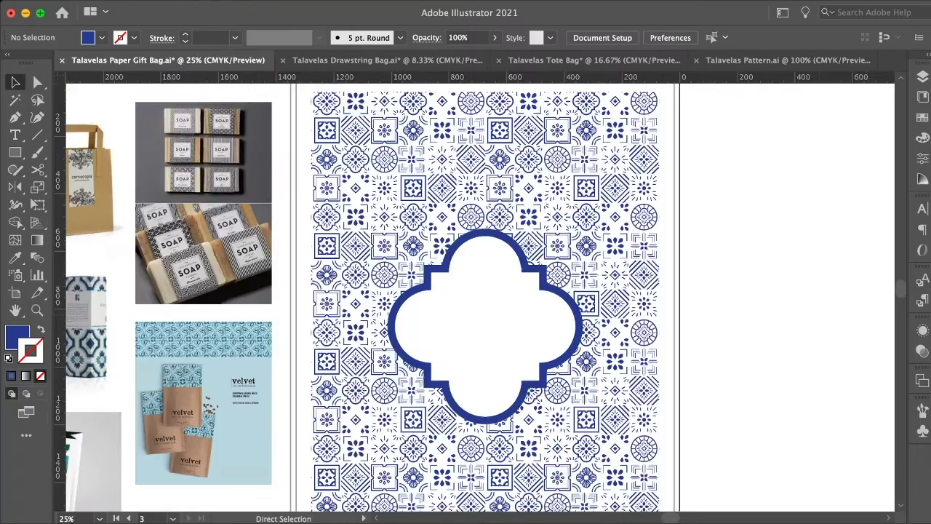
Step: Enlarge the quatrefoil frame proportionally from its centre, centre it horizontally on the pattern artboard, and deselect it
key(super+equal)
key(super+equal)
click(509, 313)
drag(583, 228, 612, 199)
click(652, 37)
key(ctrl+shift+a)
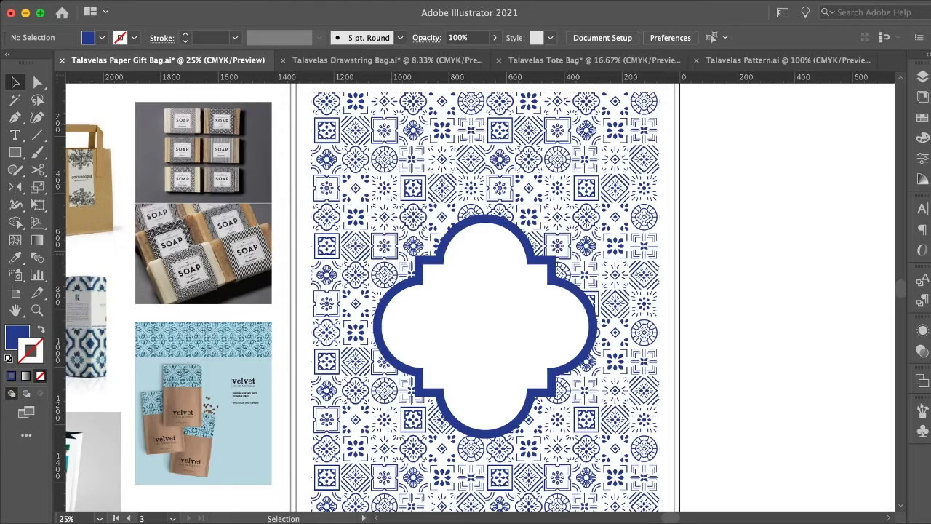
key(ctrl+minus)
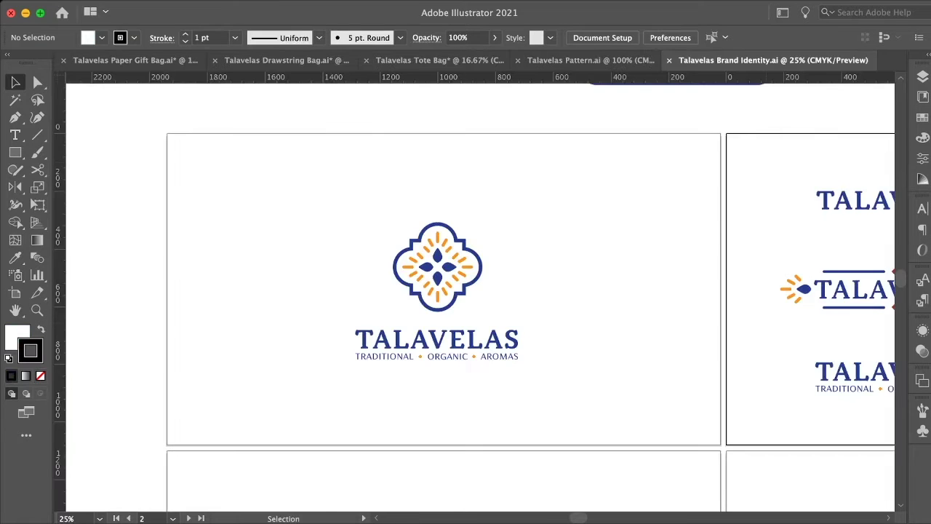
Step: In the Talavelas Brand Identity document, copy the TALAVELAS wordmark with the "TRADITIONAL • ORGANIC • AROMAS" tagline
scroll(481, 297, right, 7)
scroll(480, 297, down, 1)
scroll(480, 291, up, 2)
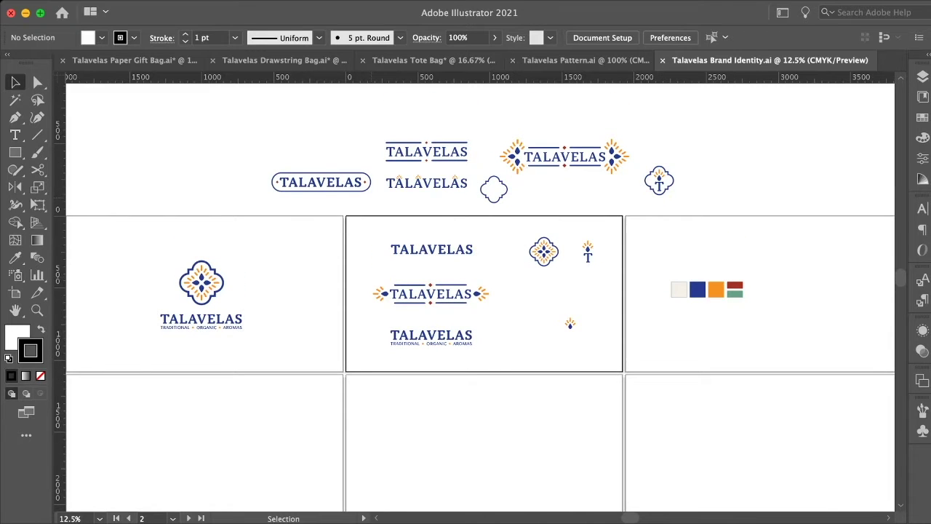
drag(373, 323, 485, 354)
key(super+c)
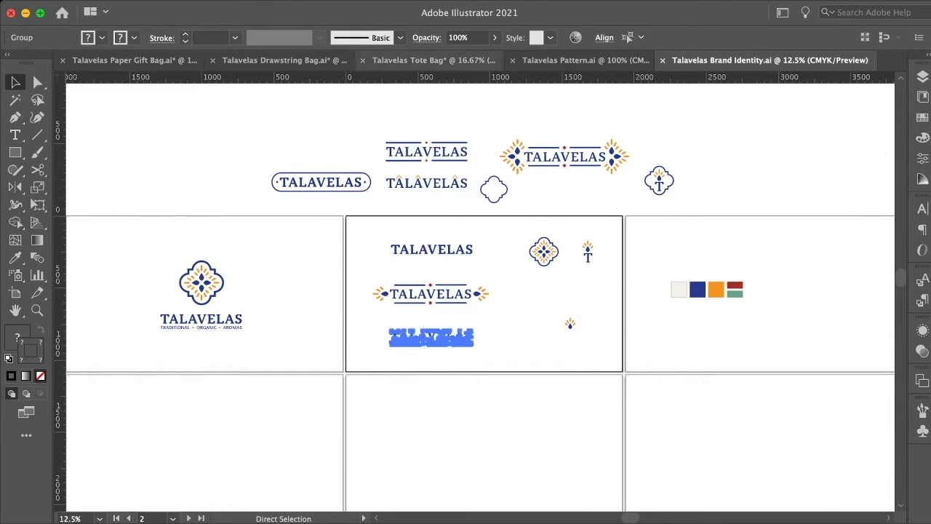
Step: Paste the wordmark into the Talavelas Paper Gift Bag document and position it in the middle of the quatrefoil frame
click(135, 61)
key(super+v)
drag(492, 297, 492, 309)
key(super+equal)
key(super+equal)
key(super+equal)
key(super+equal)
Step: Centre the TALAVELAS wordmark horizontally within the frame and deselect it
click(605, 38)
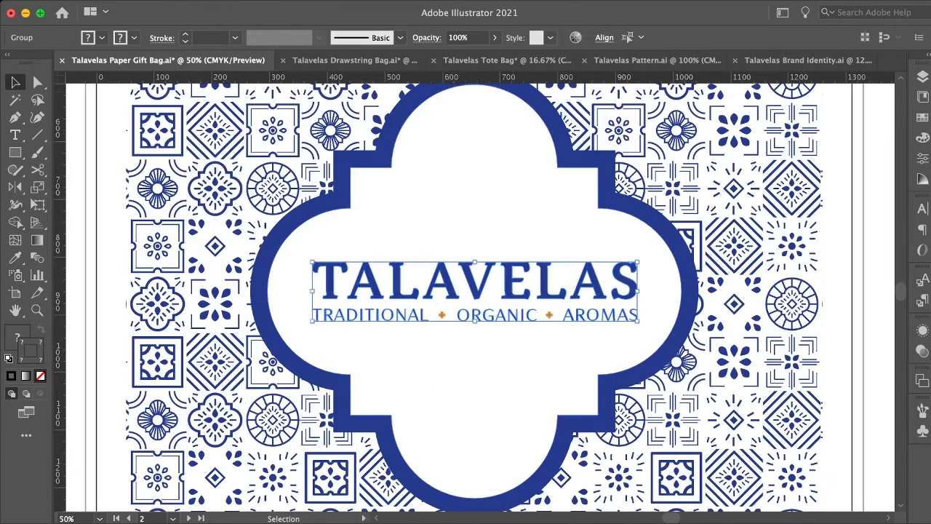
click(623, 71)
key(super+z)
key(super+g)
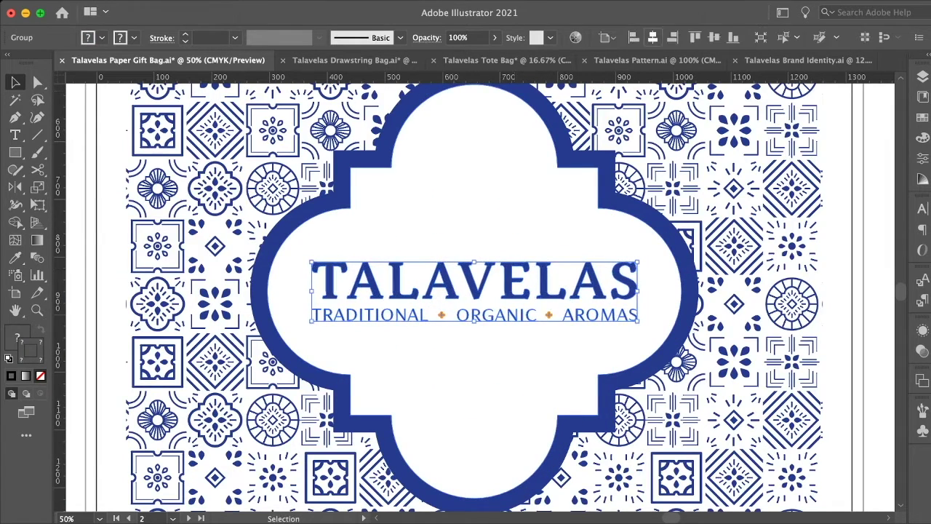
click(879, 189)
key(super+minus)
key(super+minus)
key(super+minus)
key(super+minus)
key(super+minus)
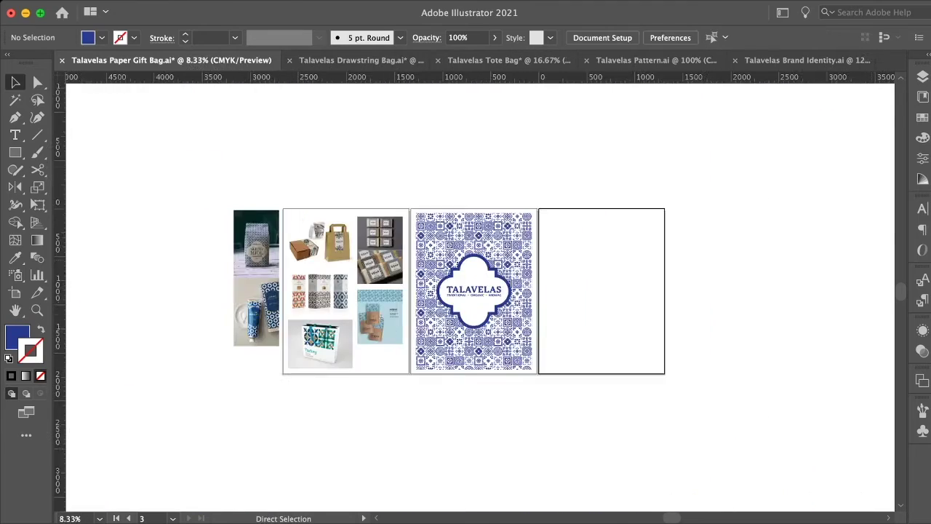
click(807, 61)
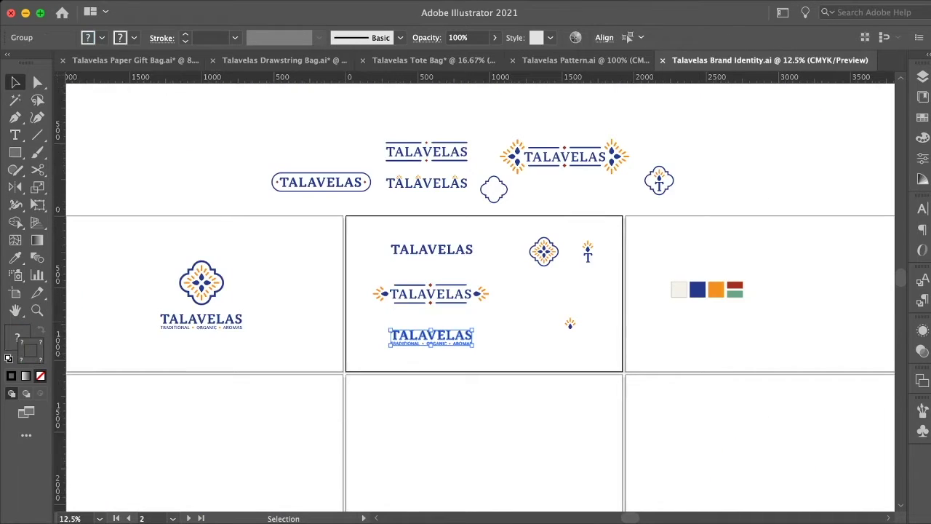
click(136, 60)
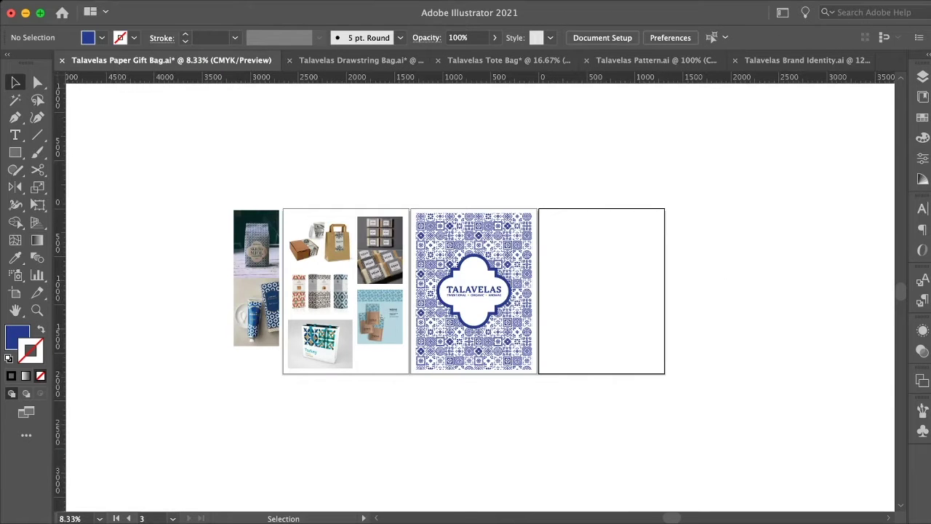
Step: Draw a dark blue rectangle, about 550 px wide and 910 px tall, from the upper edge of the third artboard
key(m)
drag(572, 209, 626, 295)
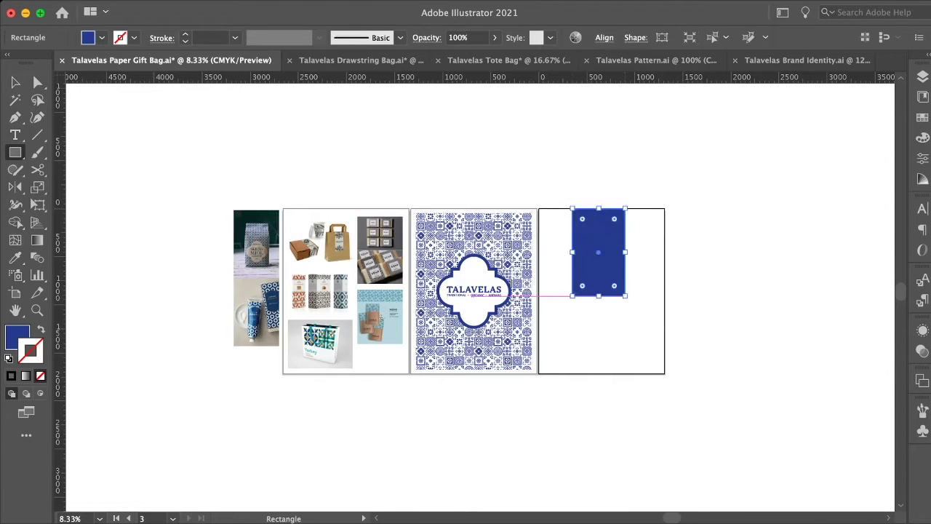
key(super+equal)
key(v)
drag(468, 292, 473, 291)
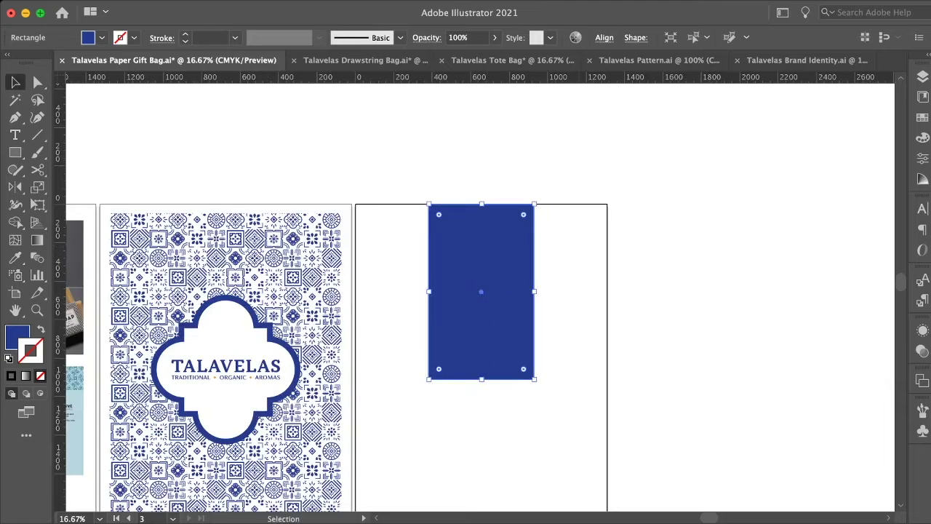
Step: Fill the rectangle with the blue tile pattern swatch and widen it to about 595 px
scroll(354, 334, down, 3)
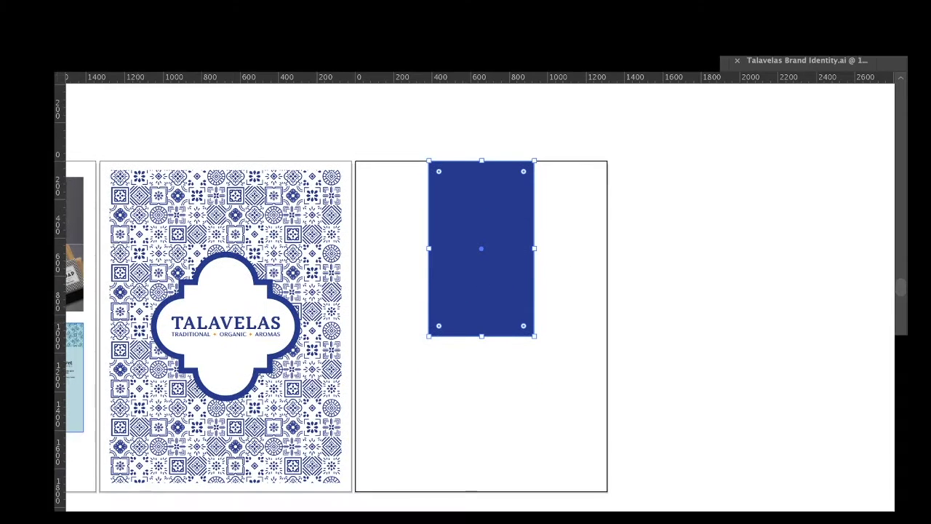
click(922, 118)
click(823, 174)
drag(427, 248, 419, 249)
key(super+equal)
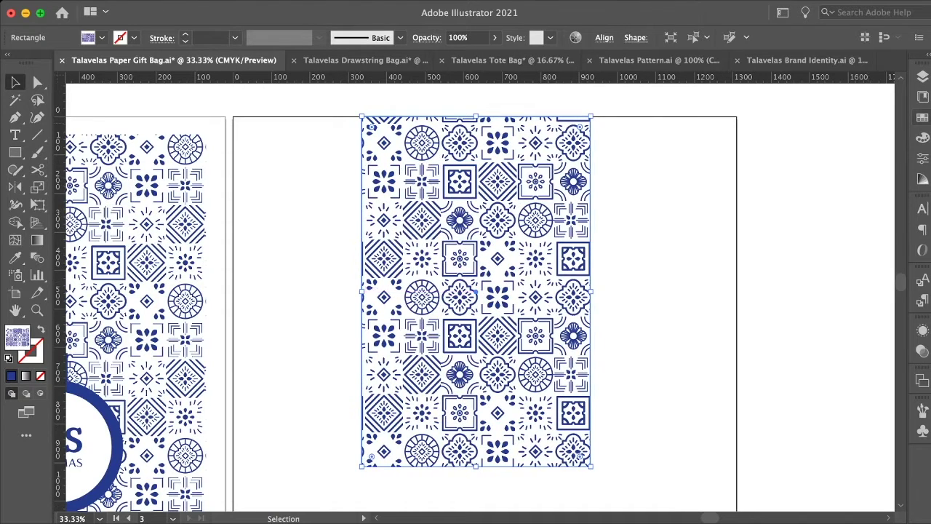
Step: Stretch the patterned rectangle slightly downward to refine how the tile rows fit, and deselect it
scroll(480, 361, down, 3)
drag(484, 359, 484, 363)
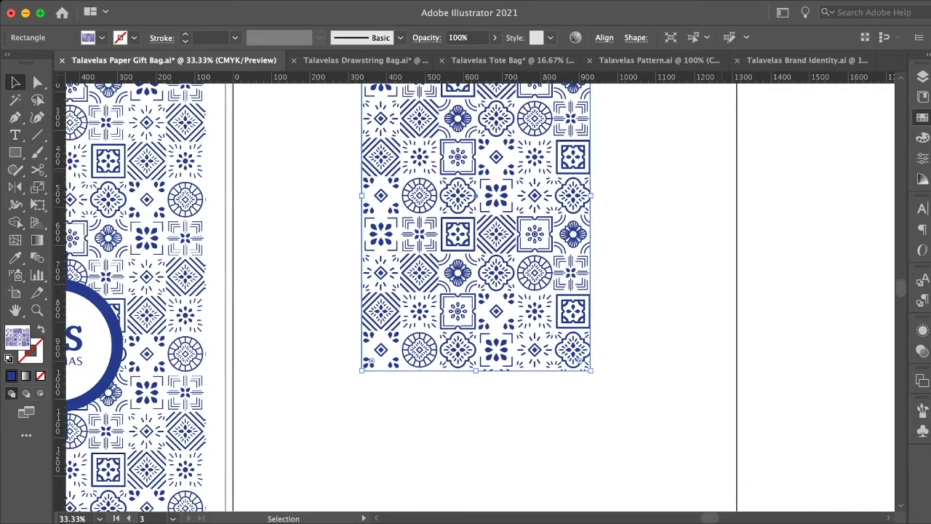
key(super+minus)
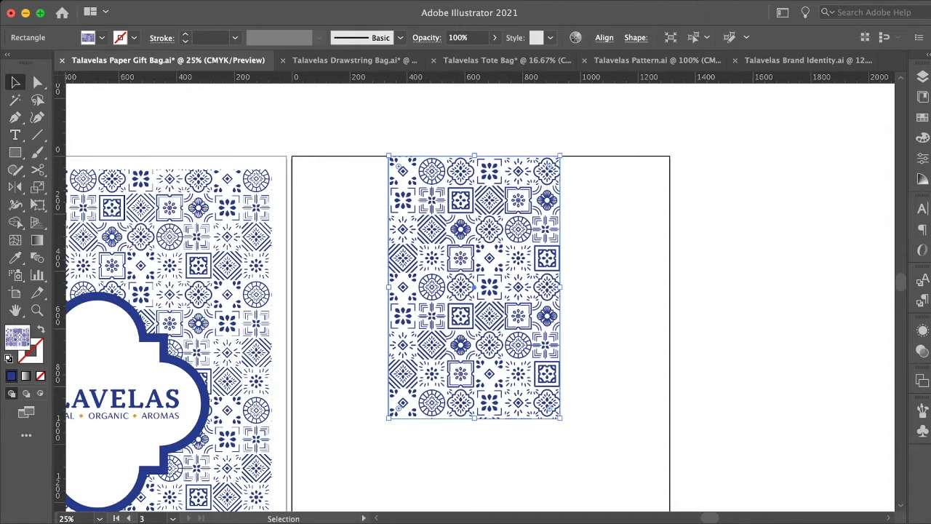
drag(474, 418, 474, 422)
click(923, 117)
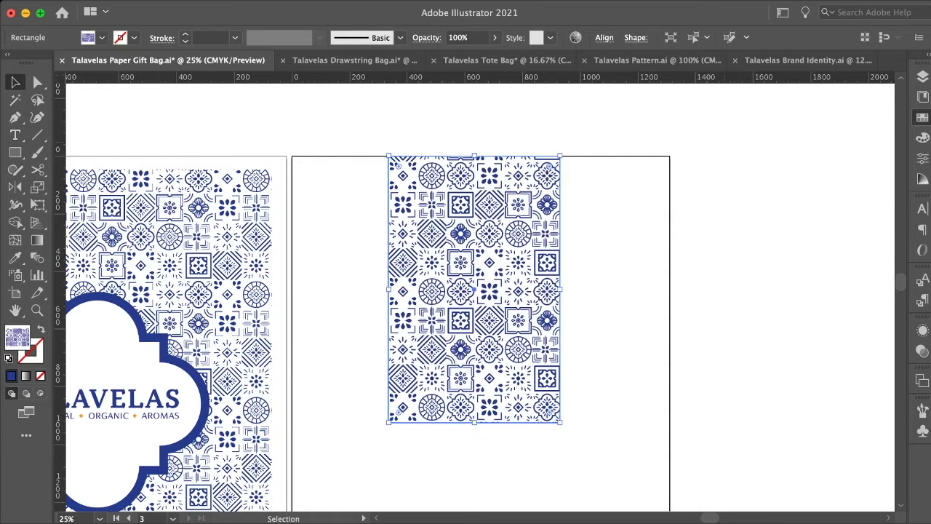
click(735, 124)
key(super+minus)
key(super+minus)
Step: Duplicate the quatrefoil frame with its wordmark onto the third artboard and bring the copy in front of the patterned rectangle
click(332, 308)
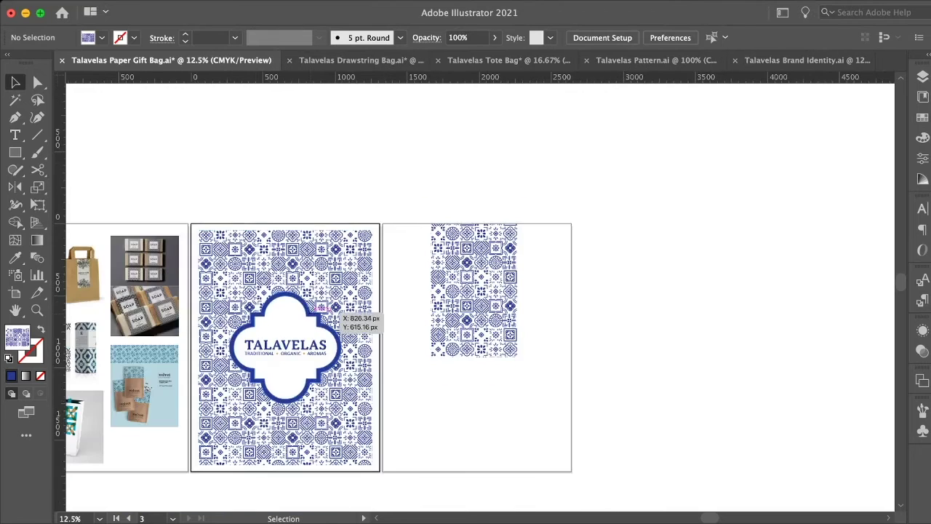
drag(298, 342, 446, 320)
key(super+shift+])
Step: Scale the copied frame and wordmark down to fit inside the patterned rectangle, deselect them, and save the document
drag(404, 261, 450, 304)
drag(489, 333, 503, 306)
key(super+equal)
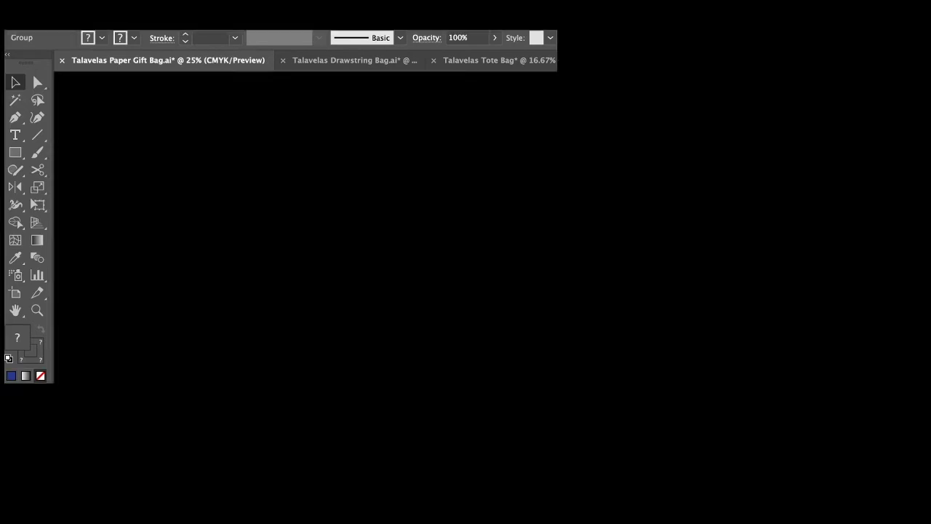
key(super+shift+a)
key(super+minus)
key(super+minus)
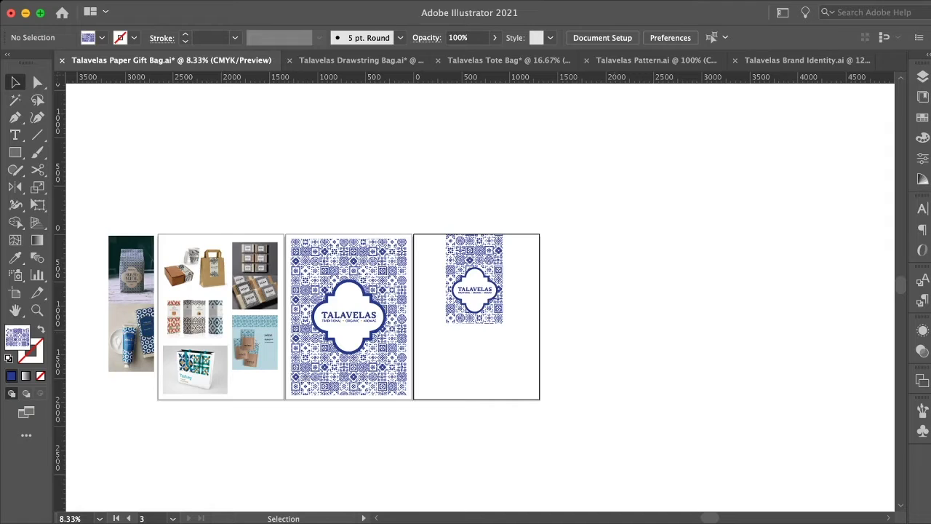
key(super+s)
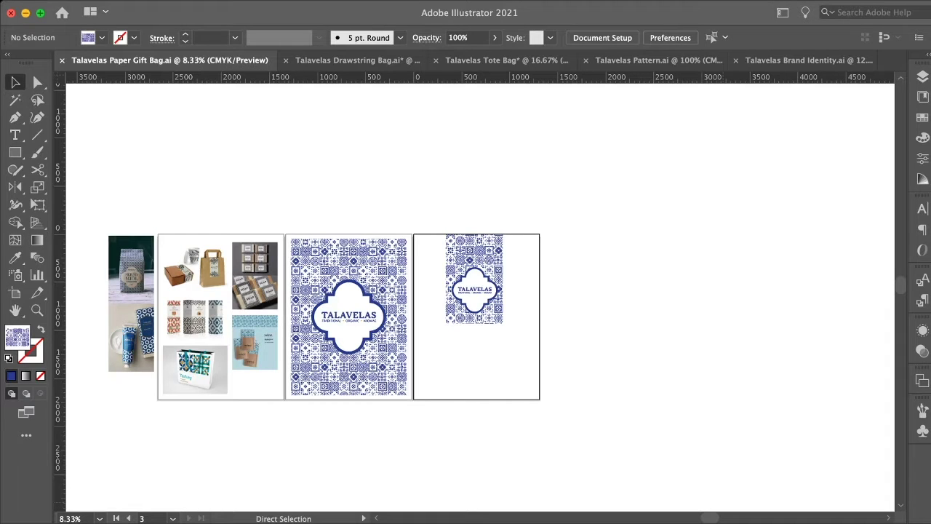
Step: Nudge the patterned rectangle with its frame and wordmark slightly to the right and save the document
key(v)
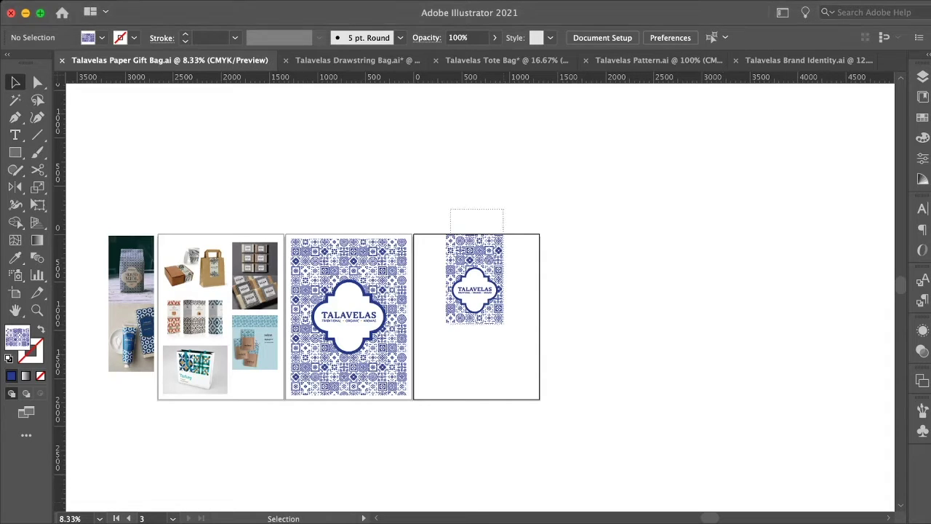
drag(451, 208, 503, 306)
key(Right)
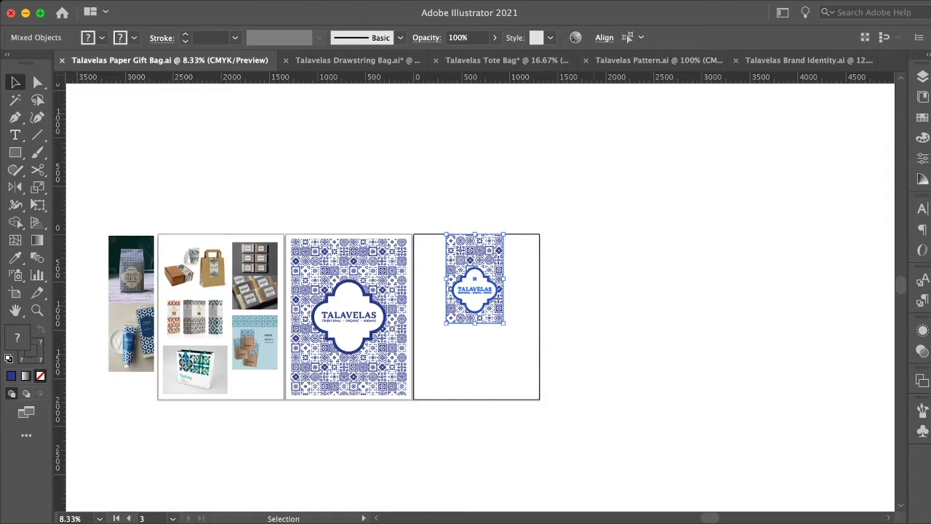
key(Right)
key(Right)
key(super+shift+a)
key(super+s)
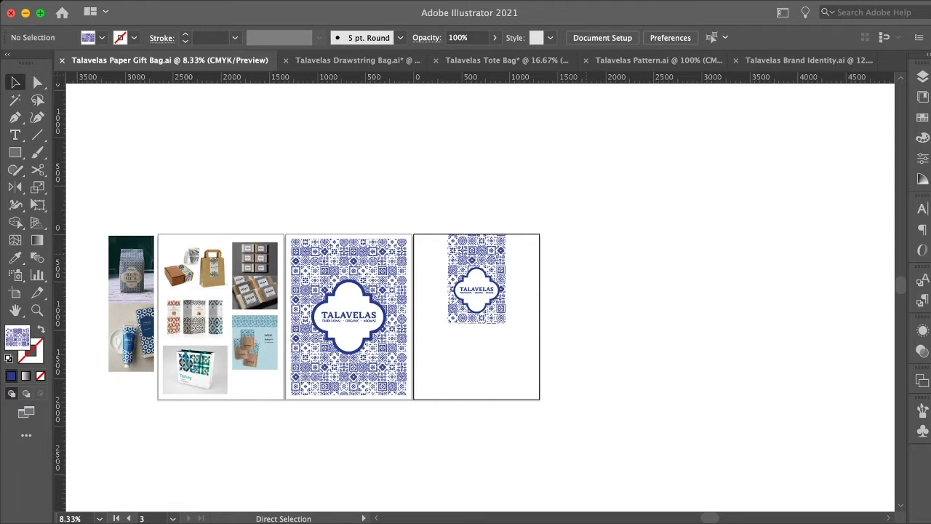
key(v)
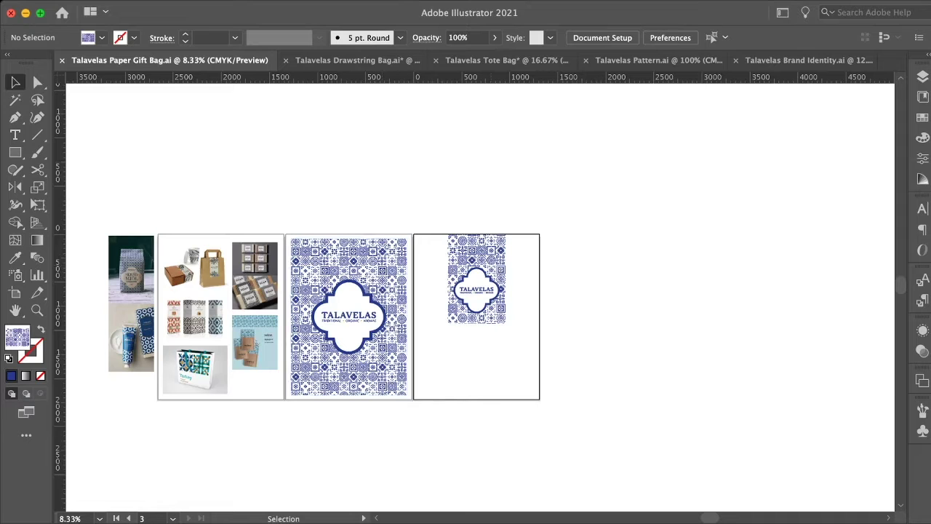
Step: Add a fourth blank artboard of the same size beside the third one
key(shift+o)
key(shift+Page_Down)
key(v)
scroll(481, 291, left, 3)
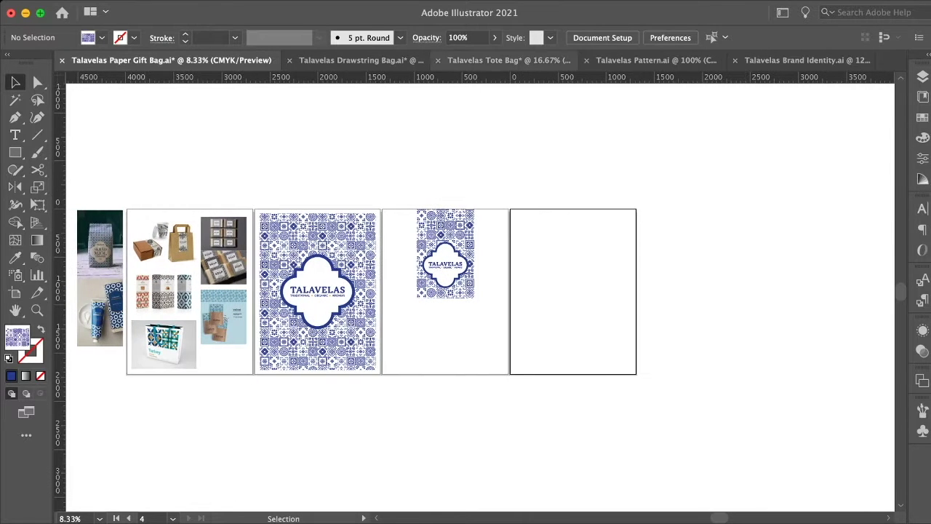
Step: Look over the individual tile motifs and the assembled patterns in the Talavelas Pattern document
click(653, 60)
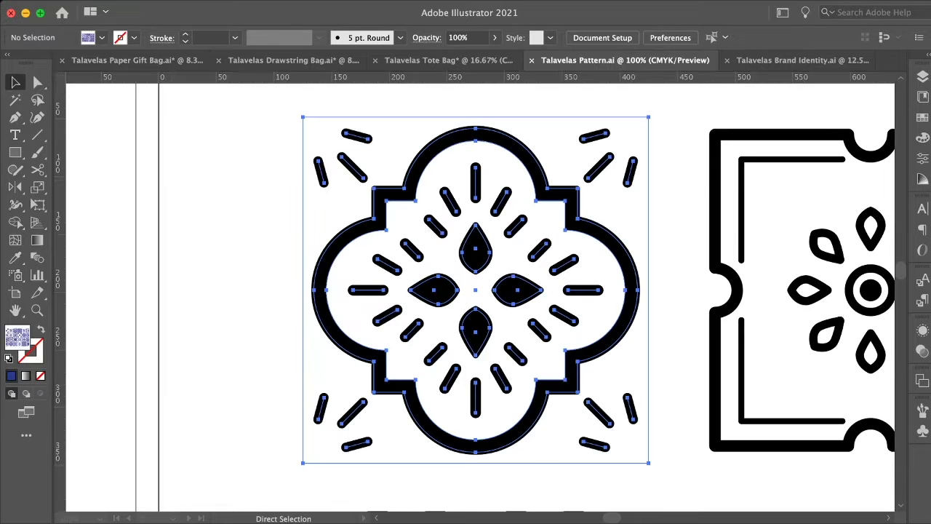
key(super+minus)
key(super+minus)
key(super+minus)
key(super+minus)
key(super+minus)
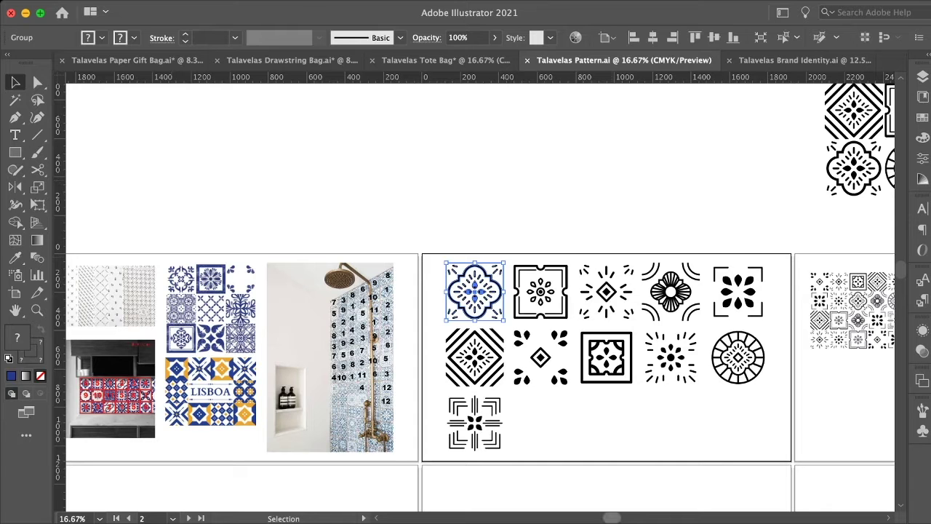
scroll(481, 291, right, 10)
scroll(480, 291, left, 1)
scroll(481, 292, up, 5)
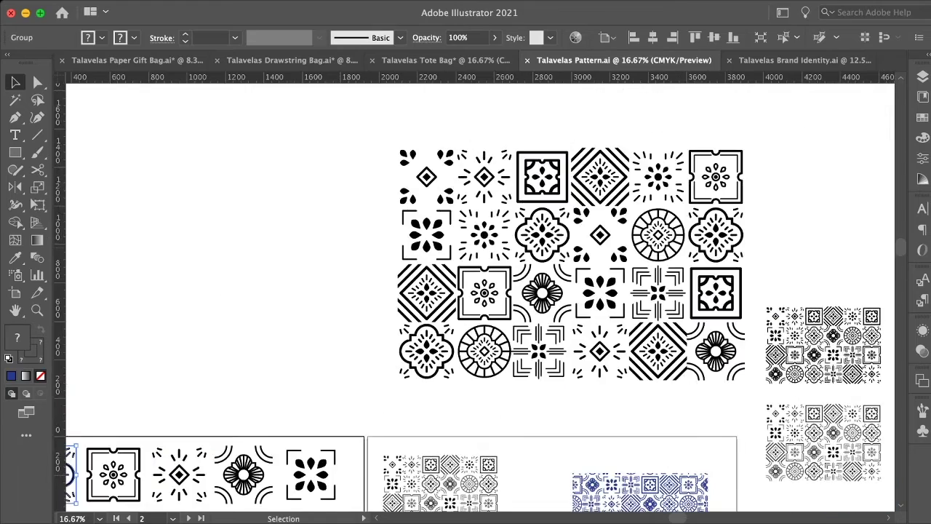
click(137, 60)
click(657, 60)
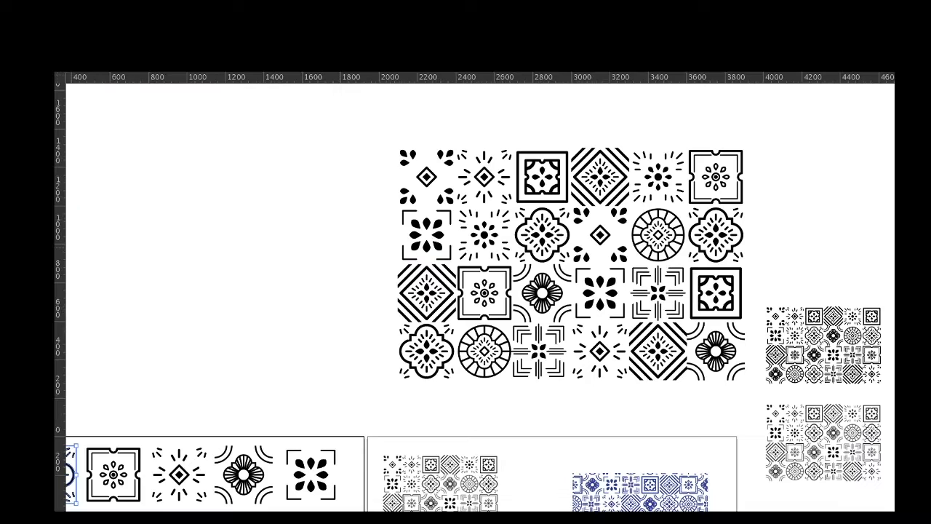
scroll(481, 291, down, 3)
scroll(480, 291, left, 3)
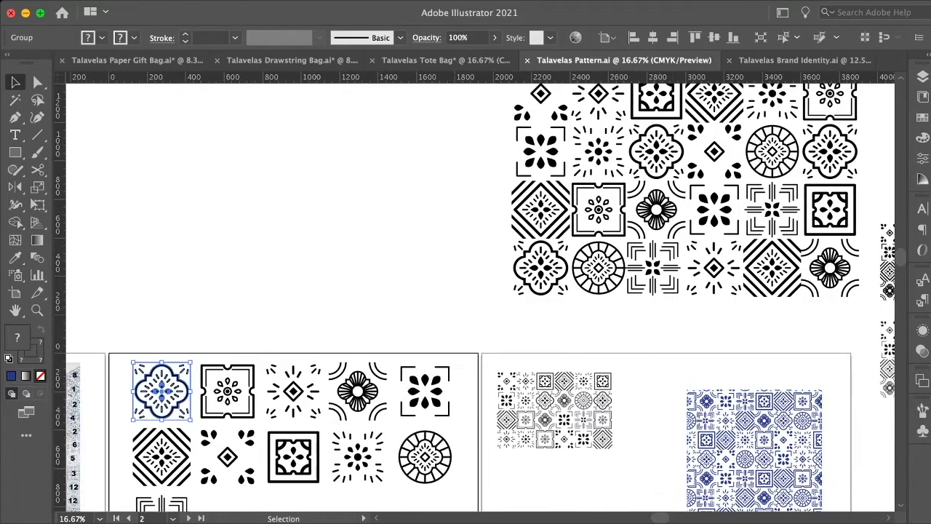
Step: Copy the black quatrefoil motif from the pattern document and paste it onto the gift bag document's fourth artboard
scroll(480, 292, down, 2)
drag(128, 267, 185, 359)
key(super+c)
click(137, 60)
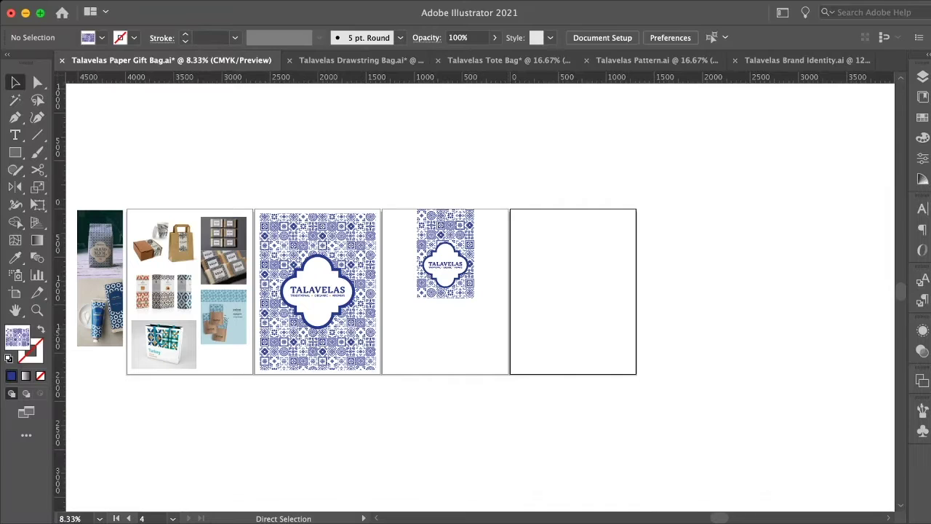
key(super+v)
drag(482, 297, 535, 305)
Step: Copy the small diamond motif with corner petals and place it beside the quatrefoil motif on the gift bag's fourth artboard
key(ctrl+shift+Tab)
key(ctrl+shift+Tab)
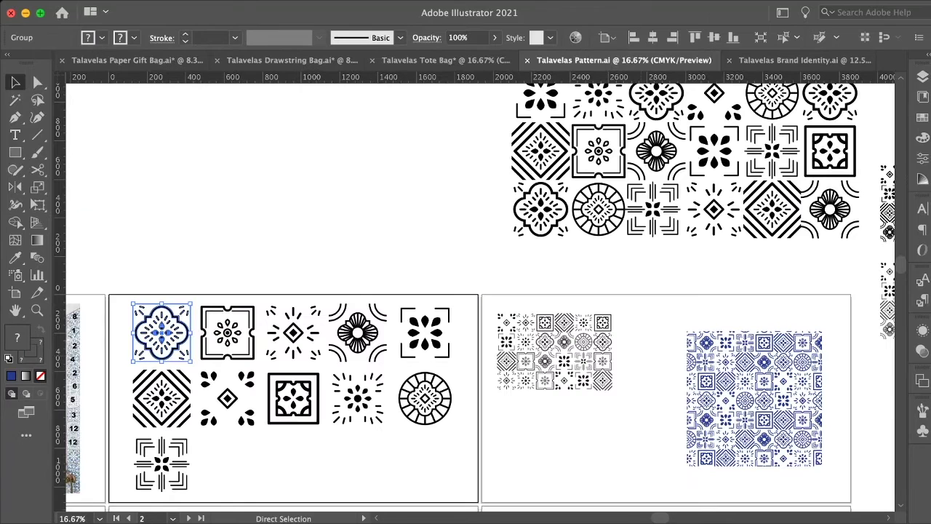
drag(203, 372, 201, 369)
key(super+c)
click(137, 60)
key(super+v)
drag(495, 290, 582, 305)
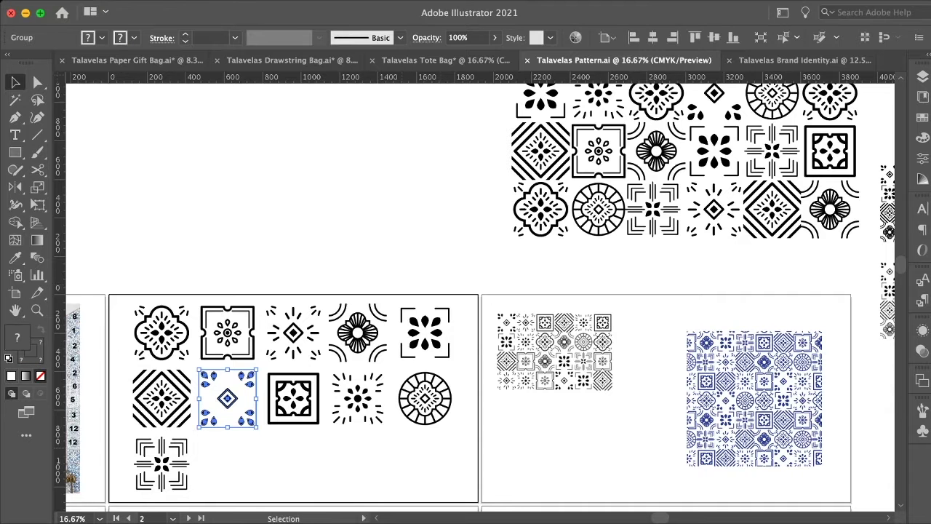
Step: Copy the concentric diamond, flower with corner arcs and dashed starburst motifs from the pattern document onto the gift bag's fourth artboard
drag(227, 398, 616, 302)
click(655, 60)
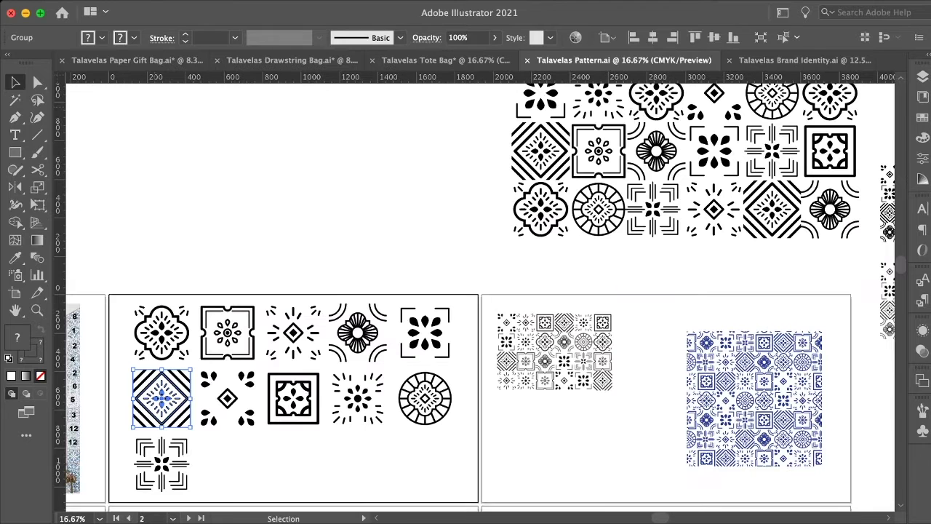
drag(162, 398, 598, 340)
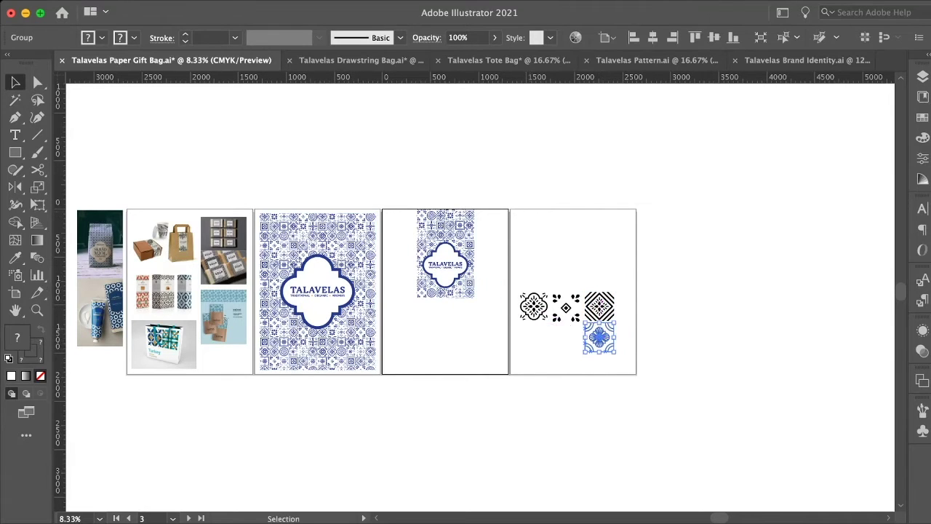
click(655, 60)
drag(358, 398, 620, 304)
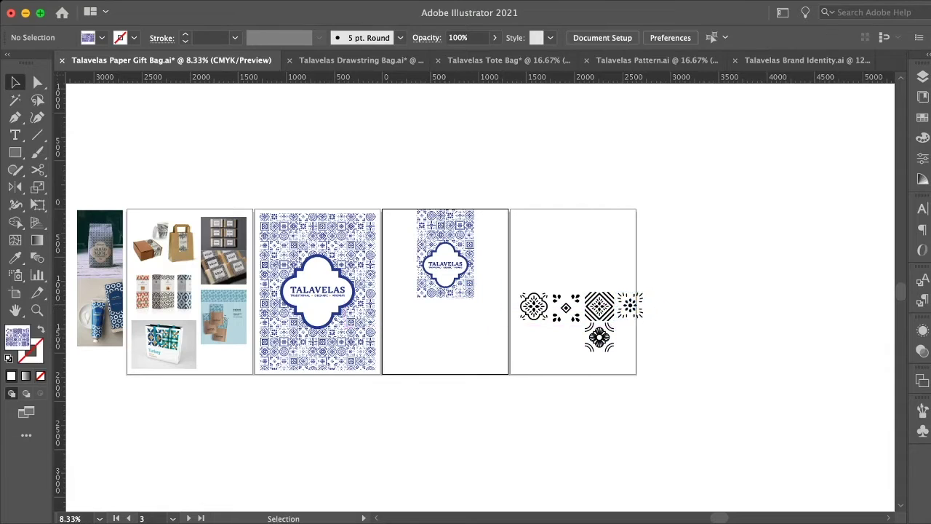
Step: Copy the framed square, round wheel and radiating diamond motifs from the pattern document to fill the second row of motifs on the fourth artboard
click(654, 60)
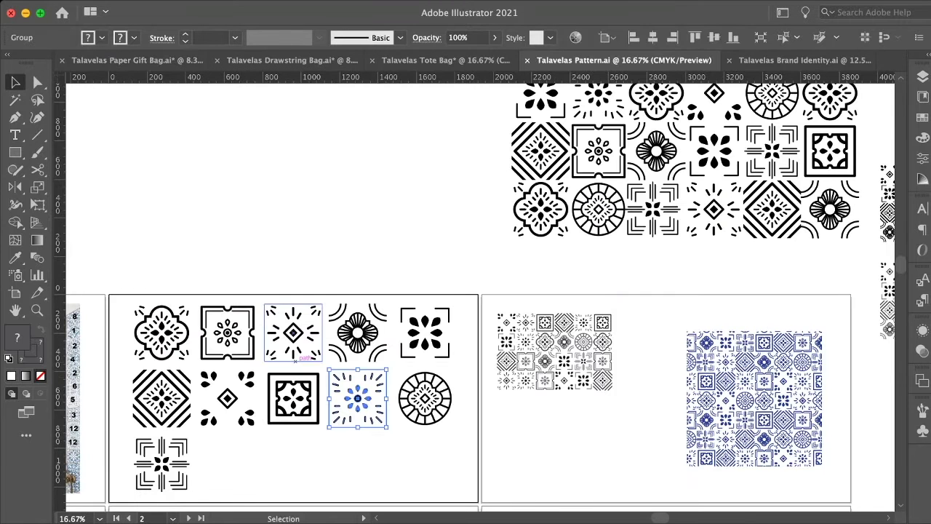
click(293, 398)
drag(294, 398, 590, 336)
drag(591, 338, 589, 338)
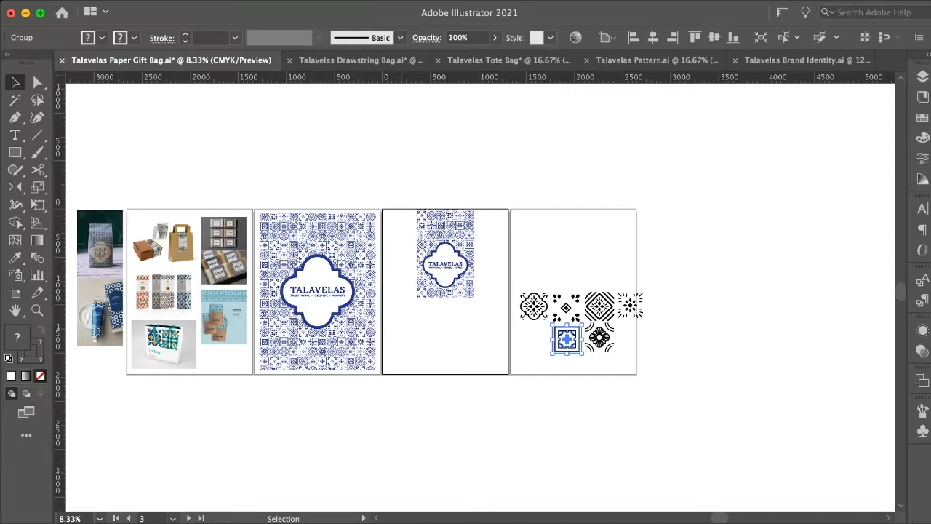
drag(138, 60, 629, 338)
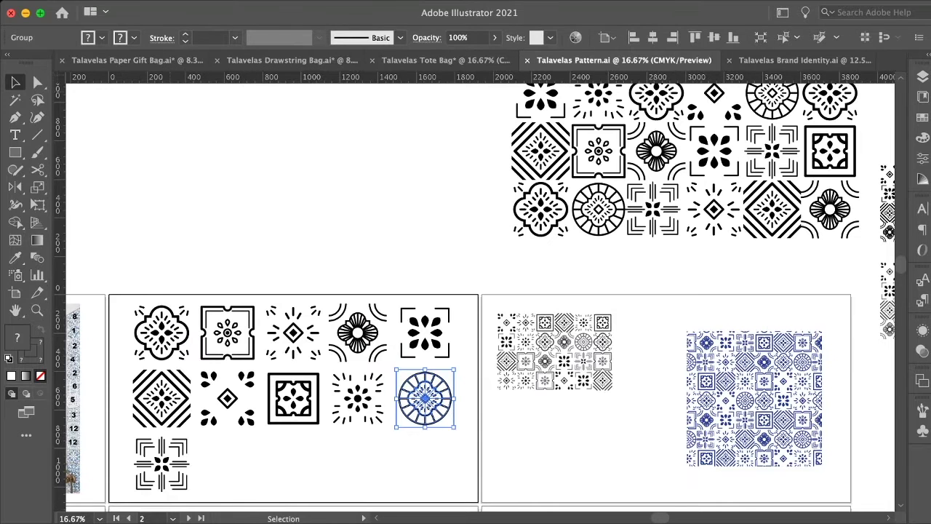
drag(426, 399, 342, 350)
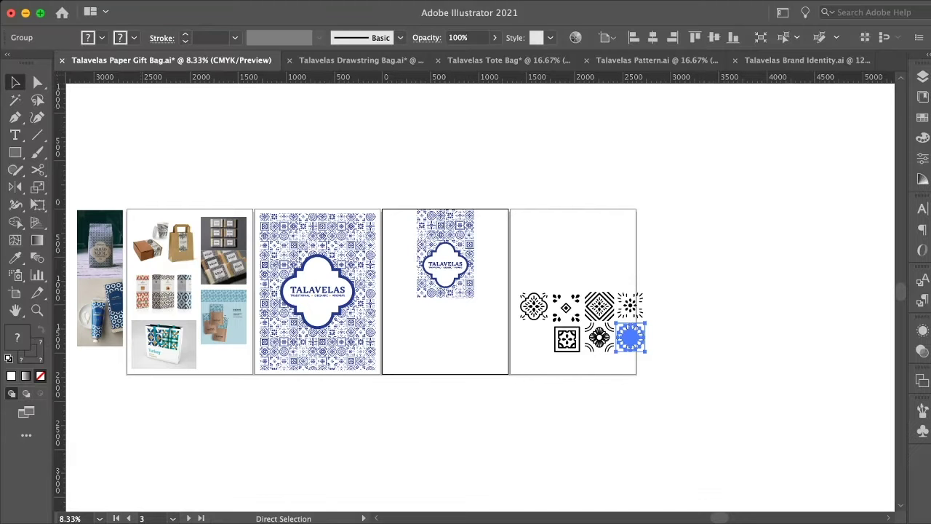
drag(486, 292, 539, 336)
Step: Move the upper row's petal, concentric diamond and starburst tiles against one another beside the quatrefoil tile
key(super+=)
key(super+=)
key(super+=)
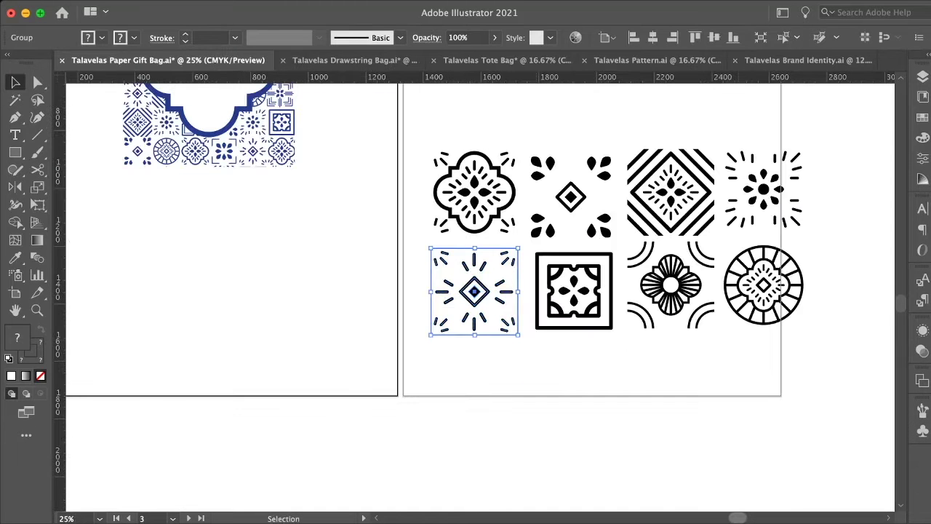
scroll(534, 276, right, 2)
click(535, 193)
drag(555, 163, 547, 159)
drag(670, 179, 653, 175)
click(742, 189)
click(749, 185)
drag(741, 188, 717, 190)
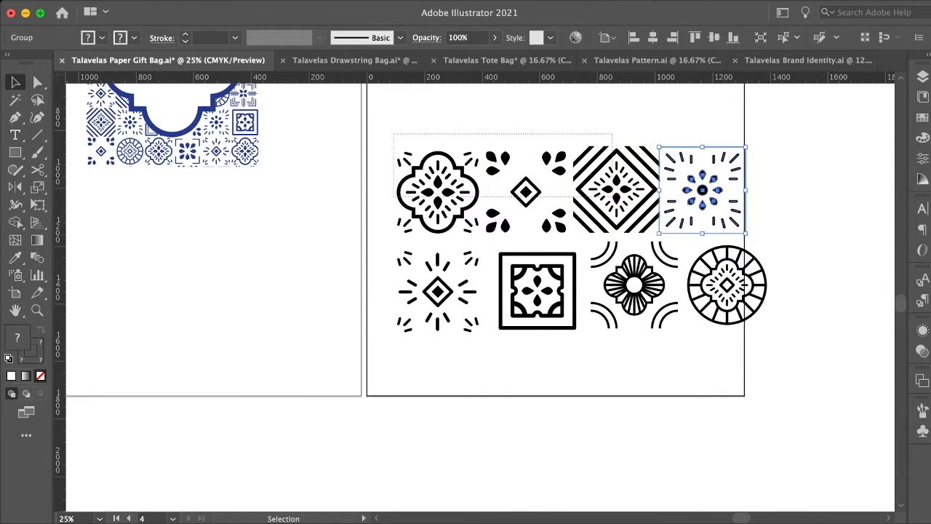
Step: Align the four upper tiles in one row and, in Outline view, close their remaining gaps so their edges meet
drag(770, 129, 429, 208)
key(F3)
key(super+y)
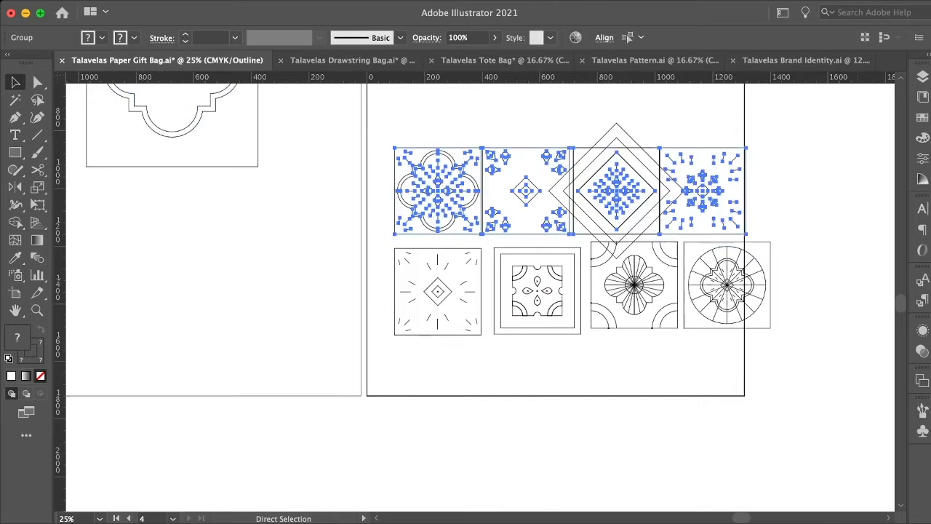
key(super+equal)
key(super+equal)
drag(337, 168, 410, 319)
click(390, 209)
drag(389, 205, 389, 204)
key(super+equal)
key(super+equal)
drag(463, 120, 457, 120)
drag(702, 121, 678, 121)
scroll(728, 288, right, 10)
drag(787, 122, 767, 121)
click(272, 109)
click(281, 122)
click(282, 110)
key(super+minus)
key(super+minus)
key(super+minus)
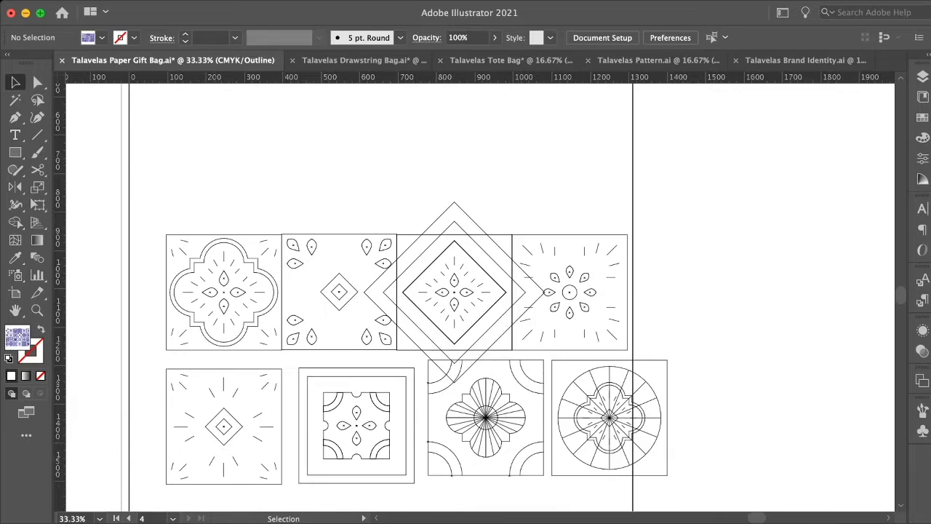
Step: Snap the four lower tiles edge to edge directly beneath the upper row to form a four-by-two grid
drag(517, 196, 255, 269)
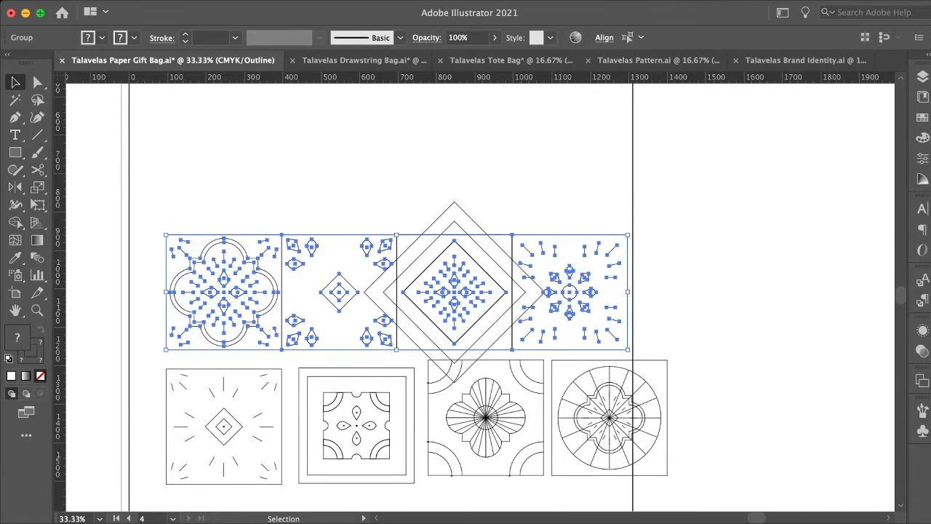
click(291, 360)
drag(281, 391, 282, 372)
drag(400, 471, 382, 453)
drag(497, 467, 445, 465)
drag(667, 390, 628, 380)
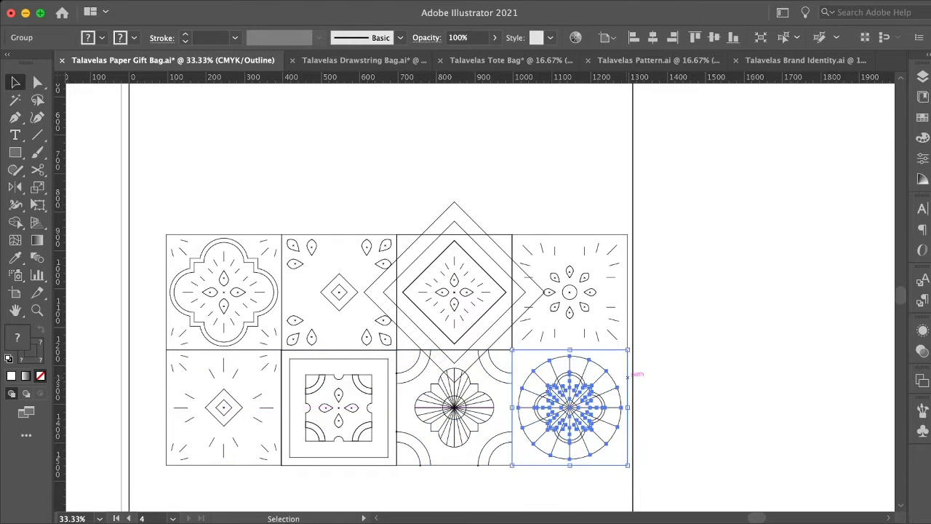
Step: Align the tiles of each column with one another and line up the lower row of the grid
drag(645, 423, 225, 389)
drag(150, 420, 218, 313)
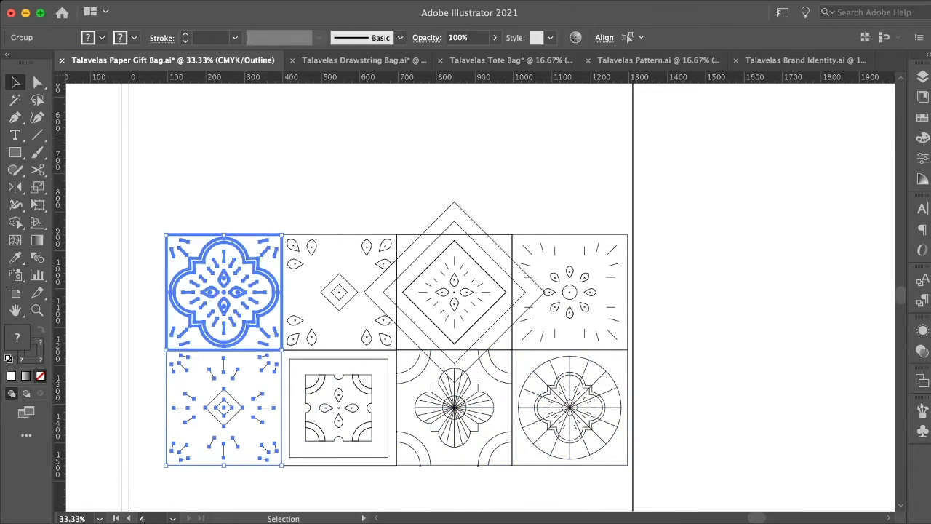
click(321, 206)
drag(321, 206, 349, 366)
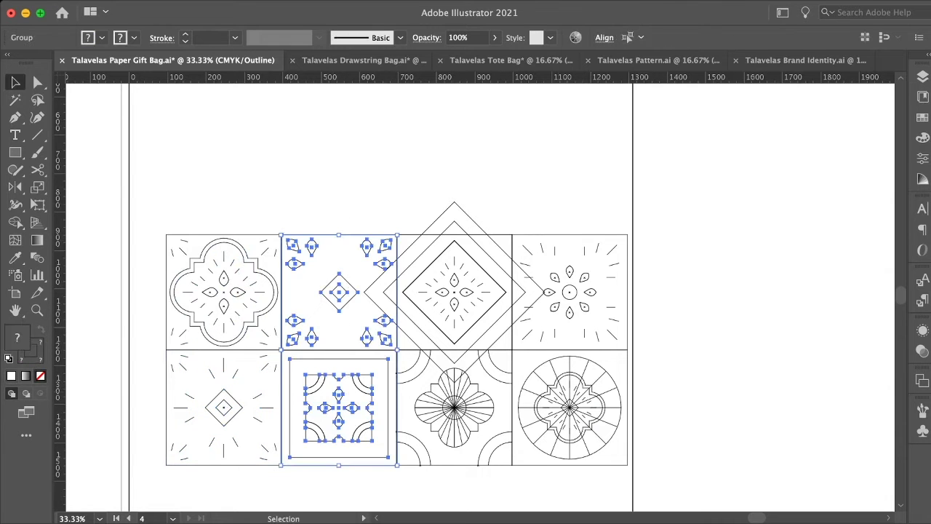
drag(419, 201, 451, 369)
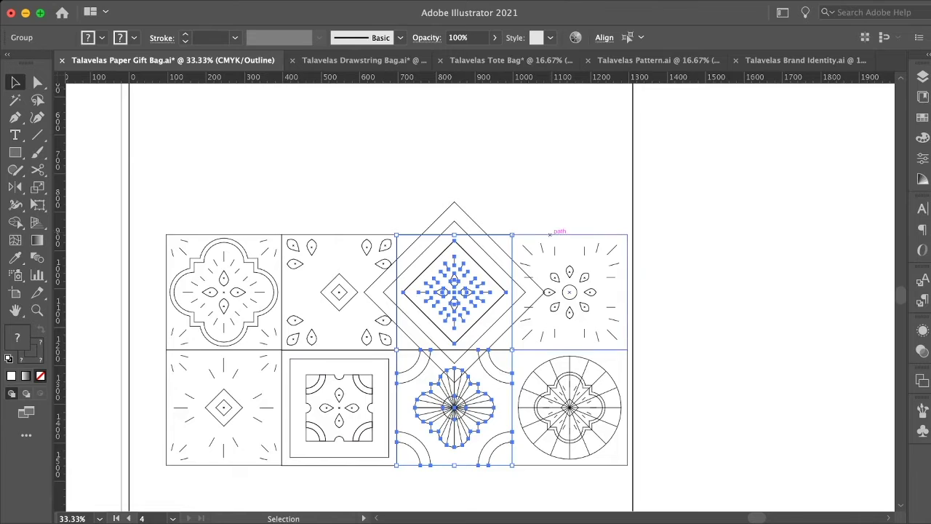
key(super+shift+a)
drag(579, 207, 610, 367)
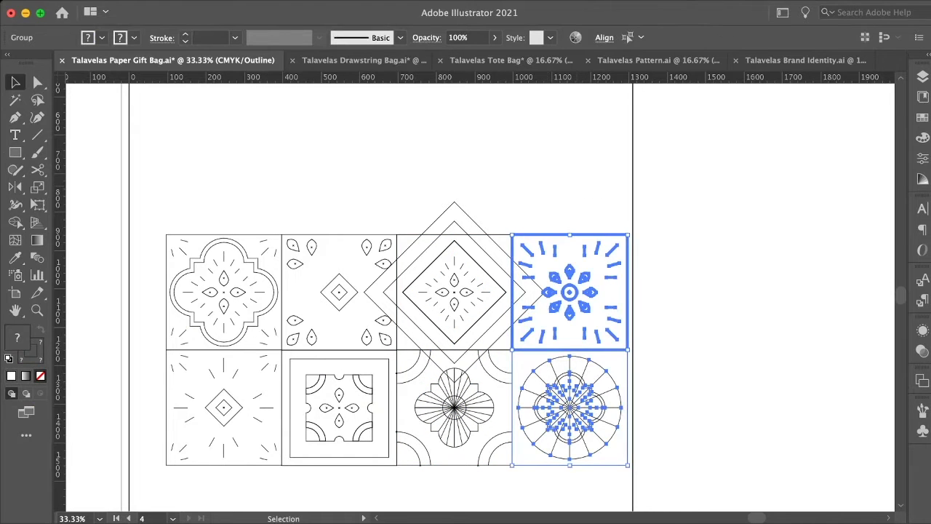
drag(680, 446, 164, 391)
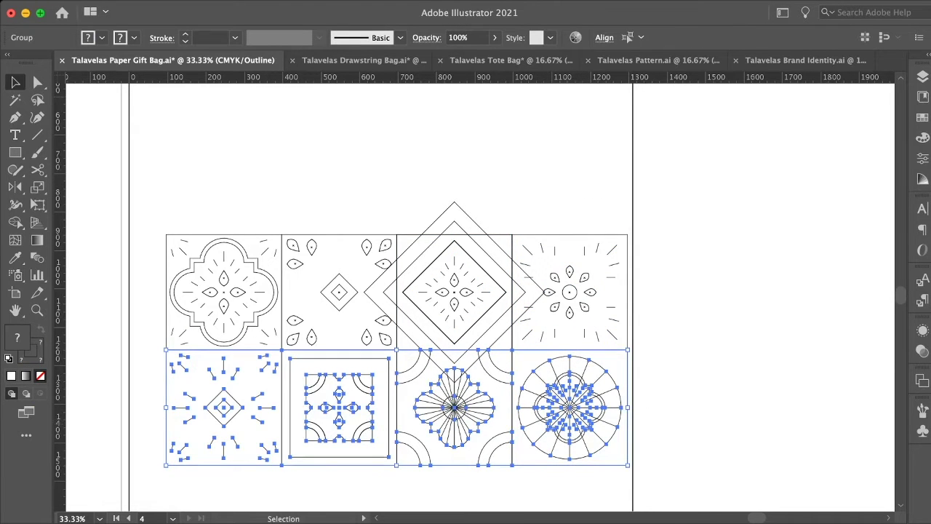
key(super+shift+a)
Step: Return to Preview view, group the eight tiles and position the block near the fourth artboard's lower edge
key(super+y)
drag(179, 191, 593, 409)
key(super+minus)
key(super+minus)
drag(582, 259, 575, 278)
scroll(575, 278, up, 2)
drag(565, 316, 564, 327)
key(super+shift+a)
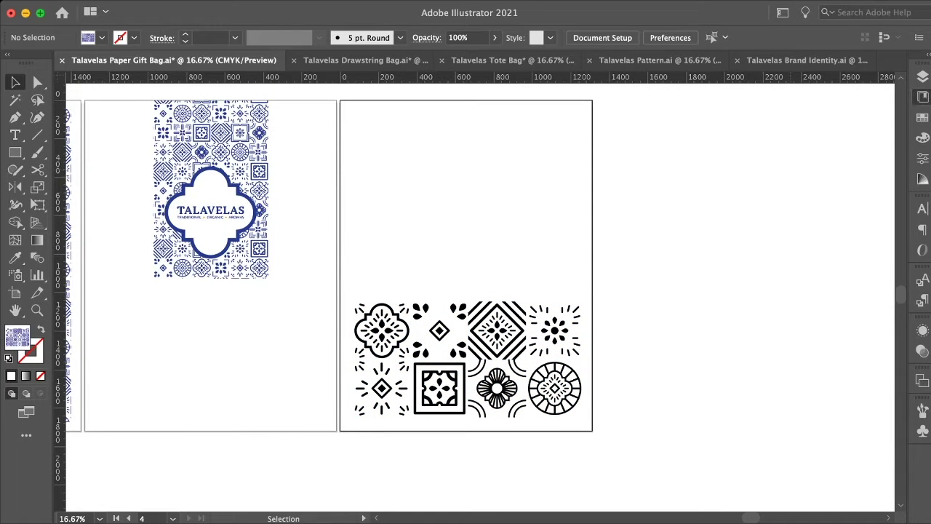
Step: Place the linked Main Logo above the tile block on the fourth artboard and save the document
click(427, 136)
drag(502, 163, 485, 190)
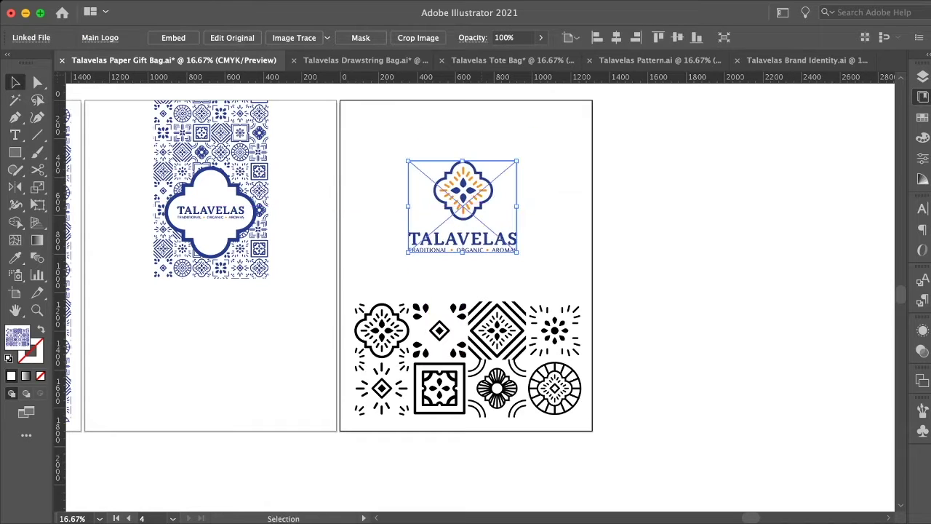
key(super+shift+a)
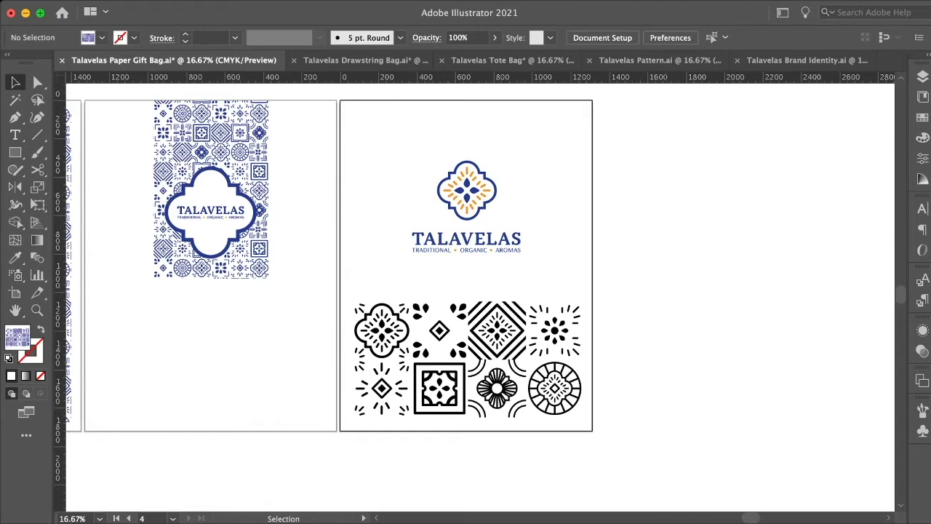
key(super+s)
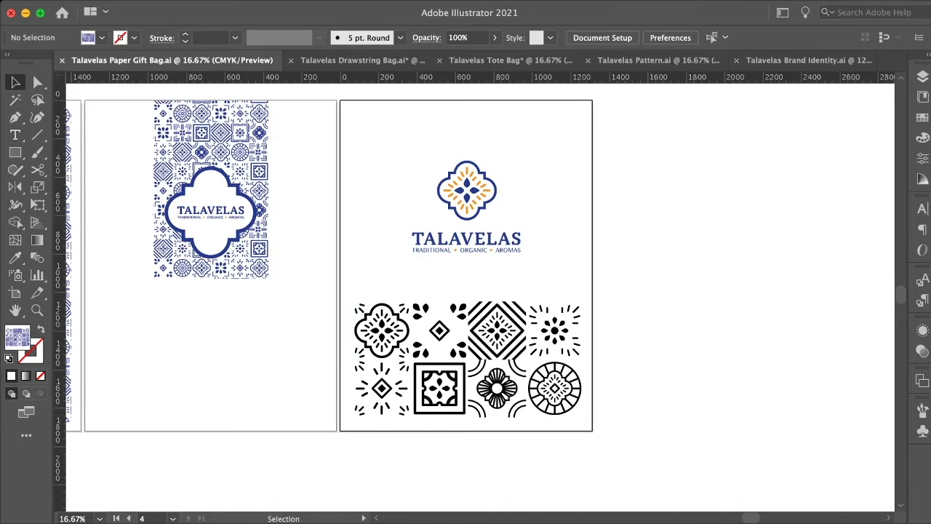
Step: Copy four adjoining tiles from the assembled pattern's lowest row and place them above the logo near the fourth artboard's upper edge
click(466, 191)
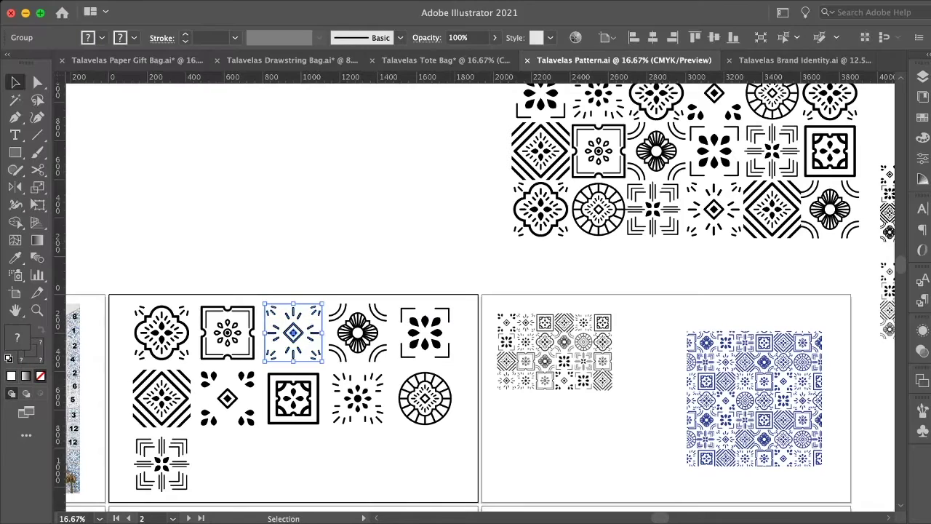
drag(123, 288, 463, 486)
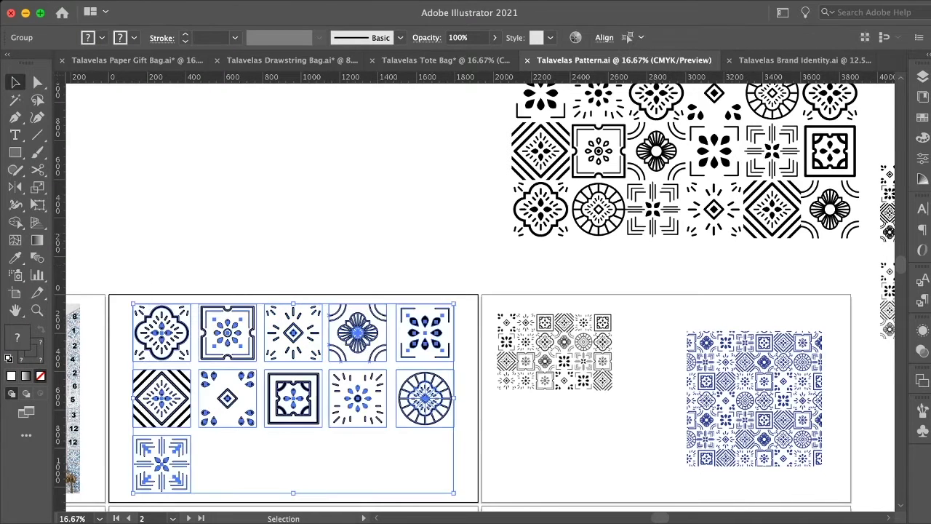
click(378, 466)
drag(537, 259, 735, 211)
click(584, 268)
drag(584, 268, 768, 213)
key(super+c)
click(138, 60)
key(super+v)
drag(581, 273, 598, 129)
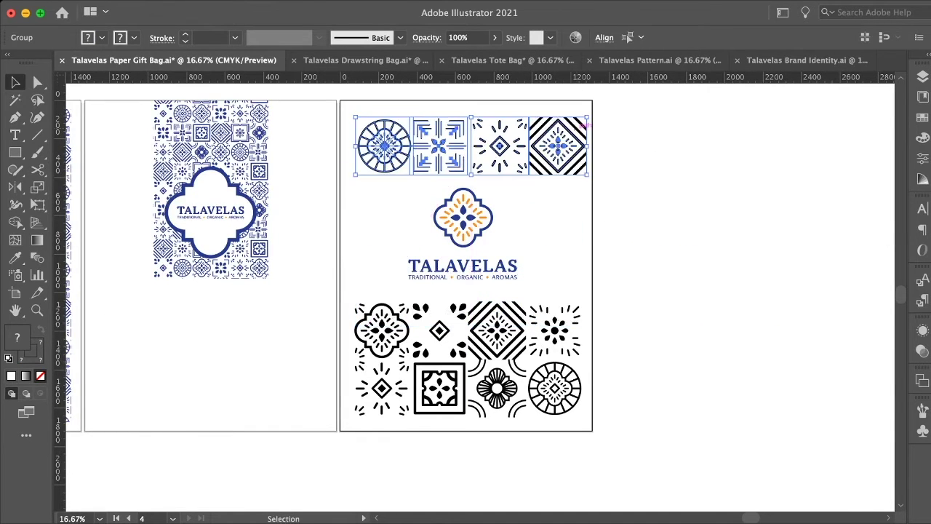
Step: Close the gaps between the four tiles above the logo in Outline view, then return to Preview view
key(super+equal)
key(super+equal)
key(super+equal)
key(super+y)
key(super+shift+a)
drag(407, 206, 416, 206)
key(super+shift+a)
drag(669, 206, 668, 206)
key(super+shift+a)
key(super+y)
Step: Group the four tiles above the logo and shift the row slightly so it sits centred across the artboard
drag(149, 178, 775, 376)
key(super+minus)
key(super+minus)
key(super+minus)
key(v)
drag(561, 270, 557, 270)
key(super+shift+a)
scroll(575, 407, down, 3)
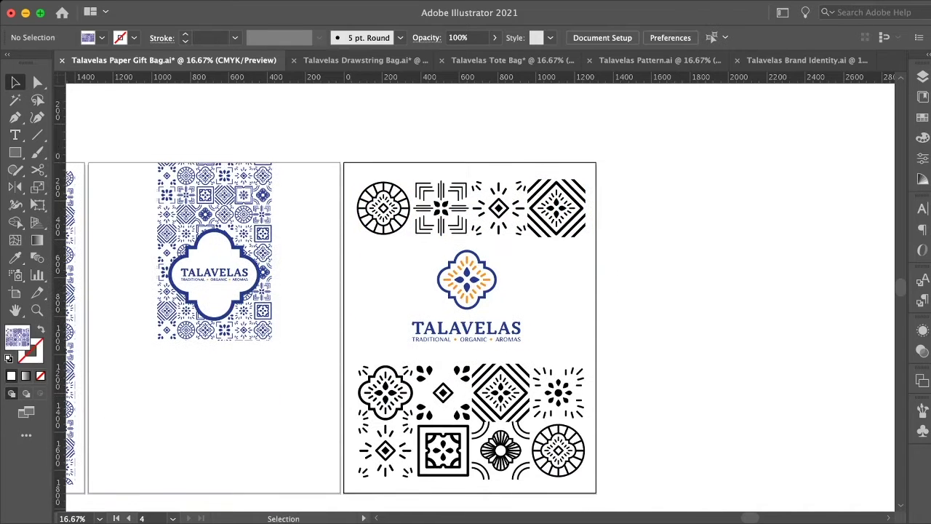
Step: Centre the lower eight-tile block and the upper tile row horizontally on the fourth artboard
click(578, 417)
drag(536, 389, 536, 391)
click(654, 37)
click(557, 208)
click(654, 37)
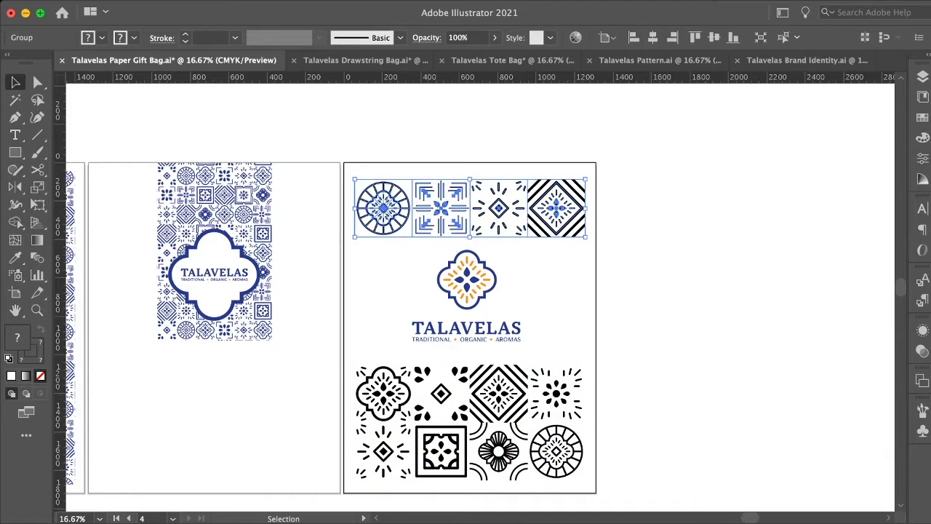
Step: Nudge the upper tile row up, centre the logo between the upper row and lower block, and save the document
click(467, 284)
drag(566, 209, 566, 208)
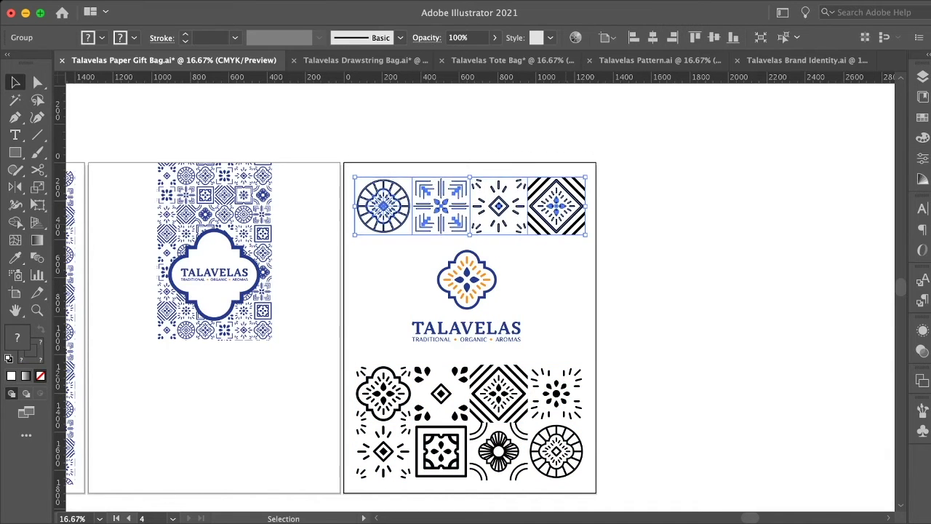
key(super+z)
key(super+z)
key(super+z)
click(616, 38)
drag(550, 144, 370, 515)
key(super+z)
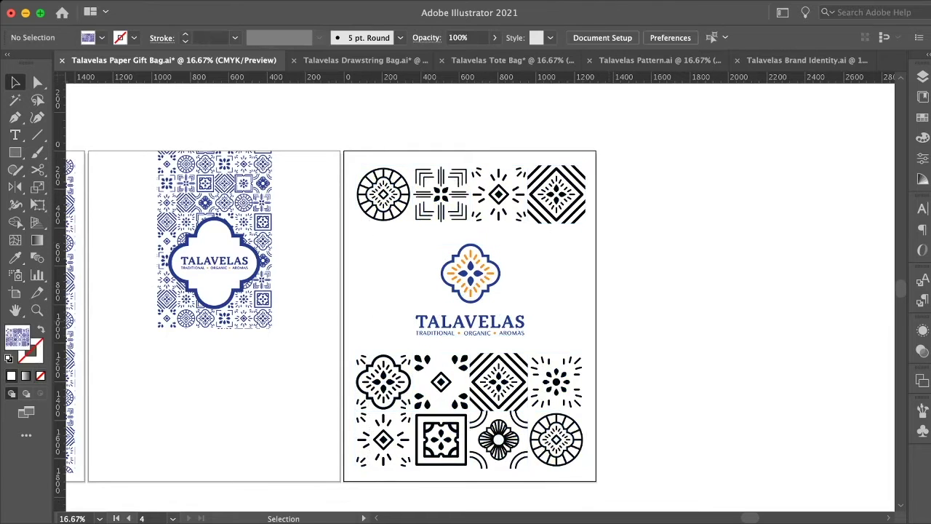
key(super+s)
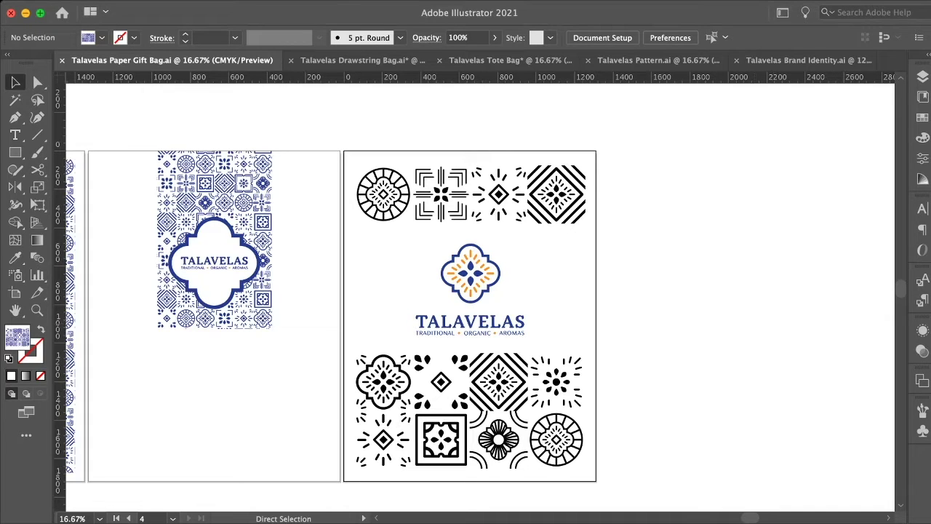
Step: Look over the gift bag artboards, then switch to the Talavelas Drawstring Bag document and view its reference photos and empty artboard
scroll(512, 291, down, 2)
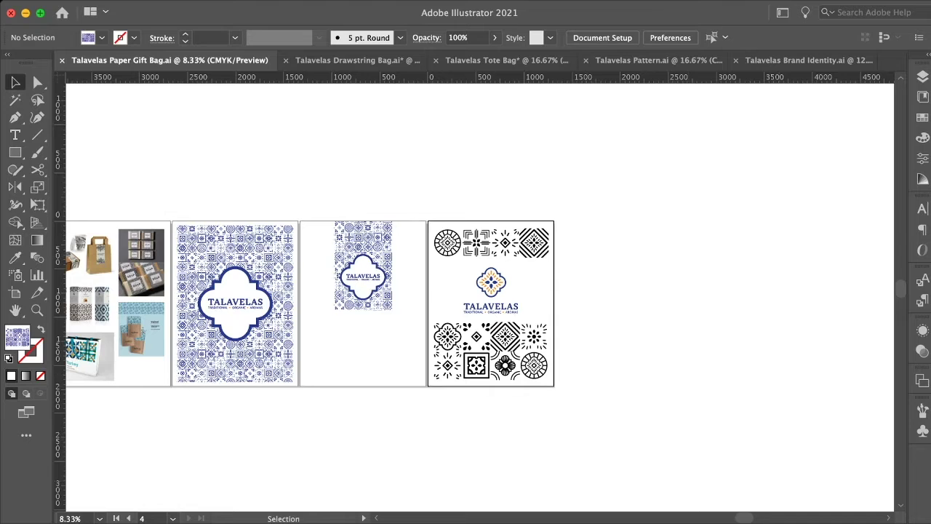
scroll(473, 306, left, 2)
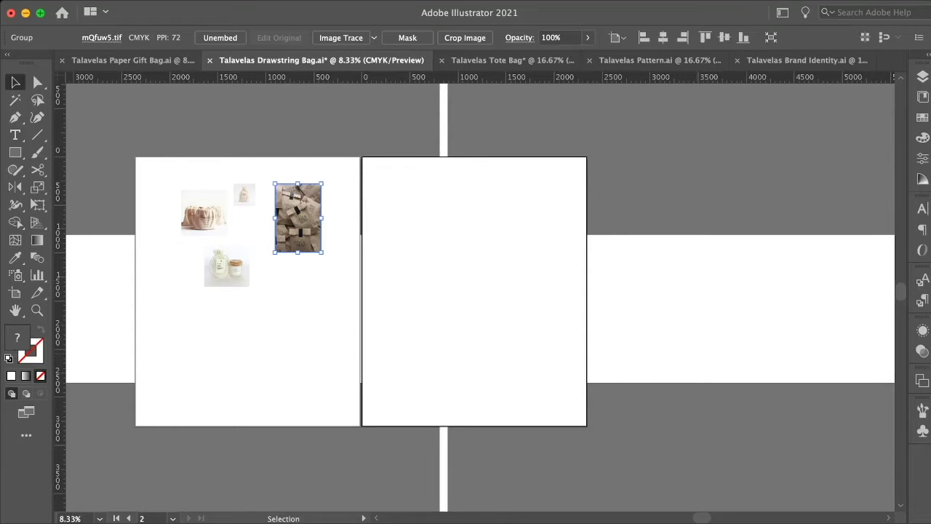
key(super+minus)
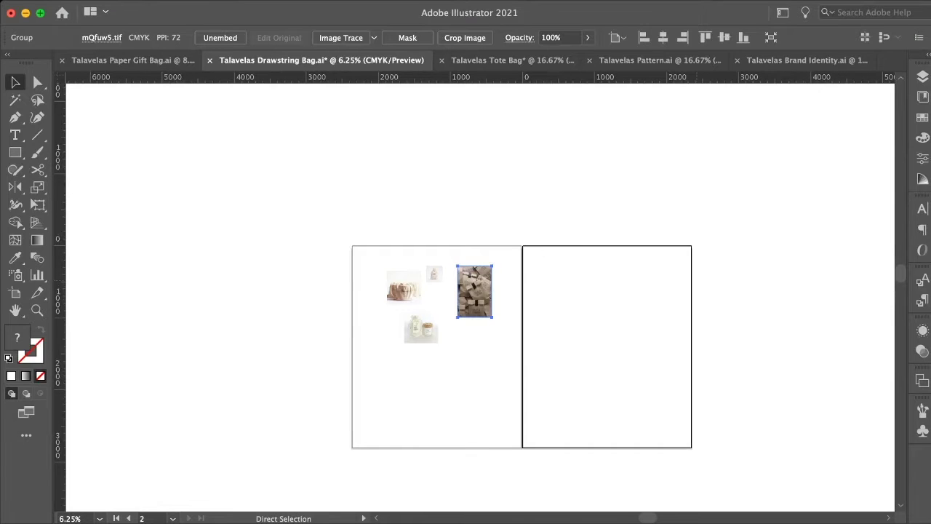
key(super+equal)
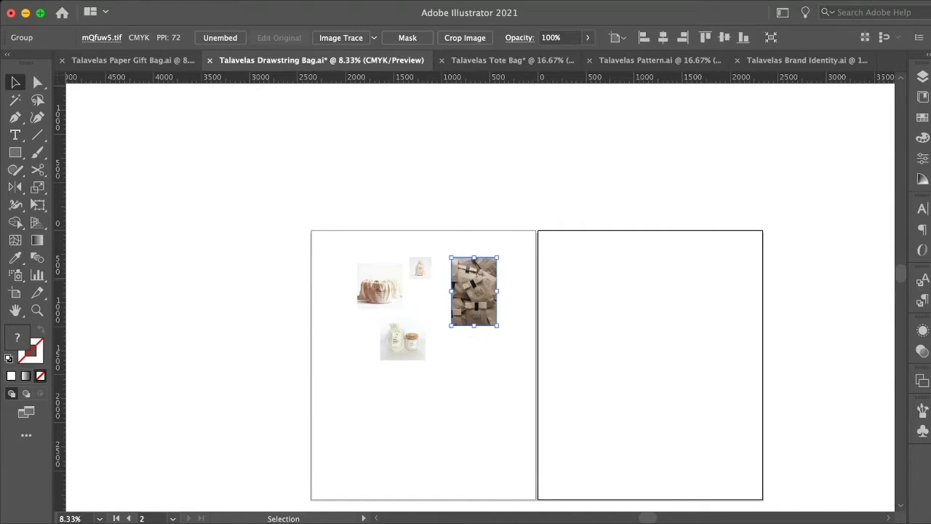
scroll(480, 291, down, 4)
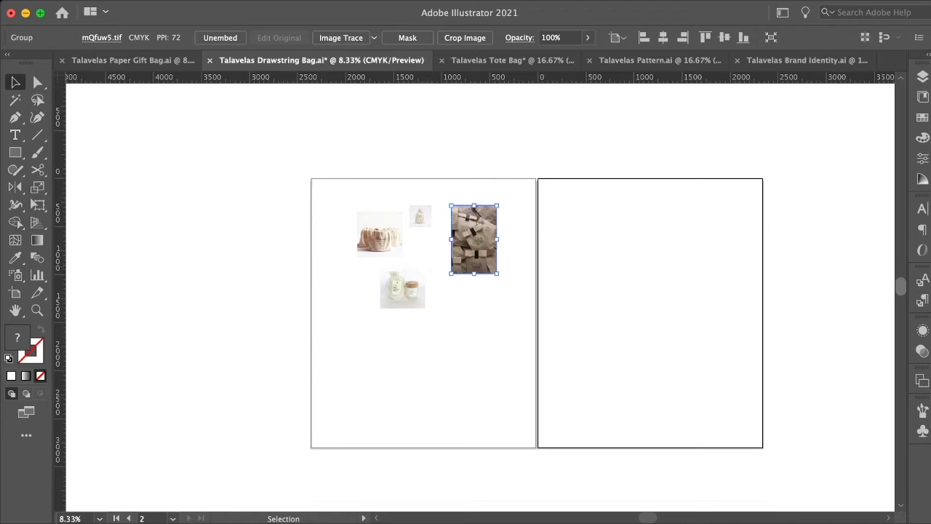
Step: Enlarge the Brooklyn Candle Studio bag photo on the reference artboard to roughly twice its size
click(402, 255)
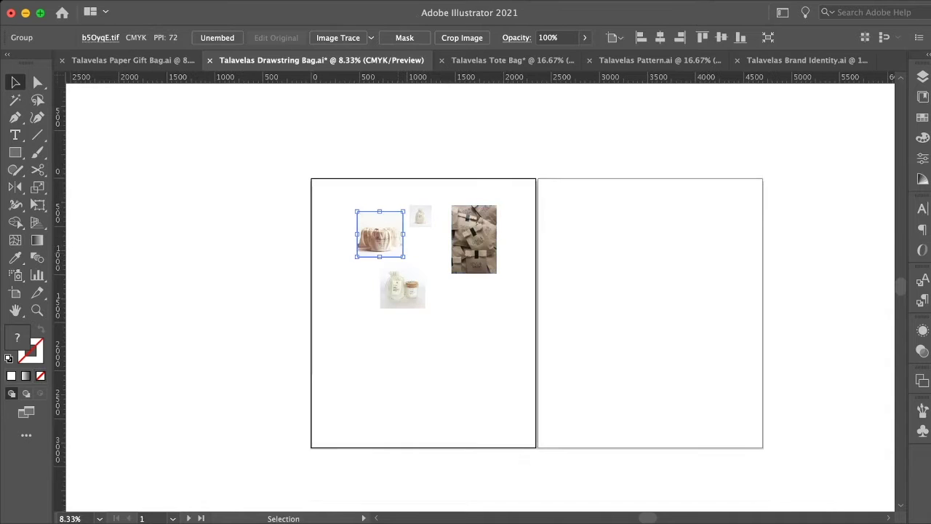
mouse_move(403, 257)
mouse_down()
mouse_move(453, 312)
mouse_move(429, 256)
mouse_move(401, 240)
mouse_up()
key(super+plus)
key(super+equal)
key(super+equal)
key(super+equal)
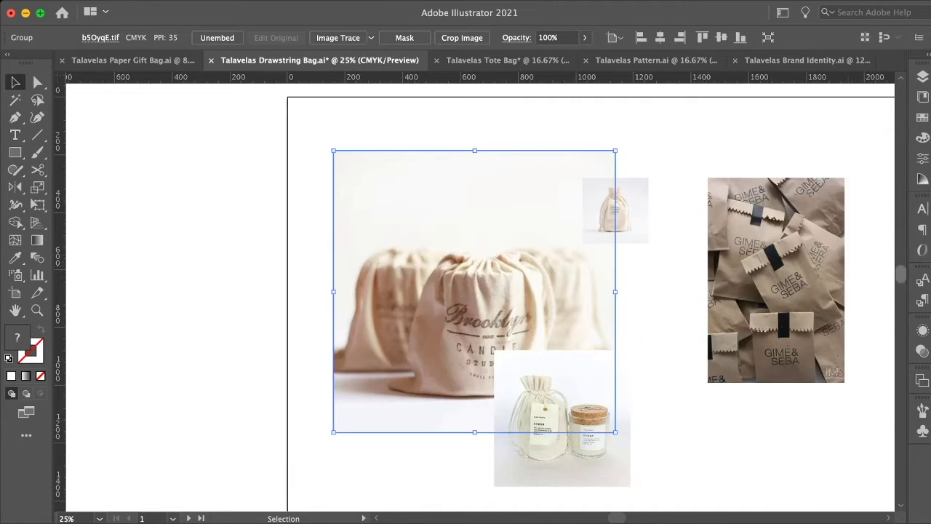
Step: Move the Cheer bag and candle jar photo directly below the Brooklyn photo, aligned to its left edge, and enlarge it to nearly the same width
scroll(563, 291, down, 5)
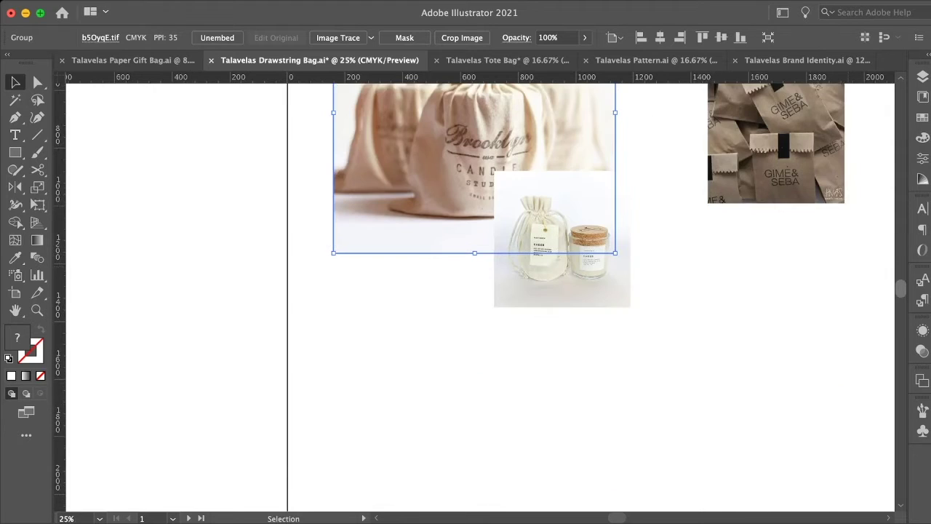
click(562, 247)
drag(562, 238, 402, 336)
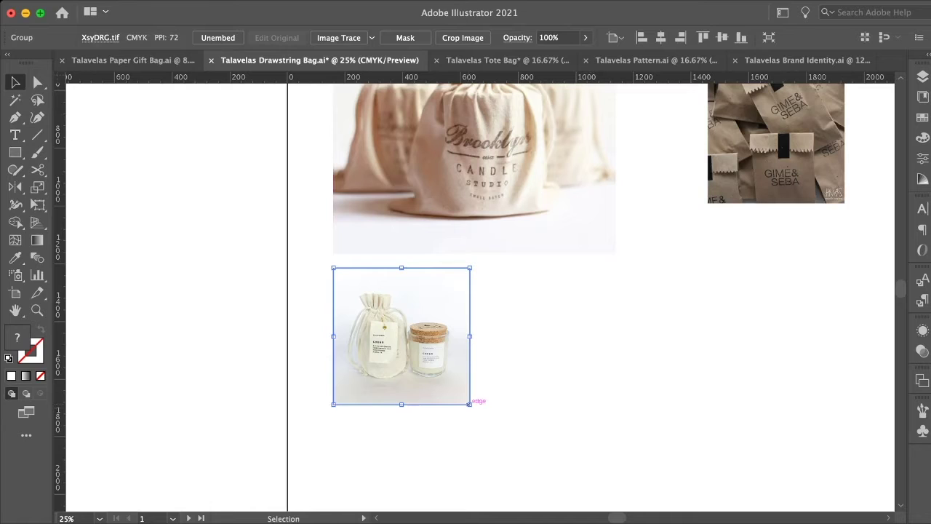
drag(469, 404, 572, 468)
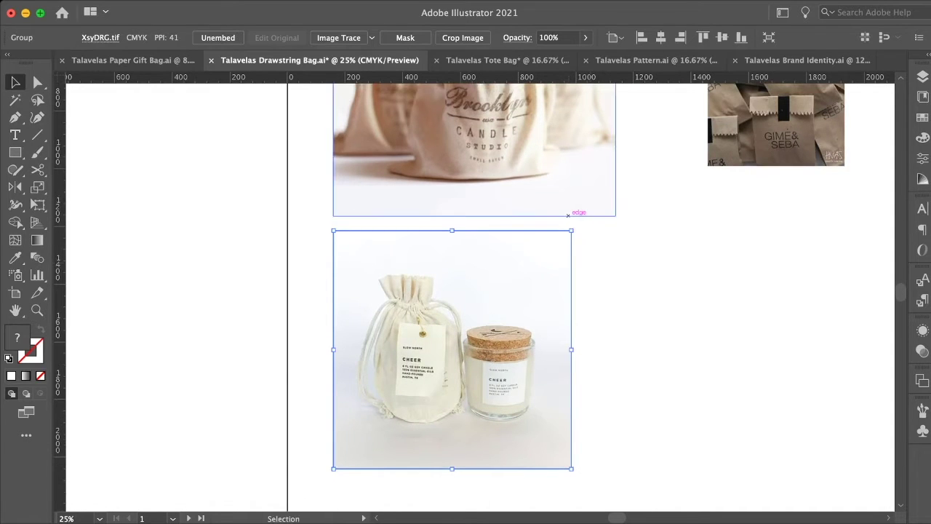
drag(571, 468, 603, 499)
click(642, 453)
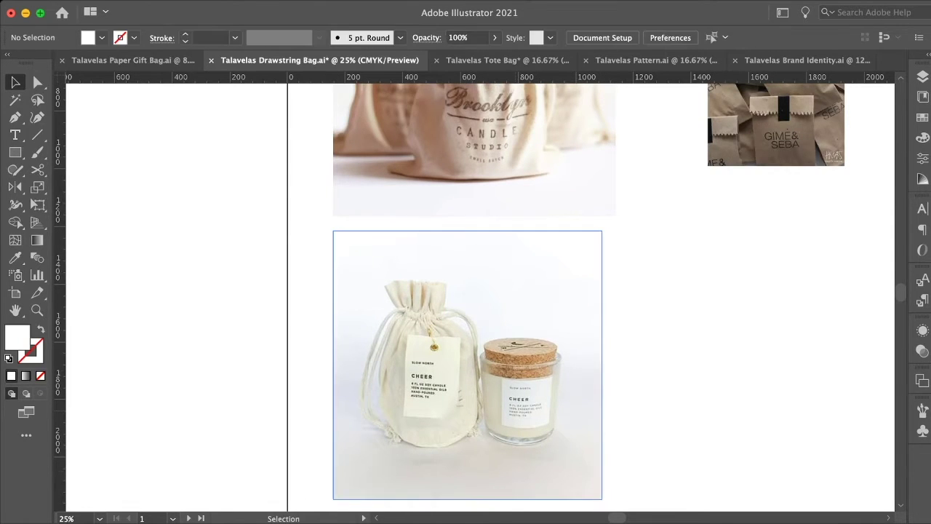
Step: Move the Gime & Seba paper bag photo beside the Cheer candle photo and enlarge it
scroll(480, 291, up, 5)
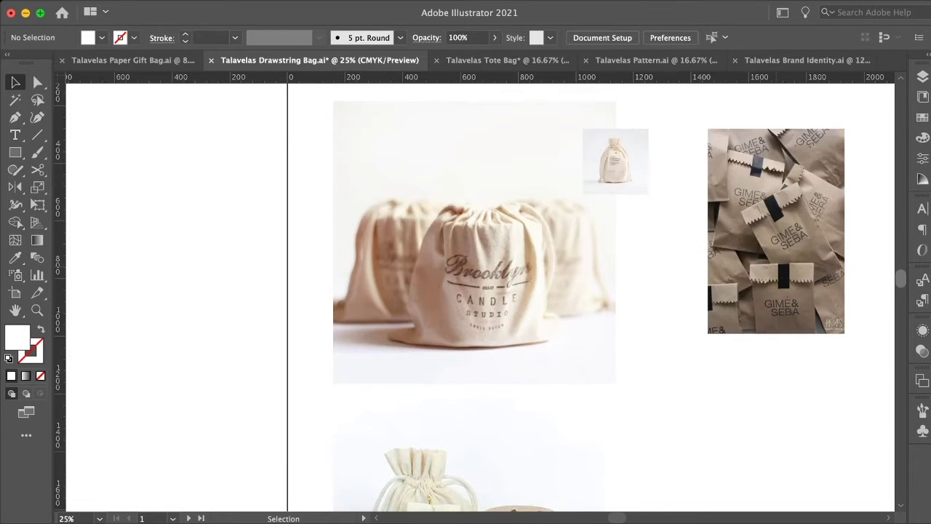
scroll(481, 291, down, 5)
scroll(776, 123, up, 1)
click(776, 127)
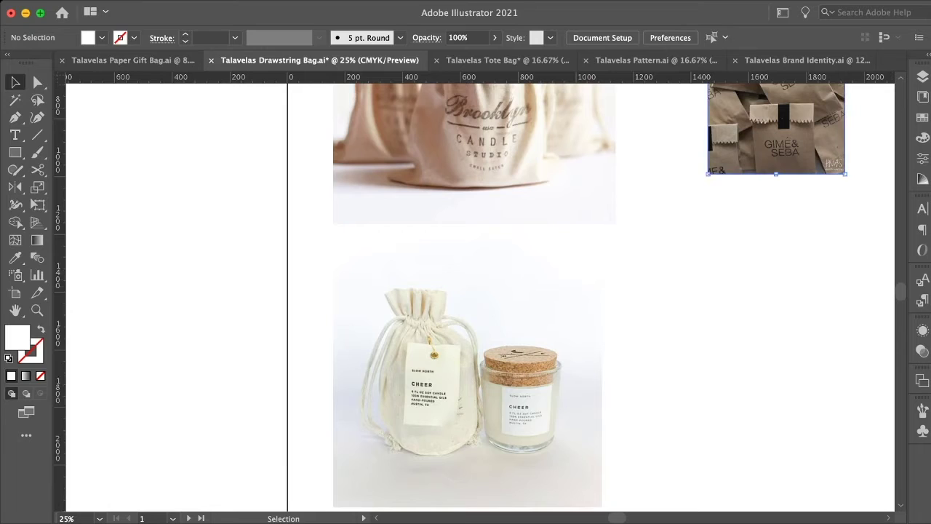
drag(776, 127, 698, 446)
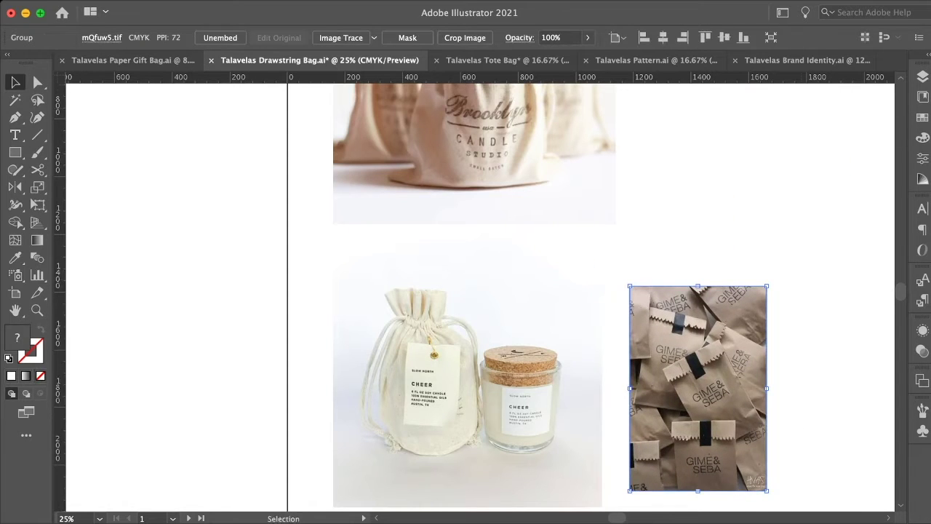
drag(767, 286, 822, 204)
drag(791, 236, 791, 269)
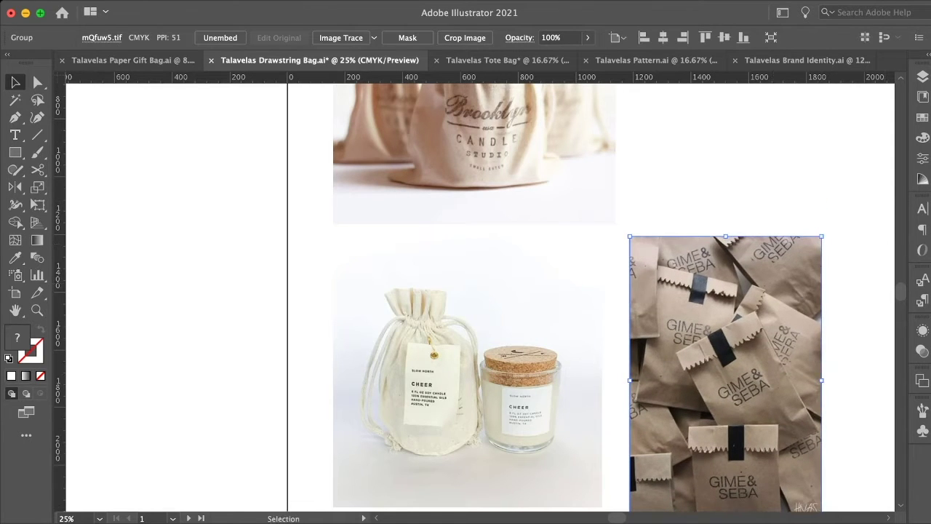
Step: Enlarge the small Eucalyptus + Lavender bag photo and place it above the Gime & Seba photo
scroll(481, 298, up, 3)
scroll(618, 218, up, 1)
click(647, 222)
drag(647, 225, 830, 407)
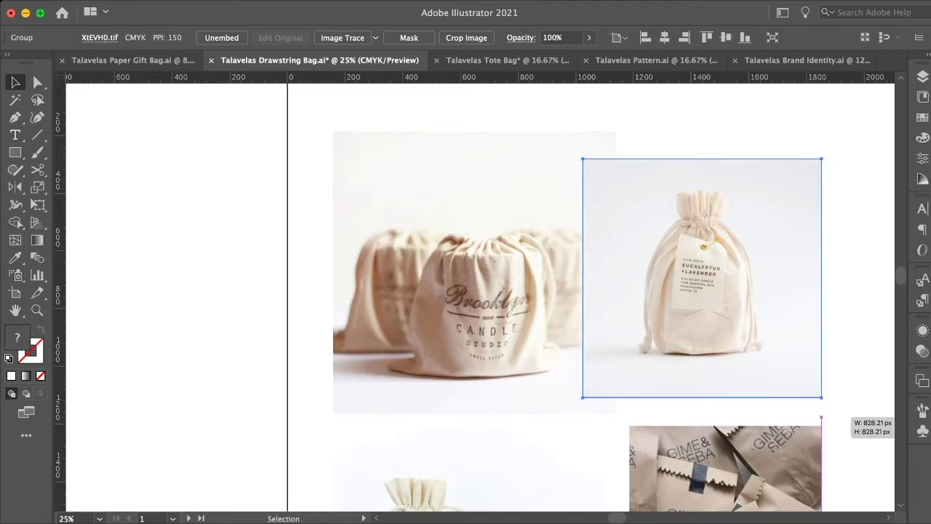
drag(707, 286, 734, 271)
Step: Shift the Eucalyptus + Lavender bag photo sideways so it no longer overlaps the Brooklyn photo
scroll(480, 291, down, 5)
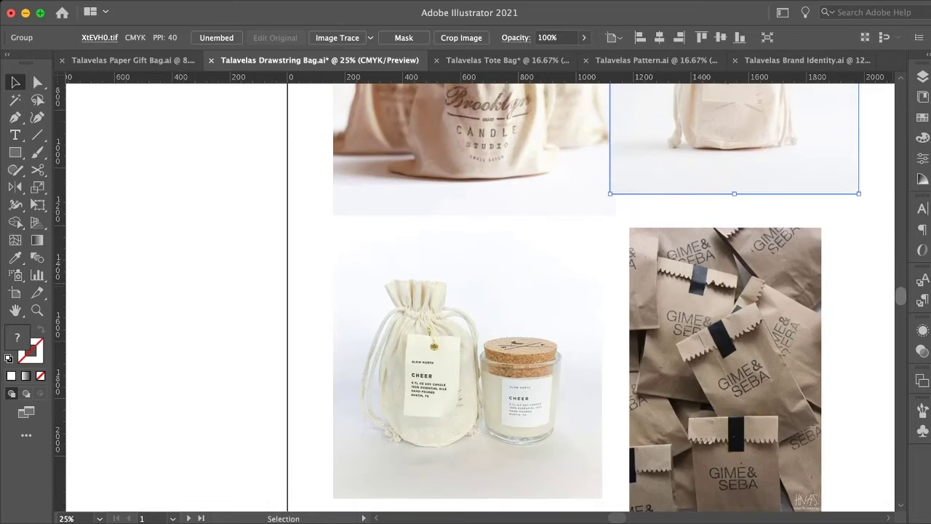
scroll(481, 291, up, 5)
scroll(481, 291, down, 1)
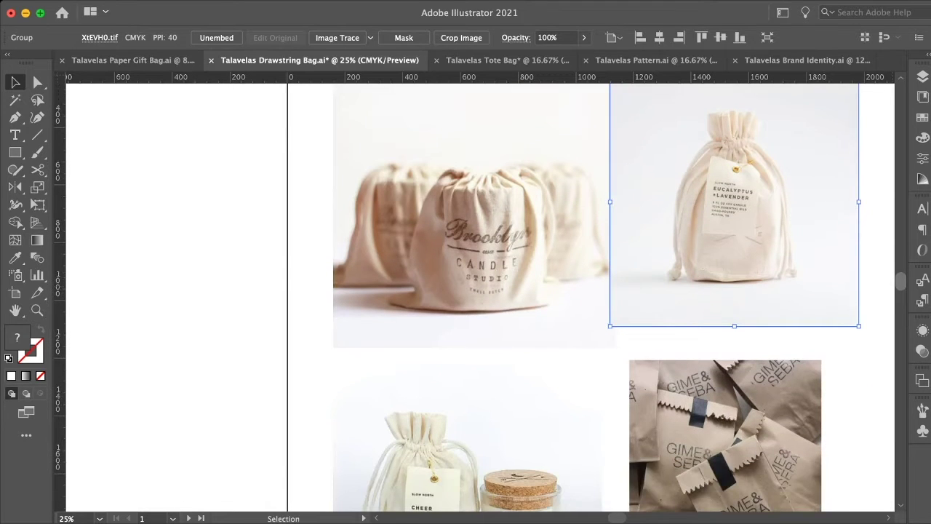
scroll(480, 291, down, 1)
scroll(481, 291, down, 1)
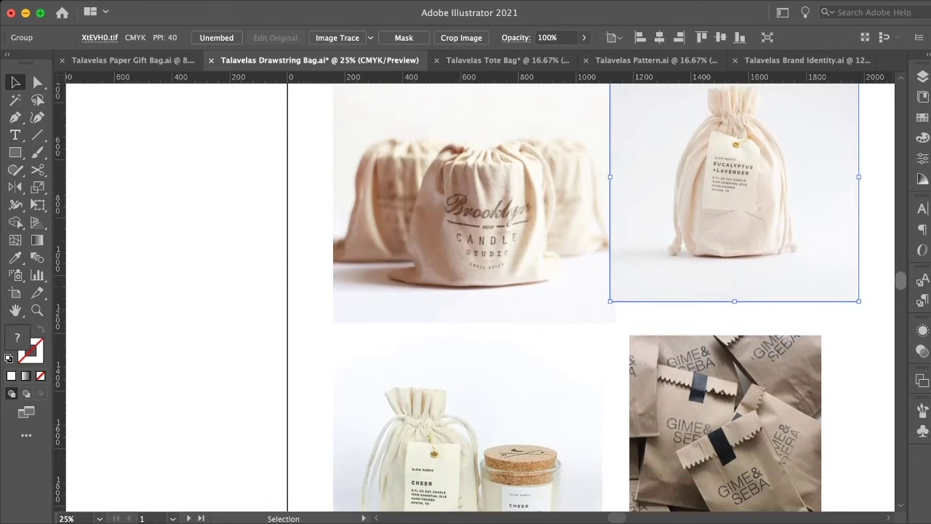
scroll(480, 292, down, 1)
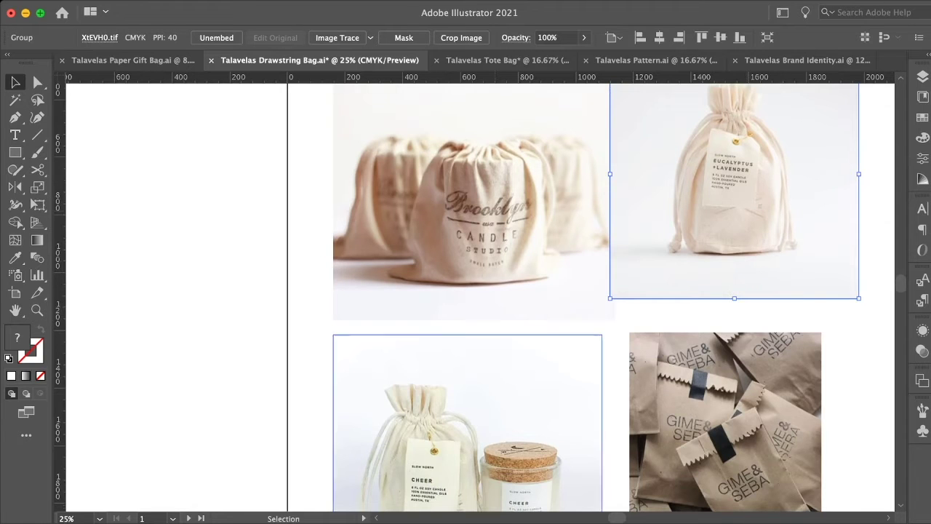
scroll(620, 162, down, 3)
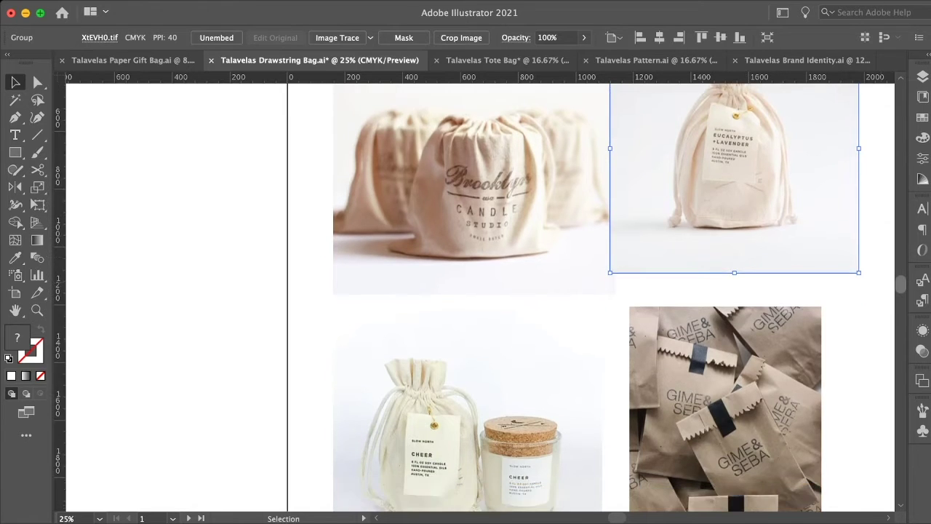
scroll(620, 218, up, 8)
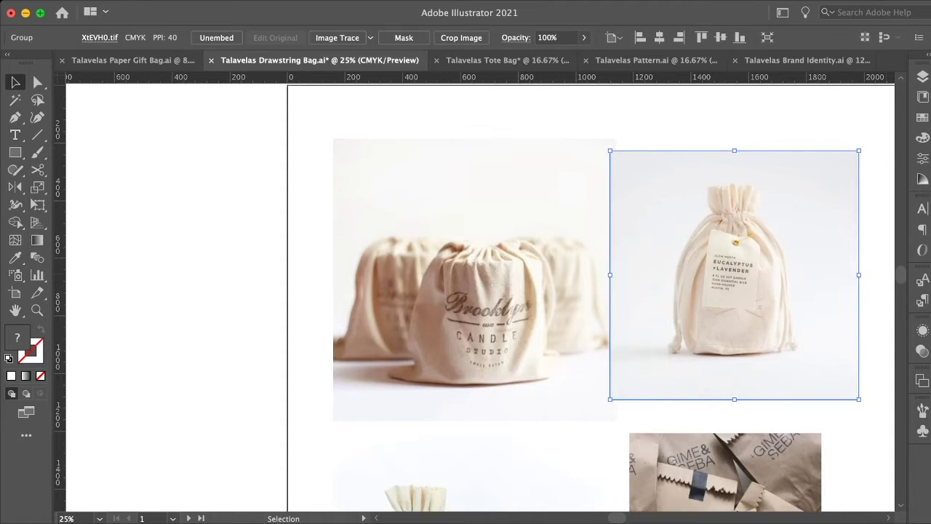
drag(734, 276, 758, 276)
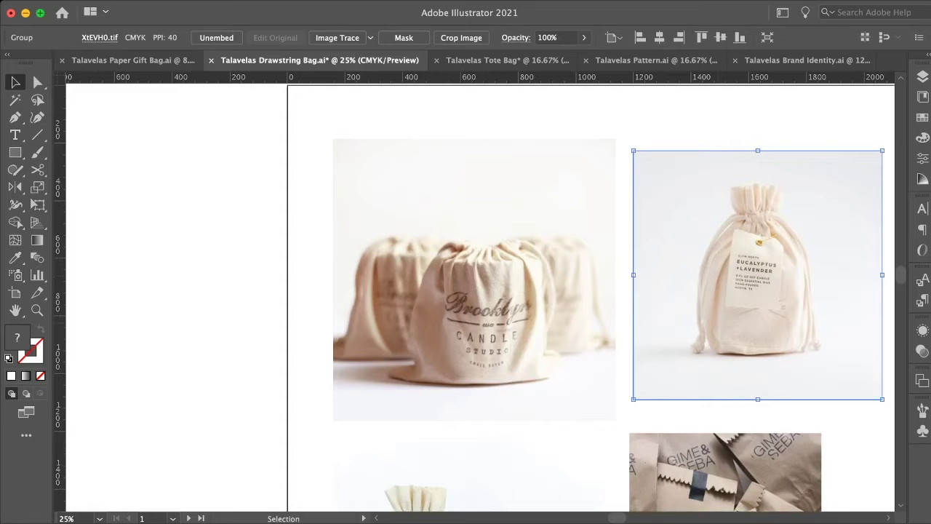
Step: Look over the four arranged reference photos and the empty second artboard
key(super+minus)
key(super+minus)
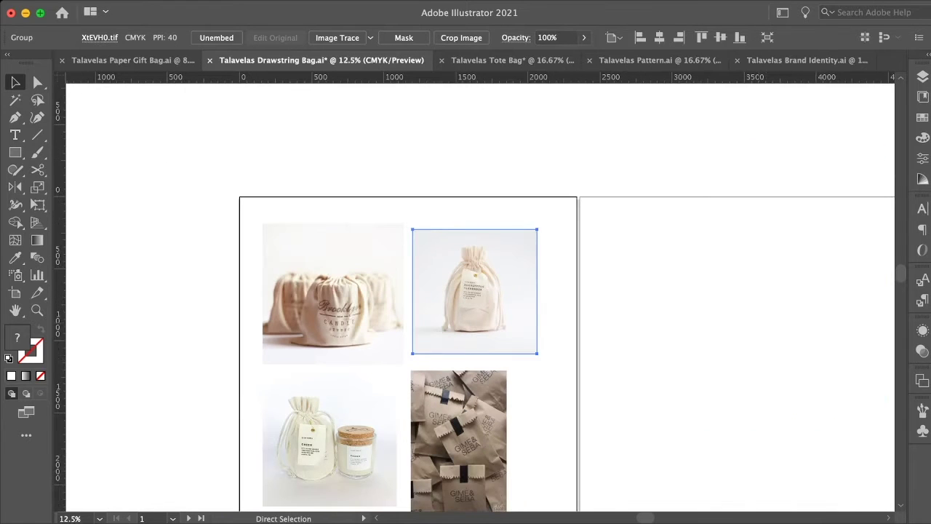
key(super+minus)
key(super+equal)
key(super+equal)
key(super+minus)
key(super+minus)
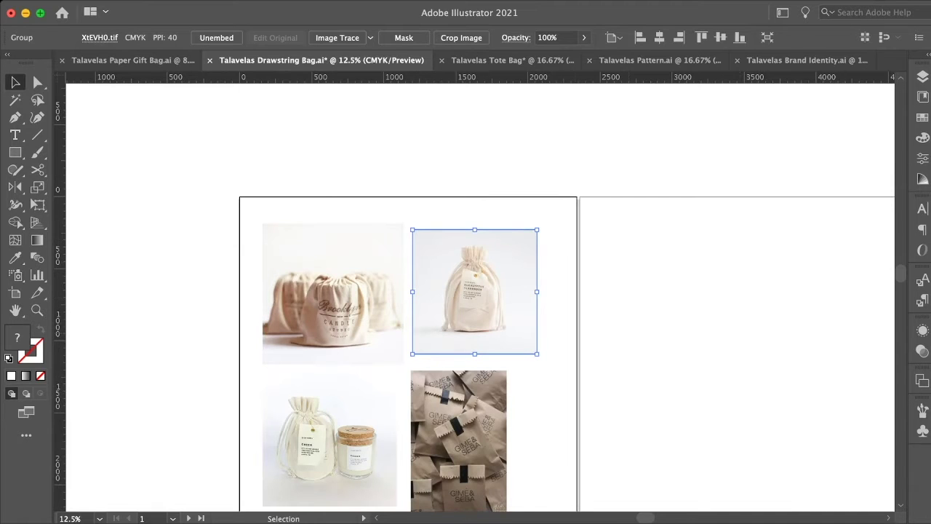
click(670, 291)
scroll(670, 291, right, 2)
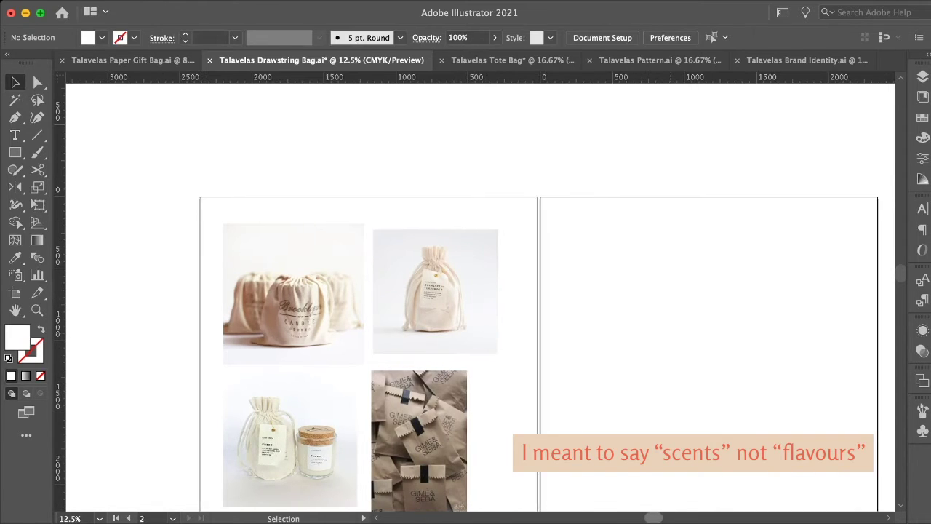
scroll(612, 291, right, 1)
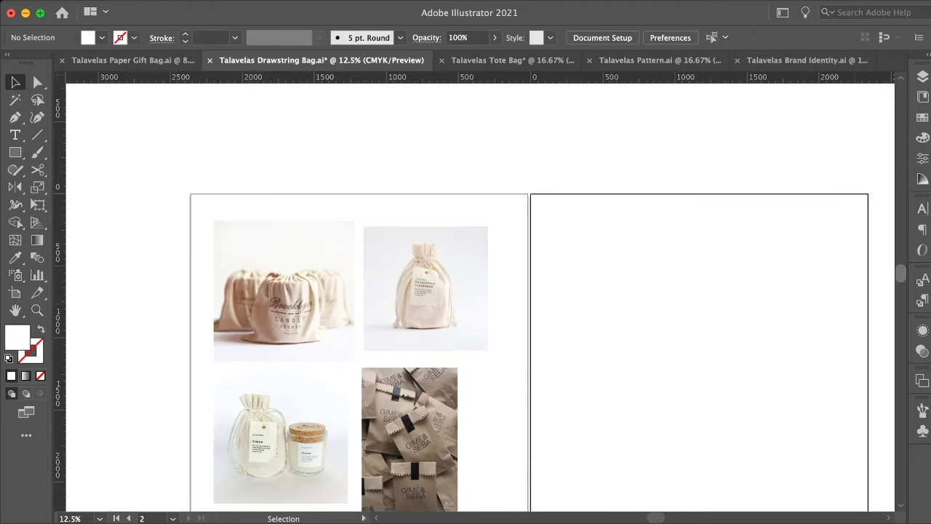
scroll(530, 335, down, 2)
key(super+minus)
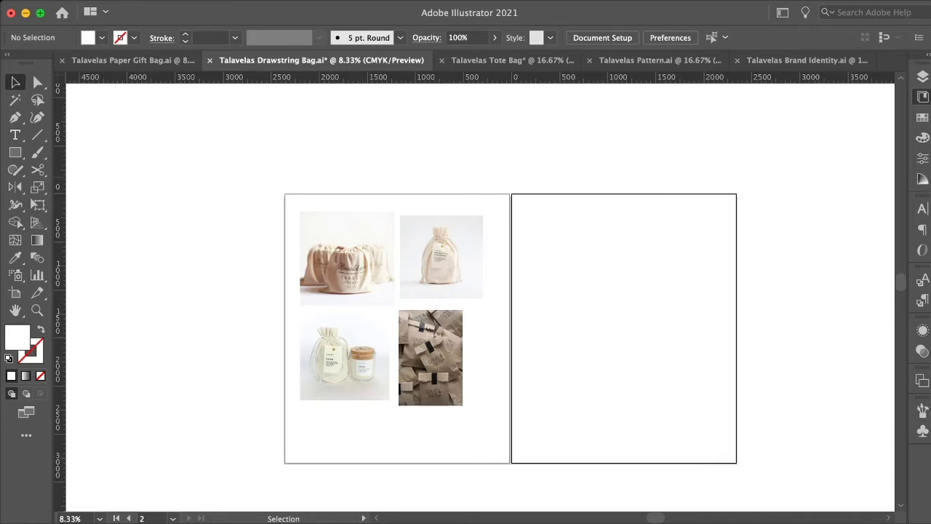
Step: Place the Main Logo-no tagline file on the empty second artboard and centre it horizontally and vertically
click(562, 262)
mouse_move(619, 305)
mouse_down()
mouse_move(707, 374)
mouse_move(626, 306)
mouse_up()
click(657, 37)
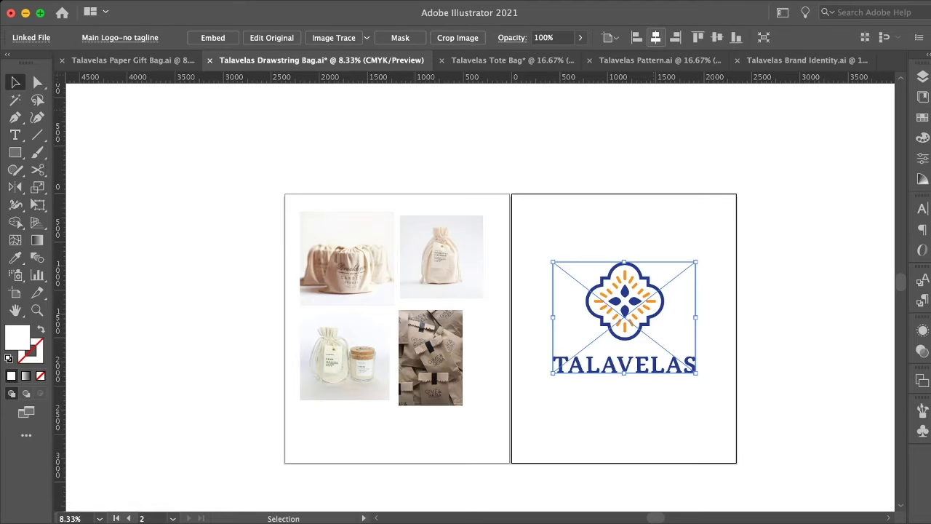
click(717, 37)
click(721, 138)
Step: Embed the placed Talavelas logo and isolate the nested clip group that holds the emblem's orange rays
click(643, 313)
click(213, 38)
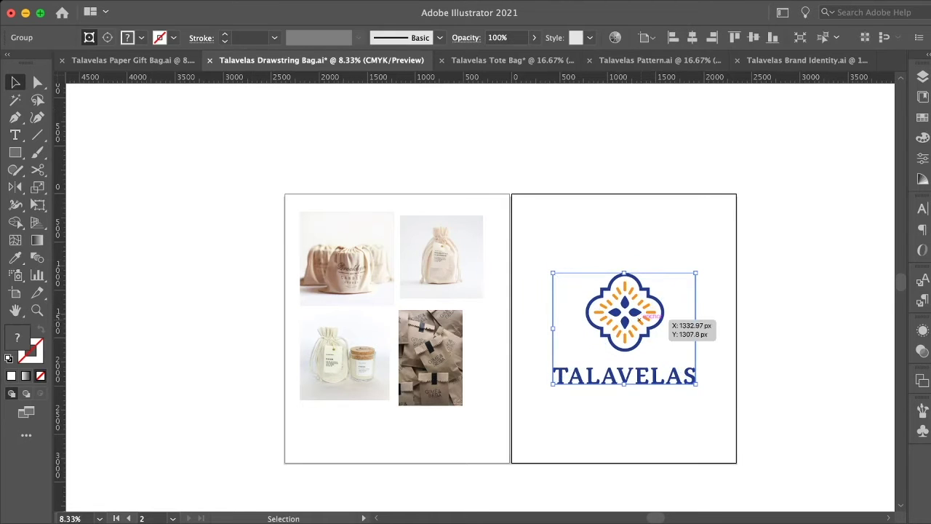
key(super+equal)
key(super+equal)
key(super+equal)
key(super+equal)
double_click(586, 213)
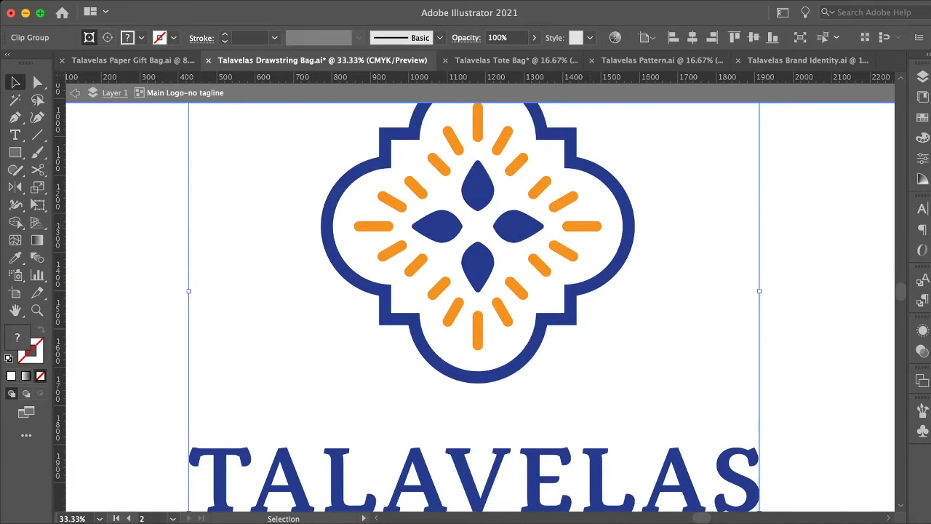
double_click(581, 221)
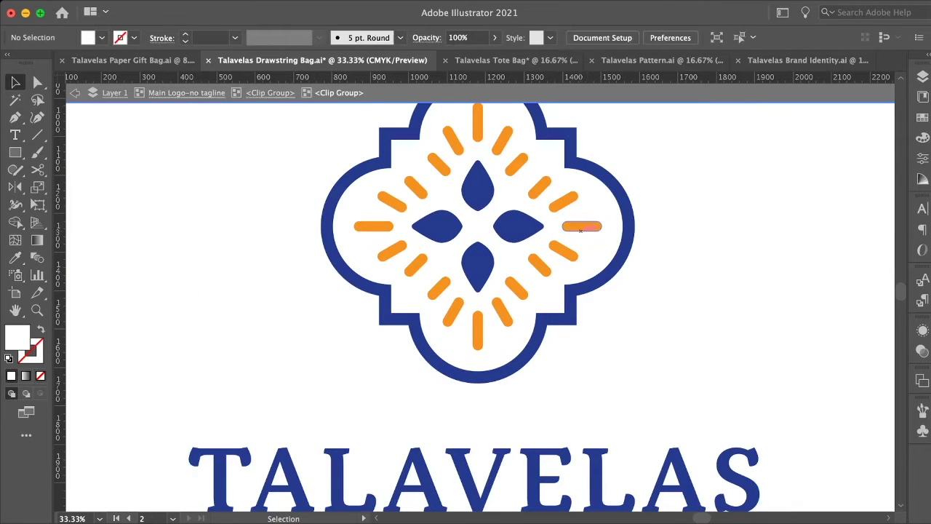
Step: Recolour all the orange rays in the emblem with the dark blue sampled from its centre petals
click(582, 226)
shift+click(564, 251)
shift+click(539, 264)
shift+click(516, 289)
shift+click(502, 313)
shift+click(477, 332)
shift+click(453, 313)
shift+click(416, 266)
shift+click(439, 289)
shift+click(392, 251)
shift+click(373, 227)
shift+click(393, 196)
shift+click(416, 188)
shift+click(439, 165)
shift+click(453, 140)
shift+click(477, 121)
shift+click(502, 140)
shift+click(516, 164)
shift+click(539, 188)
shift+click(564, 201)
key(i)
click(518, 226)
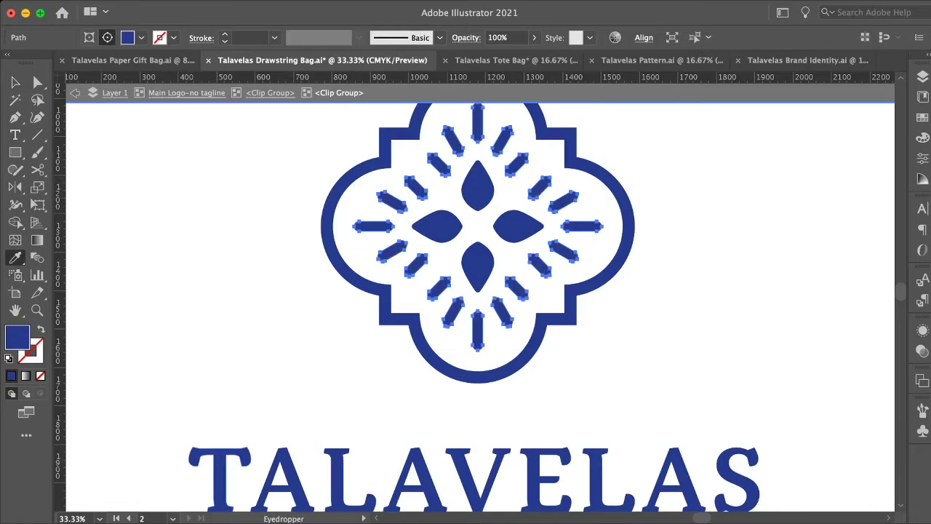
Step: Exit the logo's isolated clip group, deselect everything, and save the document
key(Escape)
key(v)
key(super+minus)
key(super+shift+a)
key(super+minus)
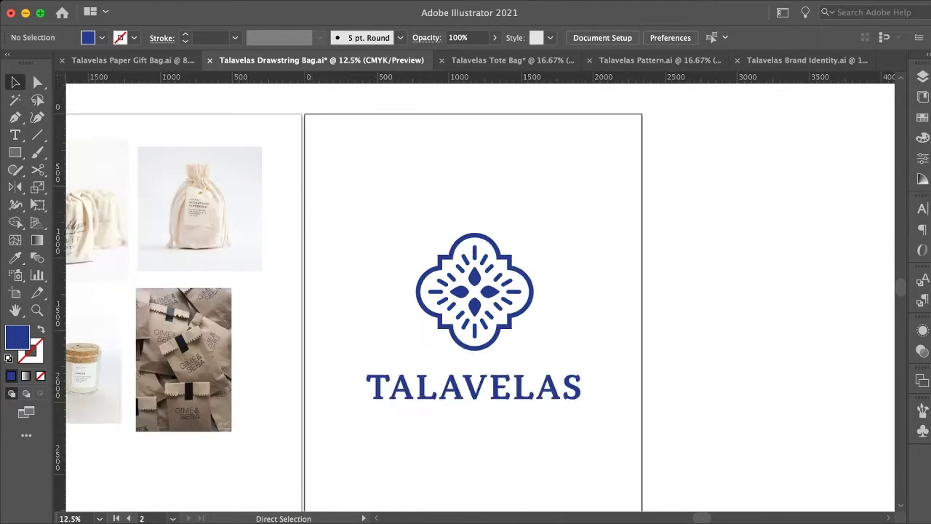
key(a)
key(super+s)
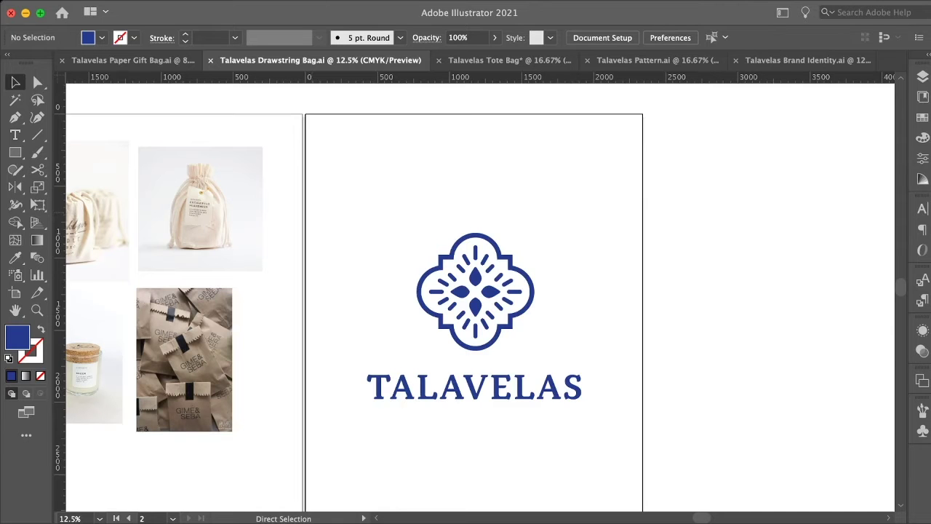
Step: Move the blue Talavelas logo straight down into the lower part of the artboard and save the document
key(v)
click(489, 288)
key(super+minus)
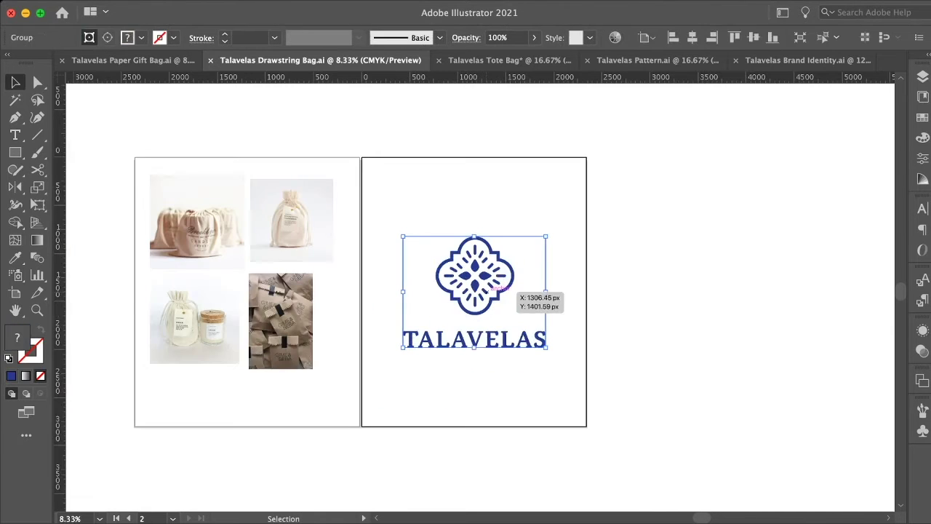
drag(489, 288, 489, 314)
click(563, 299)
click(510, 303)
click(563, 300)
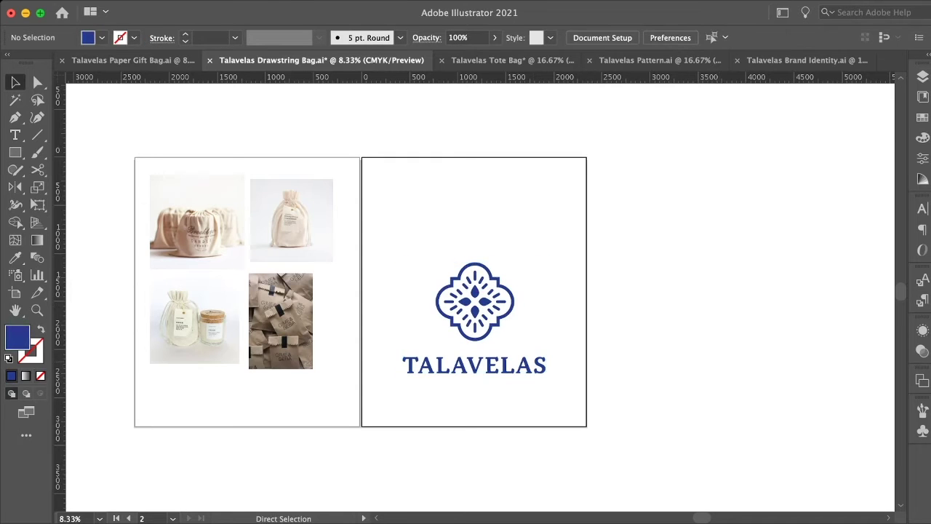
key(super+s)
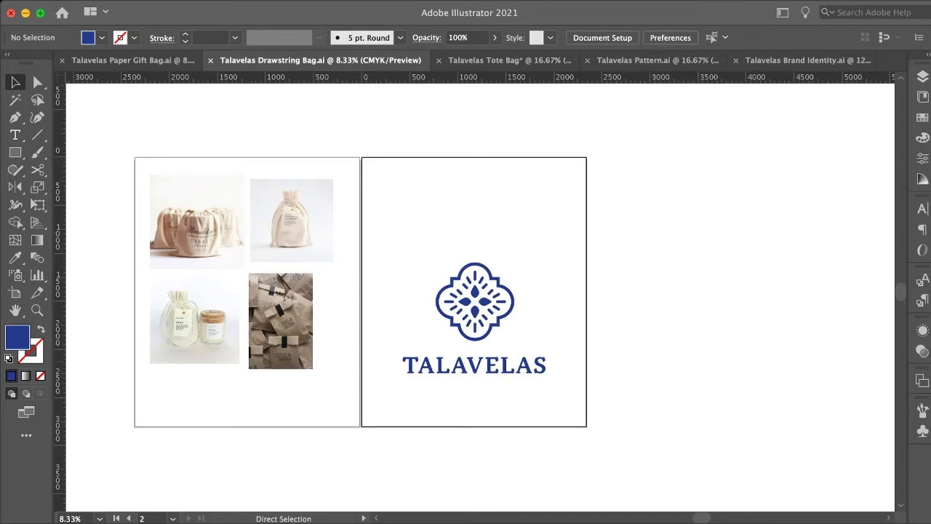
Step: Switch to the Talavelas Tote Bag document
key(v)
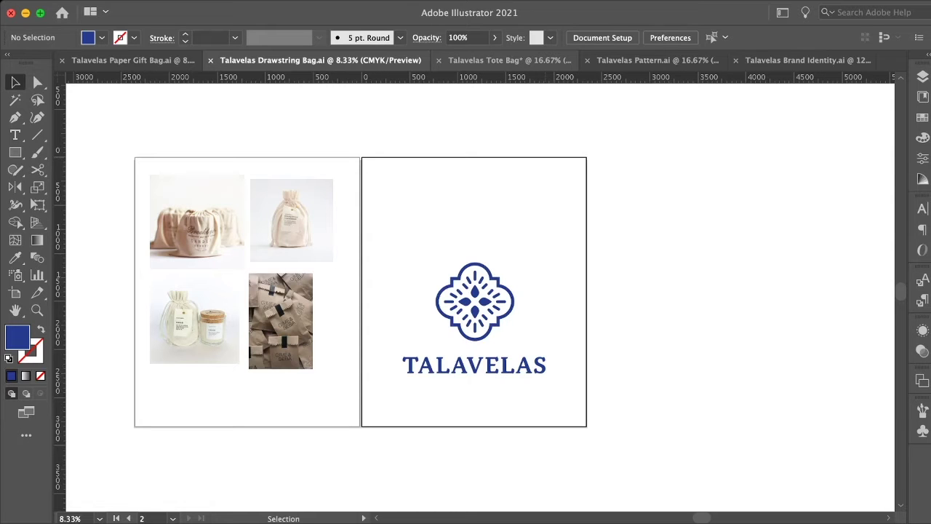
key(ctrl+Tab)
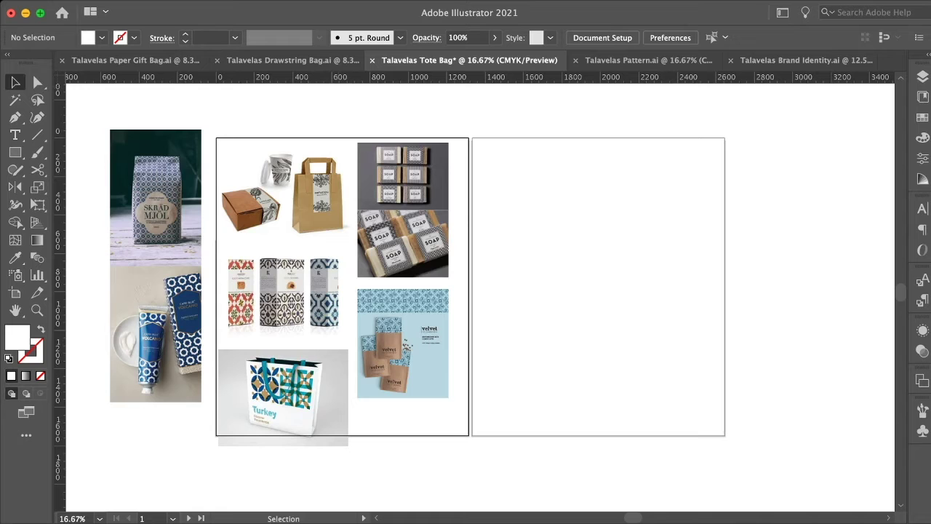
Step: Copy the tile-and-logo layout from the Talavelas Paper Gift Bag document and paste it into the Tote Bag document
click(135, 61)
drag(460, 194, 564, 371)
key(ctrl+c)
key(ctrl+Tab)
key(ctrl+Tab)
key(ctrl+v)
Step: Move the pasted tile-and-logo layout onto the empty second artboard and scale it to fit within the artboard edges
drag(530, 181, 657, 152)
drag(488, 89, 685, 174)
shift+click(680, 387)
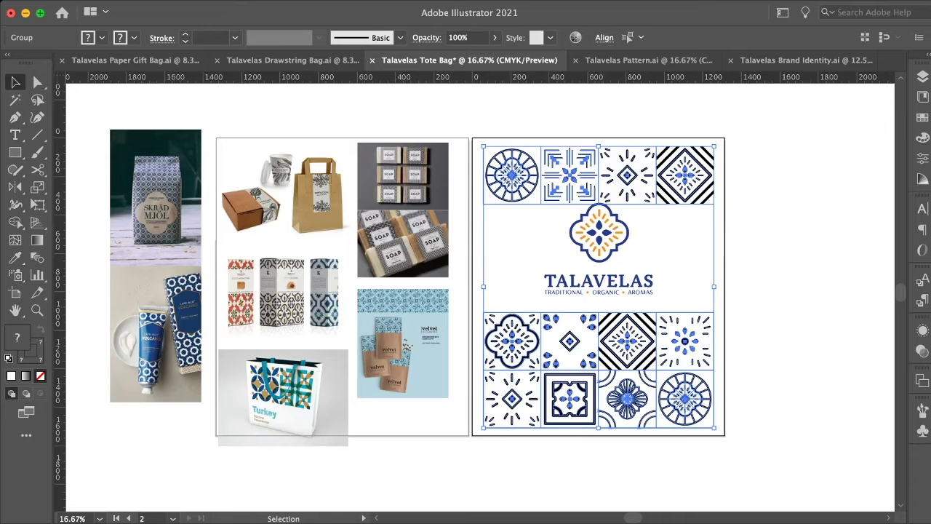
Step: Scale the logo down slightly, centre it horizontally between the tile rows with a small upward nudge, and save the document
drag(601, 223, 547, 230)
key(super+equal)
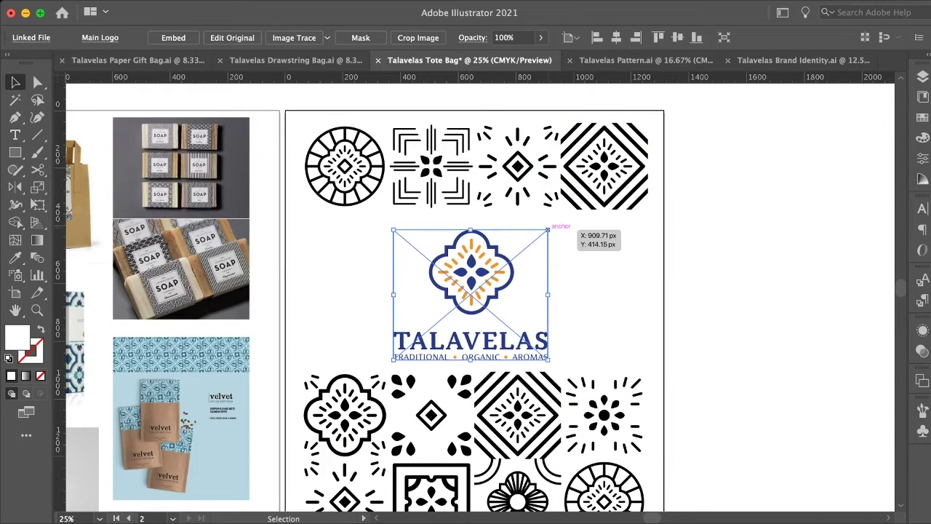
key(Up)
key(Up)
click(616, 37)
key(super+shift+a)
key(ctrl+minus)
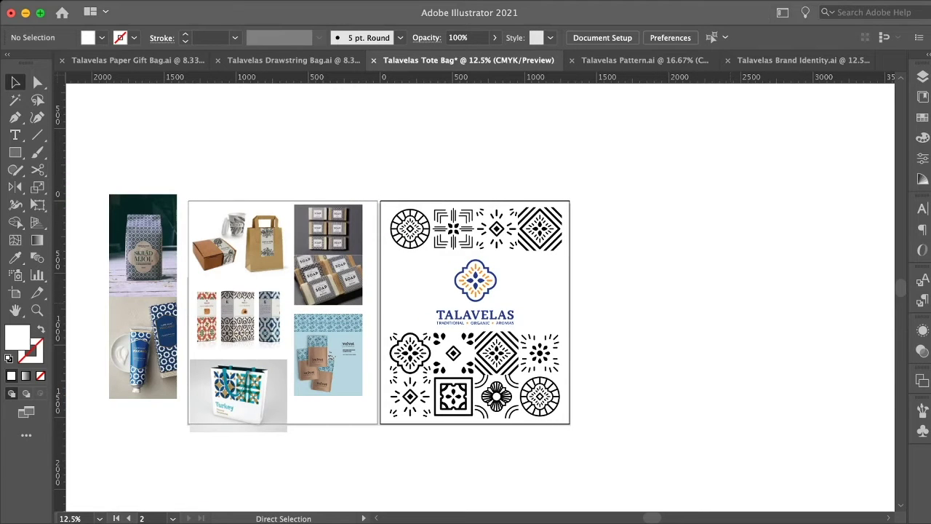
key(super+s)
Step: Scale the whole tile-and-logo layout down slightly, centre it horizontally on the second artboard, and save the document
drag(575, 438, 419, 203)
drag(562, 208, 554, 209)
key(super+equal)
key(super+equal)
key(super+minus)
click(268, 37)
click(342, 109)
key(ctrl+a)
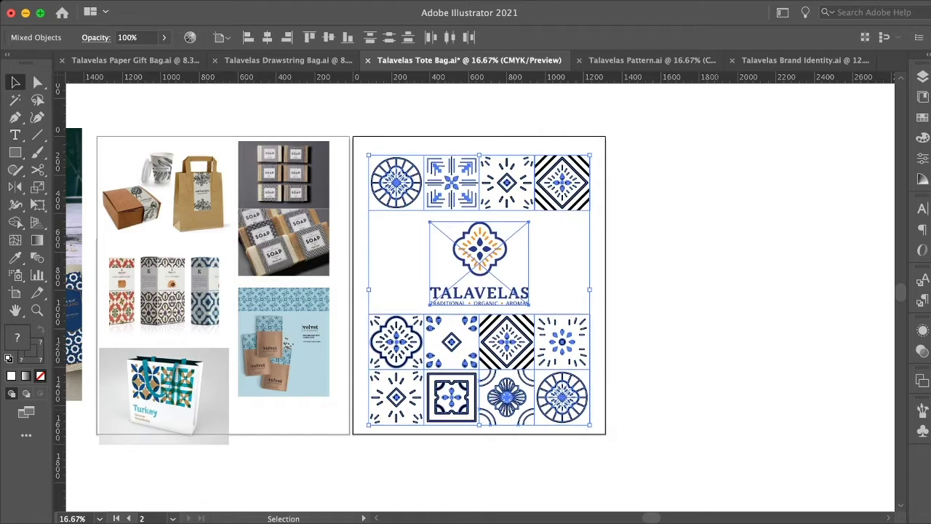
key(ctrl+shift+a)
key(ctrl+s)
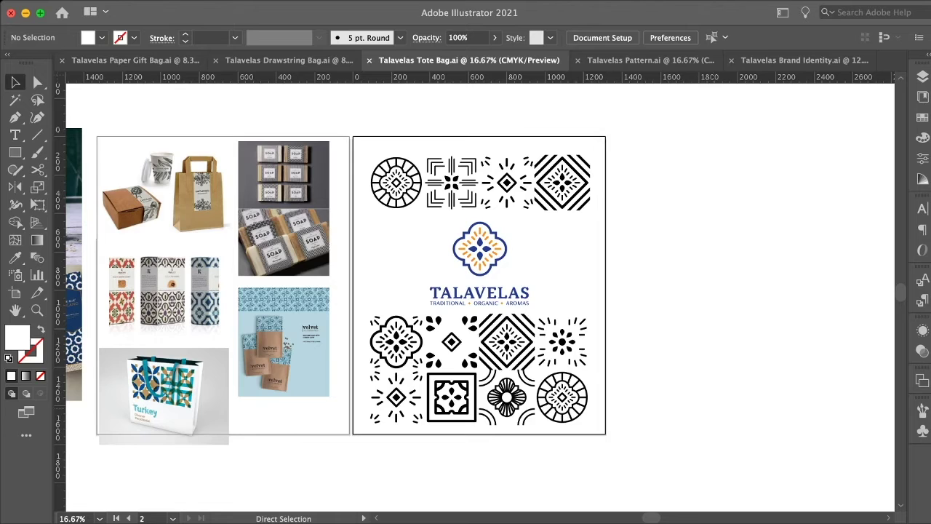
Step: Move the single upper row of tiles off the artboard, just above its upper edge
key(v)
click(562, 182)
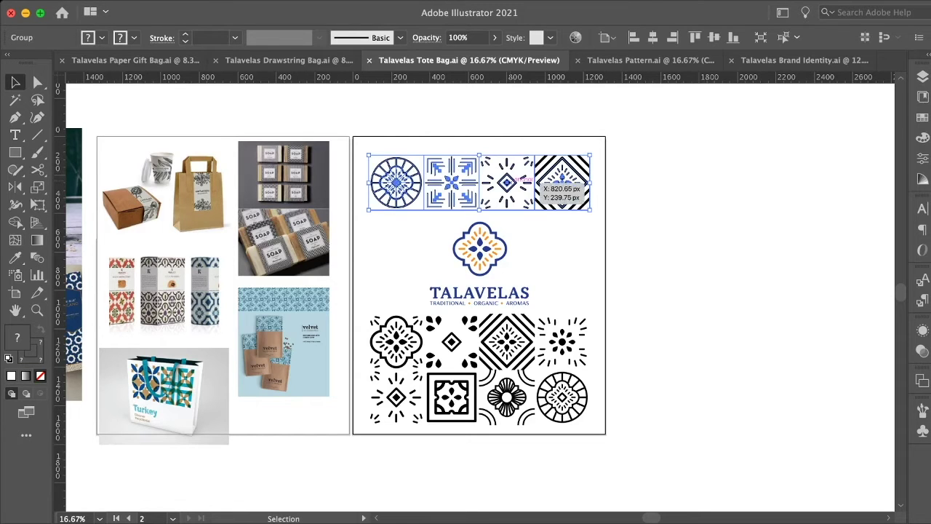
drag(561, 182, 557, 92)
Step: Enlarge the Talavelas logo to fill the space above the remaining tiles and centre it horizontally on the artboard
click(502, 251)
drag(530, 222, 576, 181)
drag(506, 234, 481, 224)
click(616, 37)
click(648, 167)
click(506, 226)
drag(551, 172, 541, 182)
drag(483, 227, 486, 218)
click(616, 37)
Step: Move the remaining two-row tile block slightly up on the artboard
drag(619, 427, 406, 371)
click(641, 328)
click(509, 343)
drag(509, 342, 509, 332)
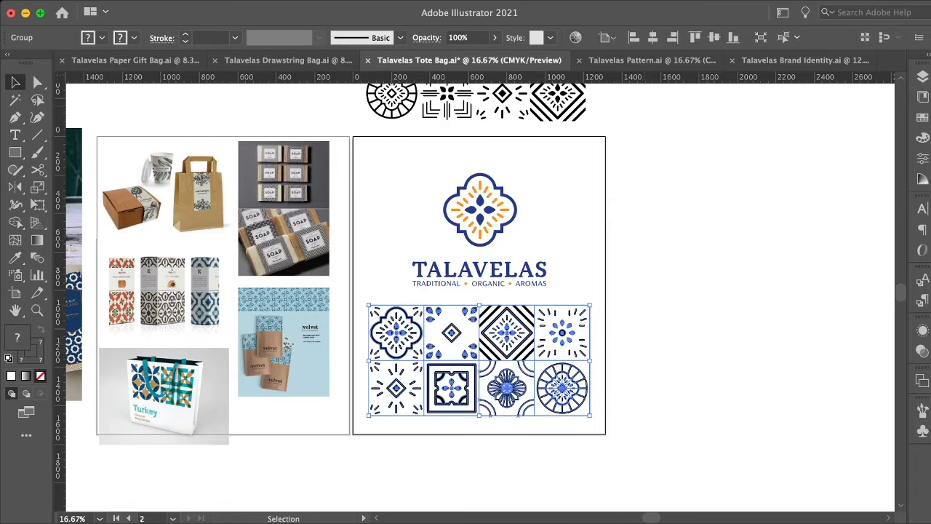
Step: Adjust the logo's vertical position between the artboard's upper edge and the tile block, saving the document
click(494, 230)
drag(495, 230, 495, 220)
click(641, 225)
key(super+s)
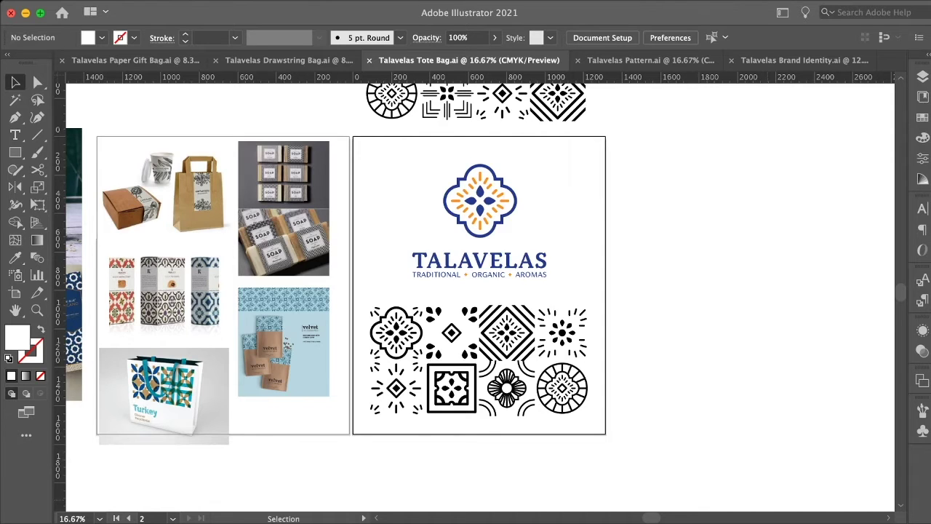
drag(517, 198, 516, 211)
click(641, 120)
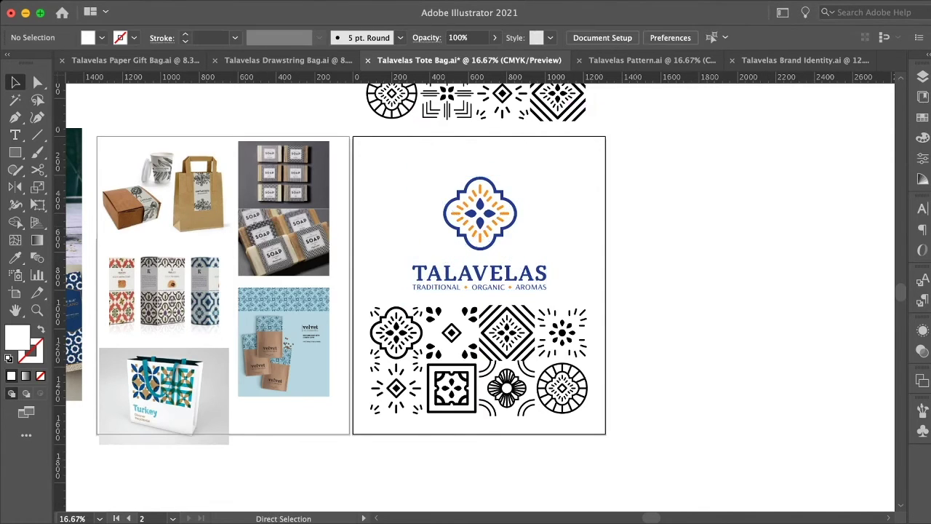
key(super+s)
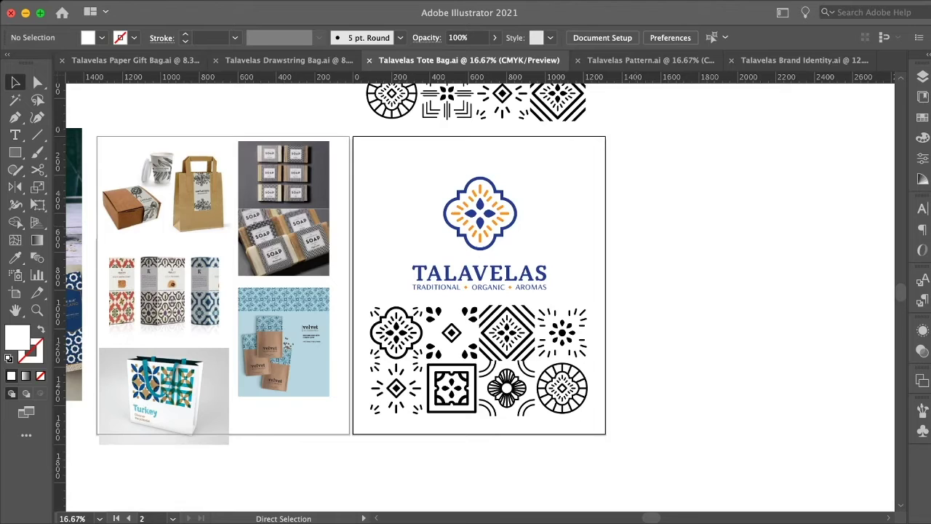
Step: Scale the logo down slightly, centre it horizontally, nudge it upward, and save the document
click(486, 223)
drag(547, 177, 535, 186)
click(616, 37)
key(Up)
key(Up)
key(Up)
key(Up)
key(Up)
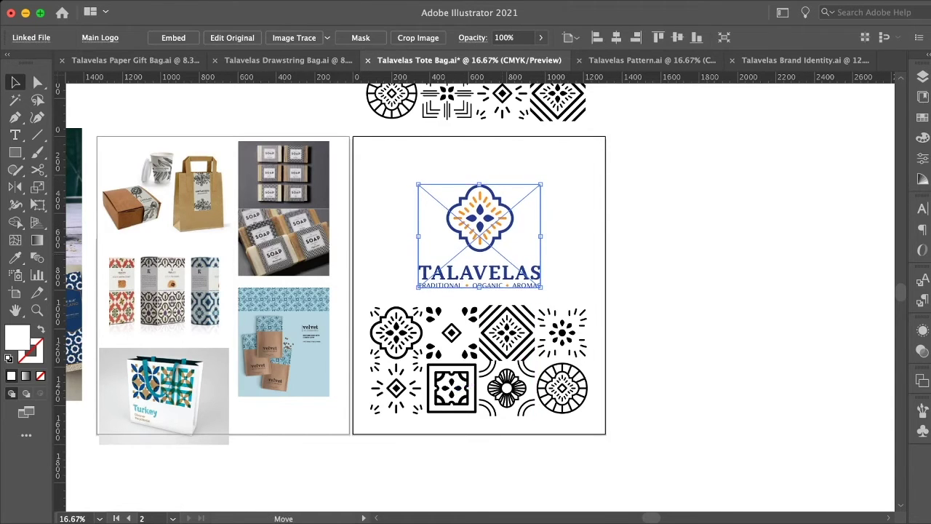
key(super+shift+a)
key(super+s)
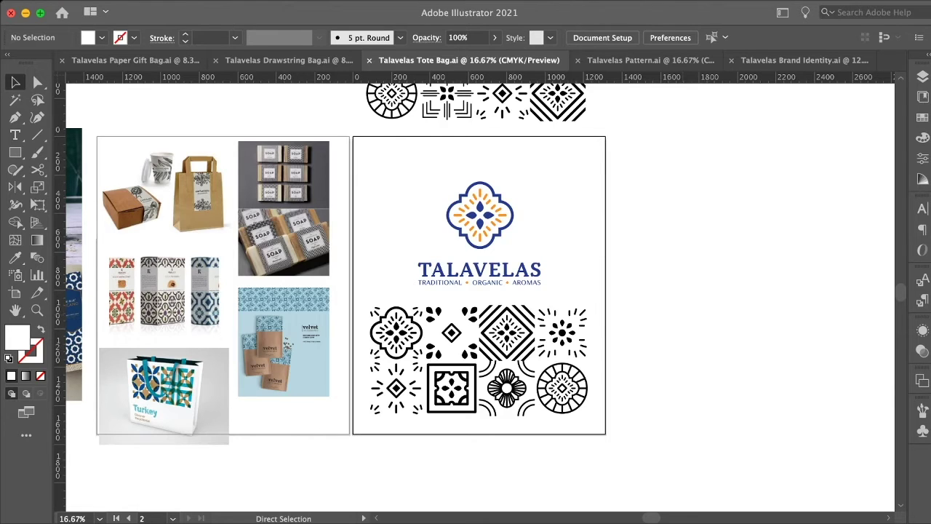
Step: Check the layout in the Talavelas Paper Gift Bag document and return to the Tote Bag document
key(v)
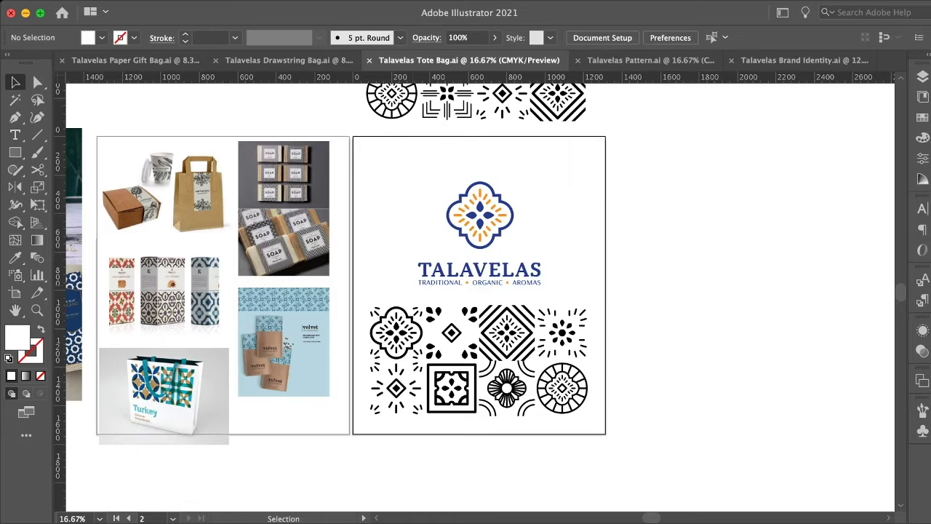
click(137, 61)
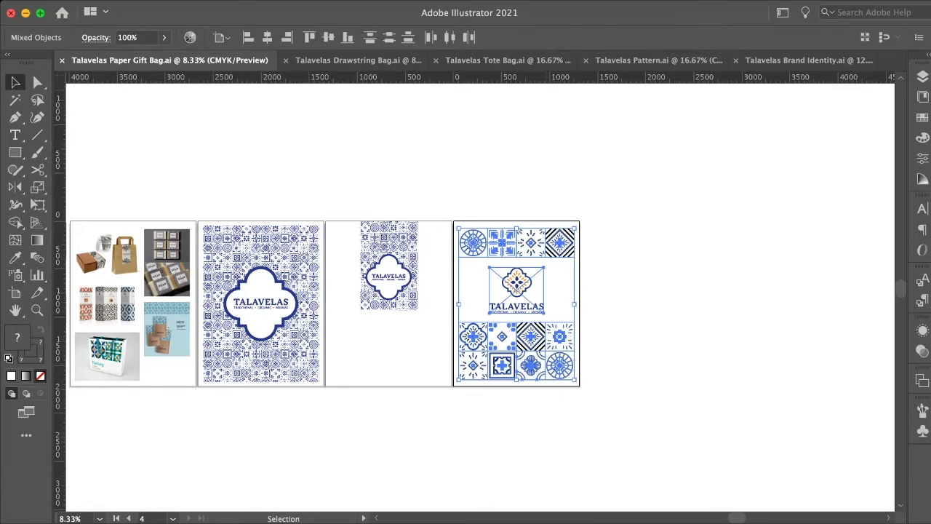
click(508, 61)
Step: Isolate the nested emblem group of the quatrefoil tile in the upper row of the tile block
click(488, 360)
key(super+plus)
key(super+equal)
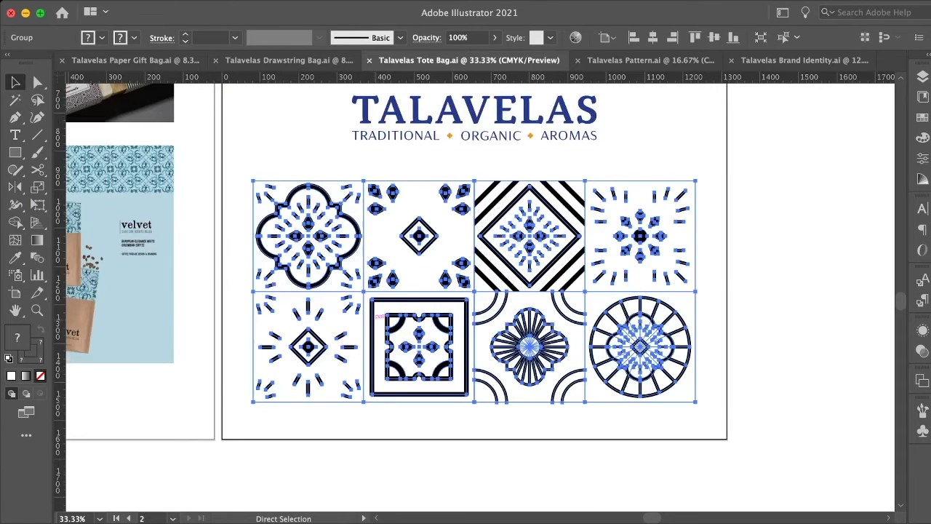
click(777, 342)
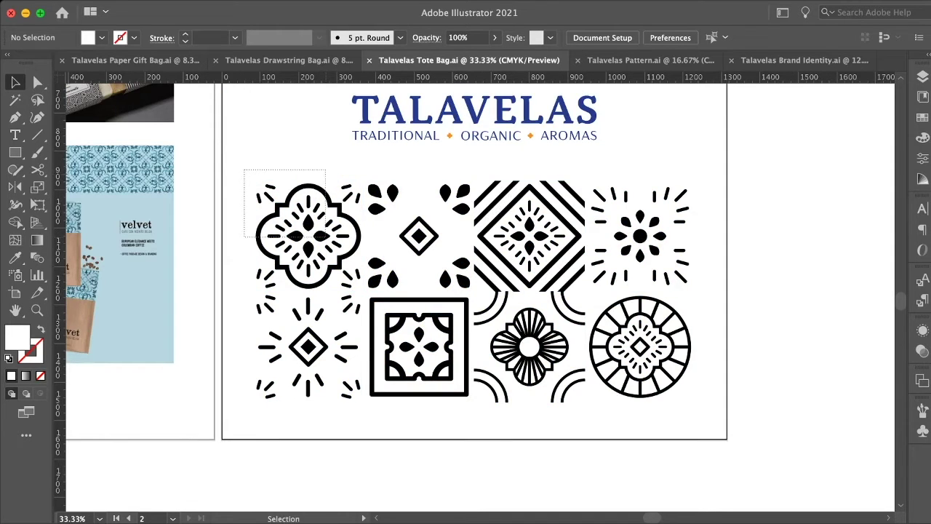
drag(244, 171, 360, 281)
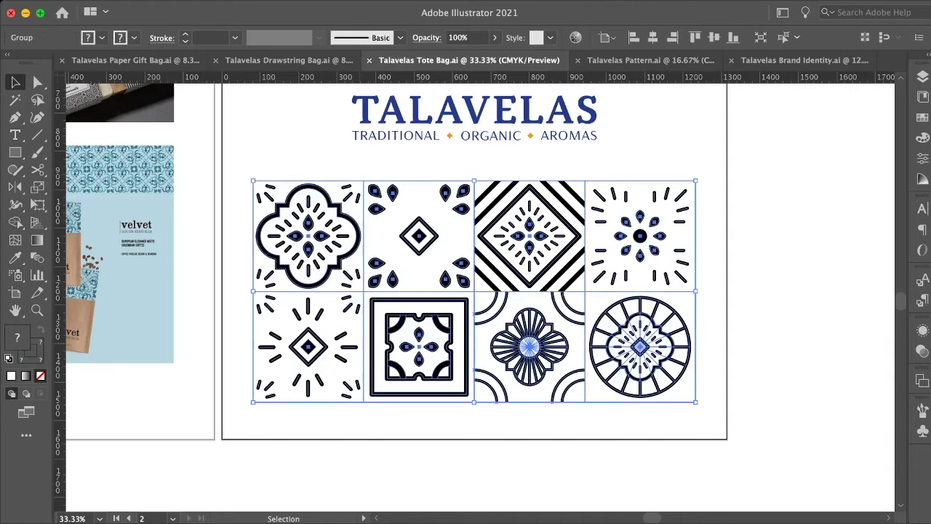
key(super+equal)
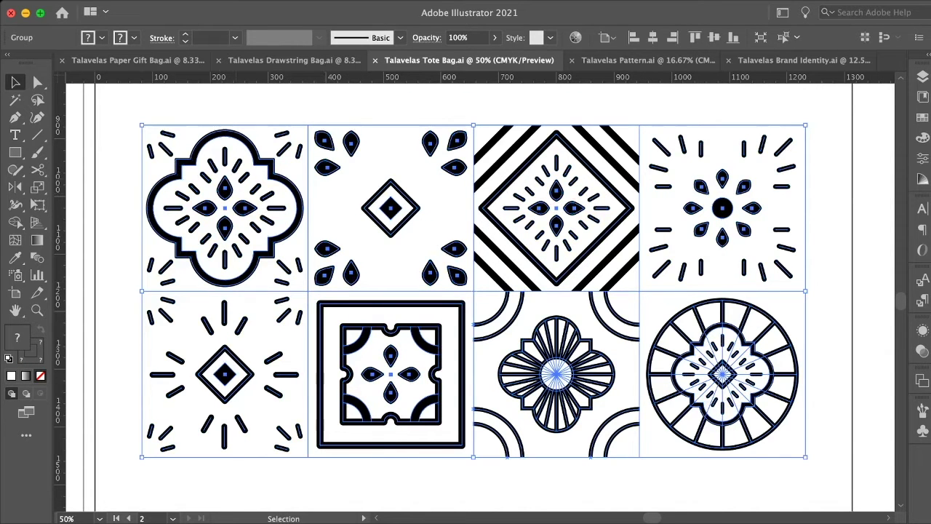
double_click(247, 190)
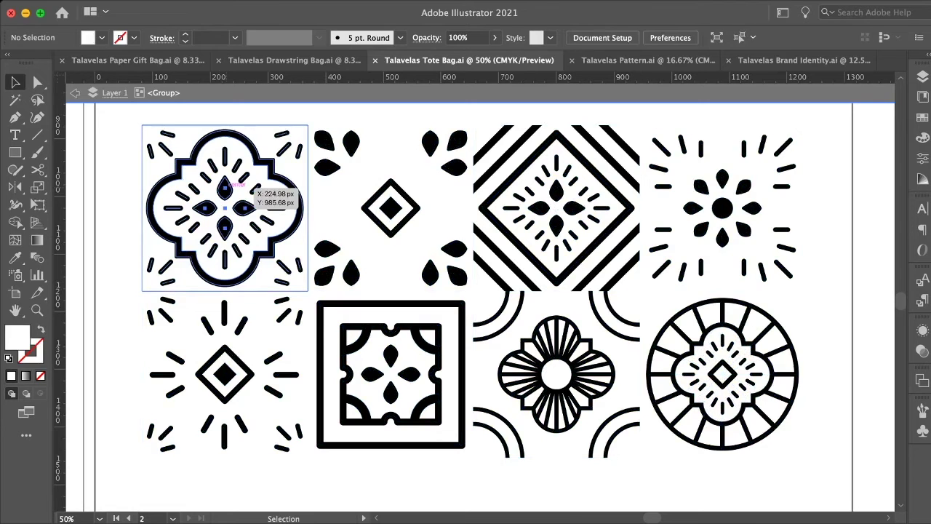
click(246, 188)
double_click(227, 186)
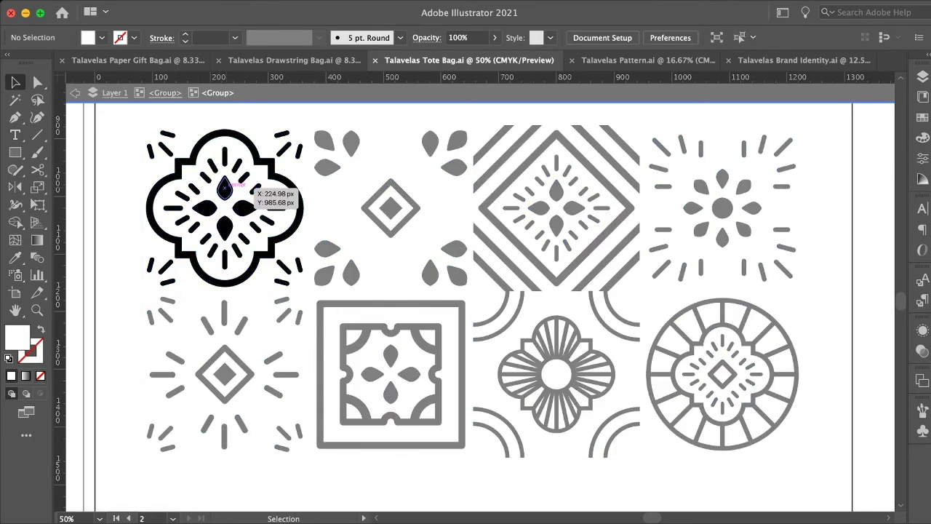
click(226, 187)
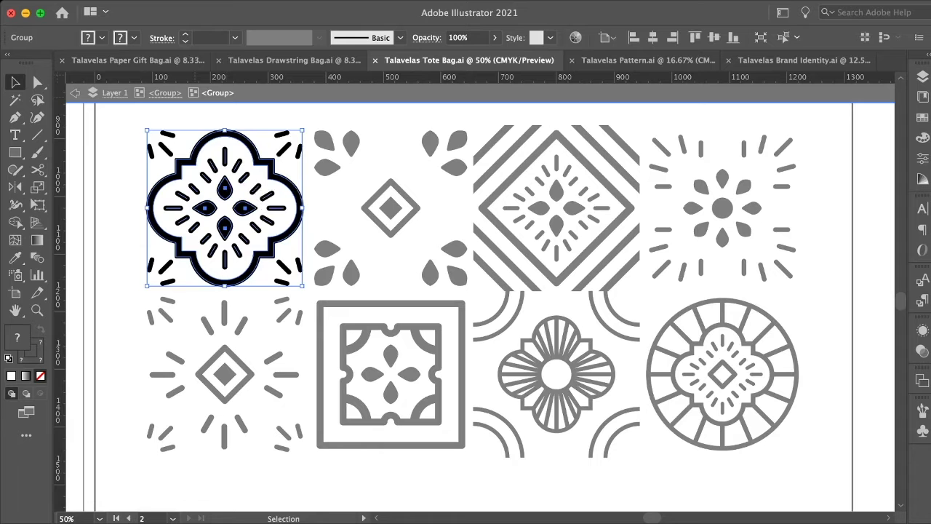
double_click(245, 208)
click(245, 208)
Step: Recolour the quatrefoil tile's four centre petals and its outline dark blue
key(super+equal)
key(super+equal)
click(436, 252)
click(435, 330)
click(395, 290)
shift+click(436, 252)
shift+click(476, 291)
shift+click(435, 329)
click(923, 97)
click(520, 266)
click(496, 173)
Step: Recolour all the rays inside the quatrefoil outline with the dark blue sampled from a centre petal
click(436, 187)
shift+click(460, 206)
shift+click(473, 228)
shift+click(496, 252)
shift+click(519, 267)
shift+click(538, 290)
shift+click(519, 314)
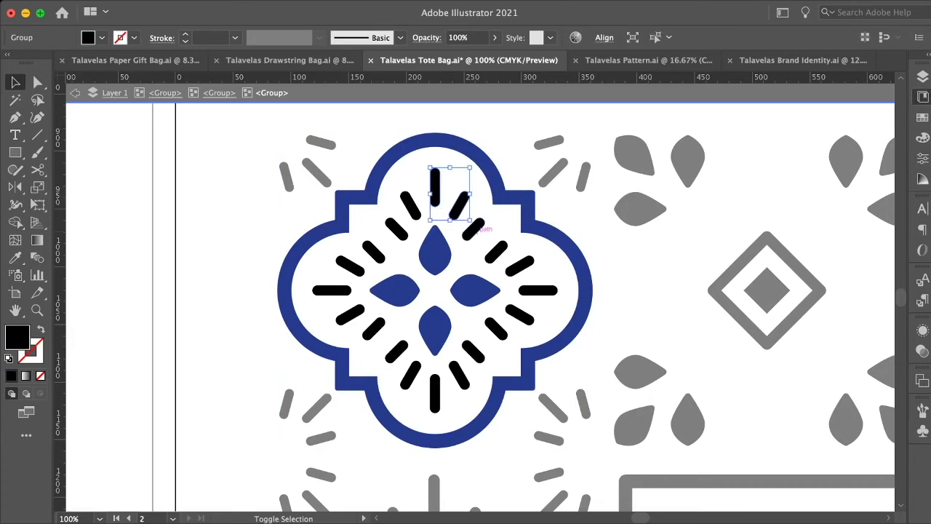
shift+click(497, 329)
shift+click(473, 351)
shift+click(459, 375)
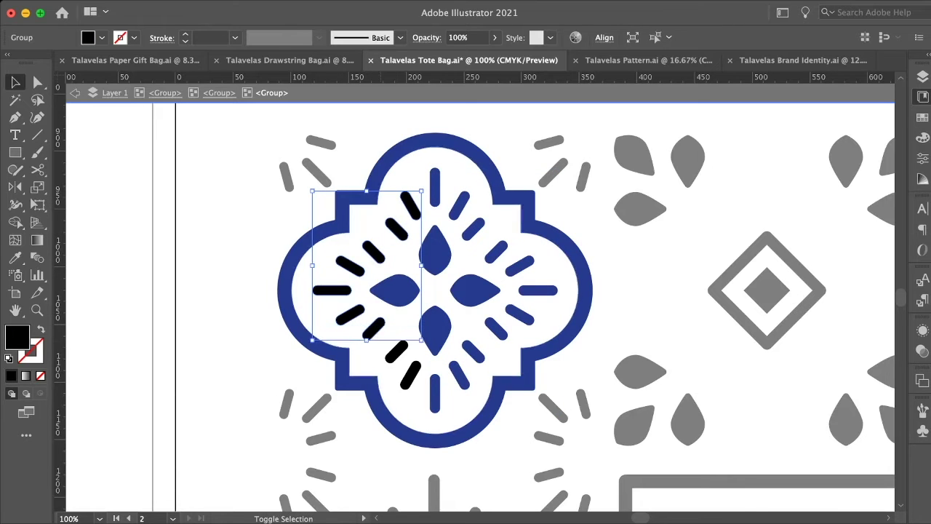
shift+click(396, 351)
shift+click(410, 375)
key(i)
click(435, 330)
Step: Recolour the short rays in the quatrefoil tile's corners with the dark blue sampled from its outline
double_click(553, 172)
double_click(553, 172)
key(i)
click(513, 171)
key(Escape)
scroll(480, 305, right, 3)
Step: Isolate the small-diamond tile and recolour its petal clusters in the four corners dark blue
double_click(604, 287)
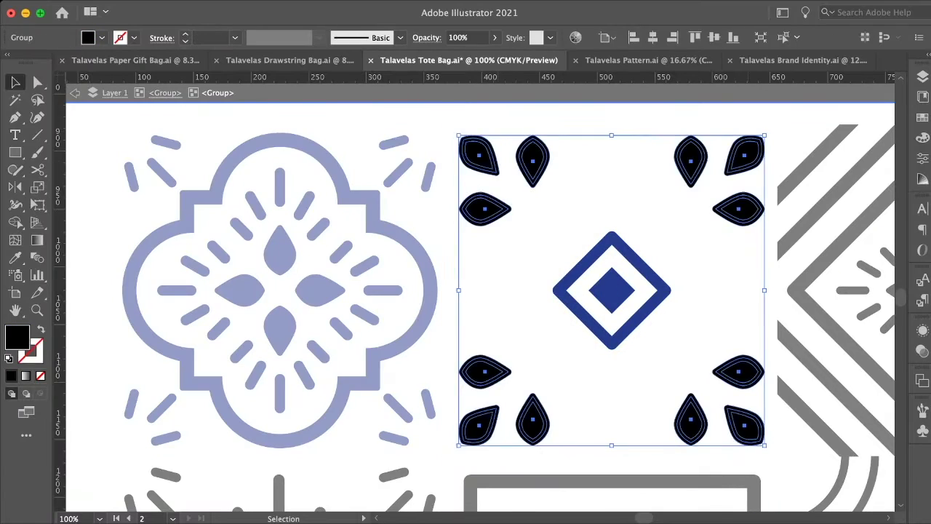
click(502, 178)
click(502, 401)
click(719, 400)
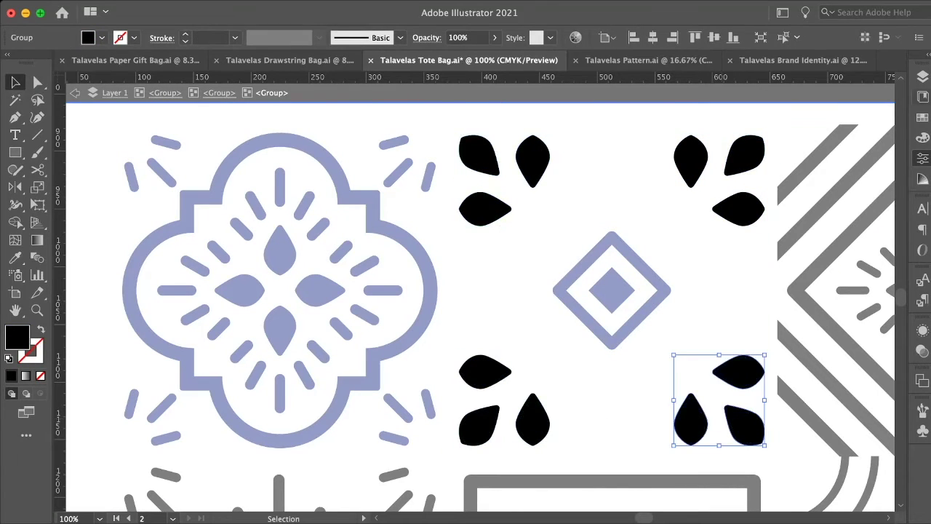
Step: Recolour the four petals and surrounding rays inside the large striped diamond tile dark blue
scroll(480, 306, right, 5)
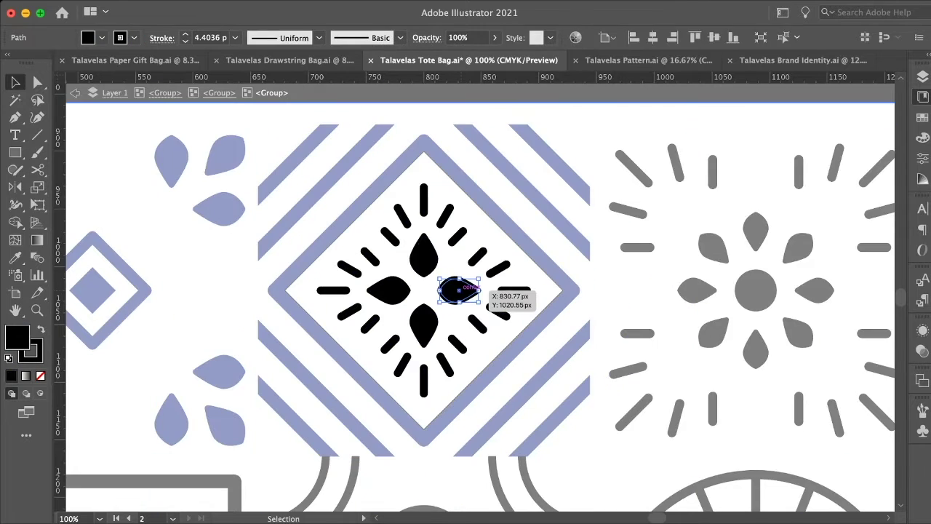
shift+click(423, 255)
shift+click(388, 291)
shift+click(424, 324)
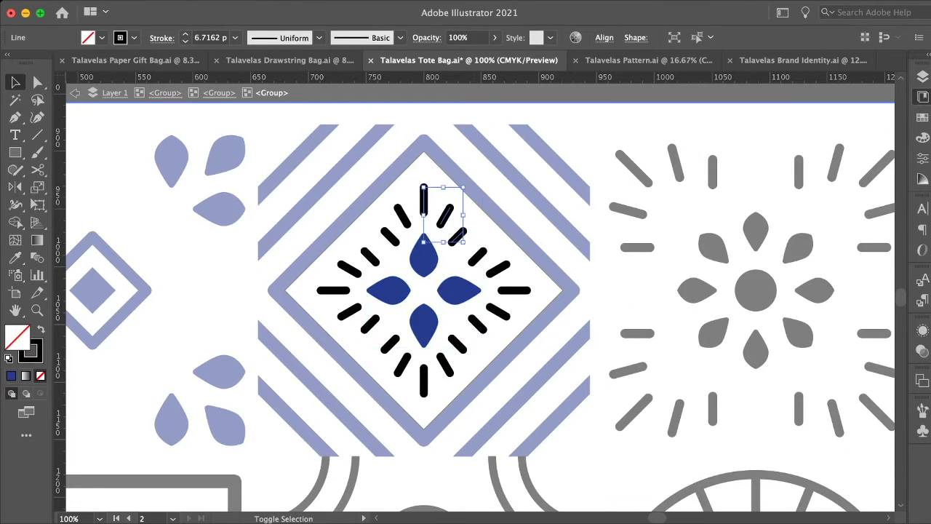
shift+click(513, 290)
shift+click(466, 341)
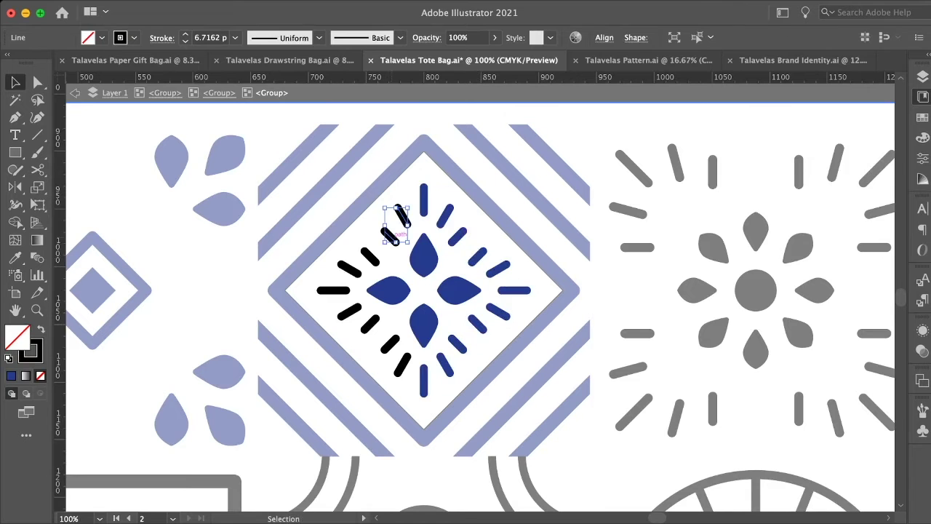
shift+click(369, 322)
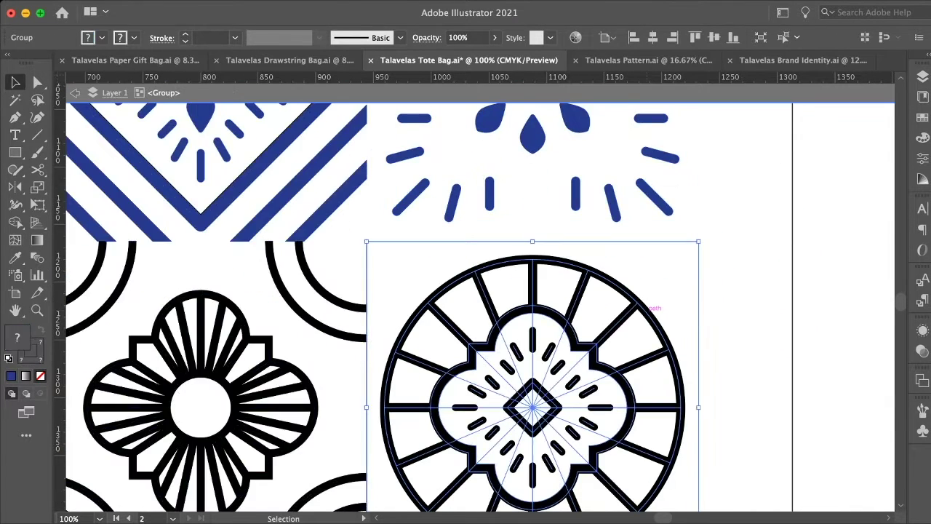
Step: Isolate the round wheel tile and recolour its radial spokes dark blue
double_click(644, 309)
click(532, 285)
shift+click(582, 287)
shift+click(624, 316)
shift+click(652, 358)
shift+click(658, 408)
shift+click(652, 456)
shift+click(624, 499)
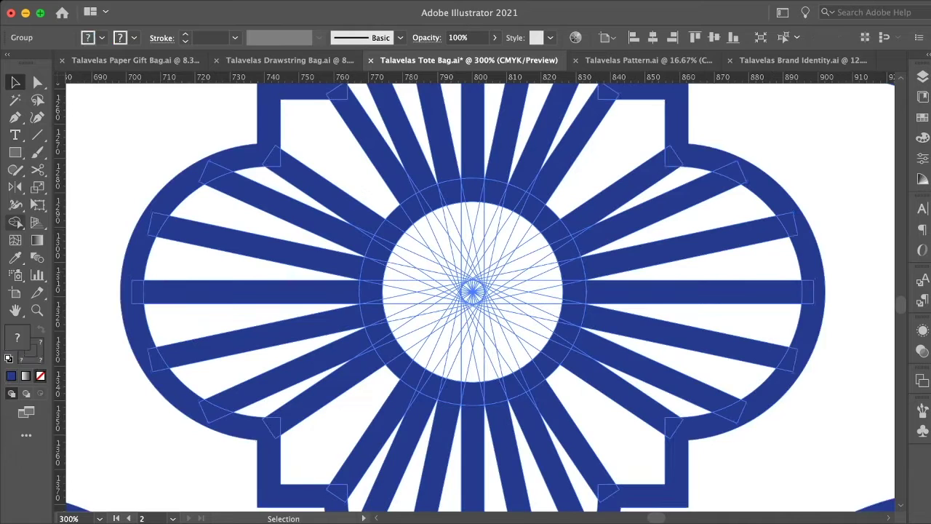
Step: Try to clear the ray lines inside the flower tile's centre circle with Shape Builder and delete the leftover fragments
click(15, 222)
drag(474, 345, 441, 263)
mouse_move(498, 311)
mouse_down()
mouse_move(442, 262)
mouse_move(488, 309)
mouse_up()
key(v)
double_click(466, 279)
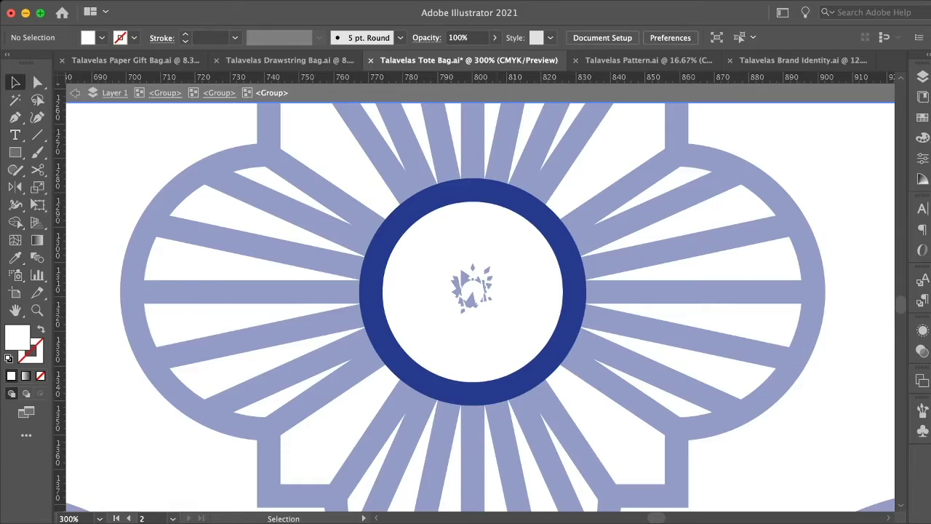
key(Escape)
click(487, 282)
key(Delete)
double_click(487, 282)
key(Escape)
key(super+shift+a)
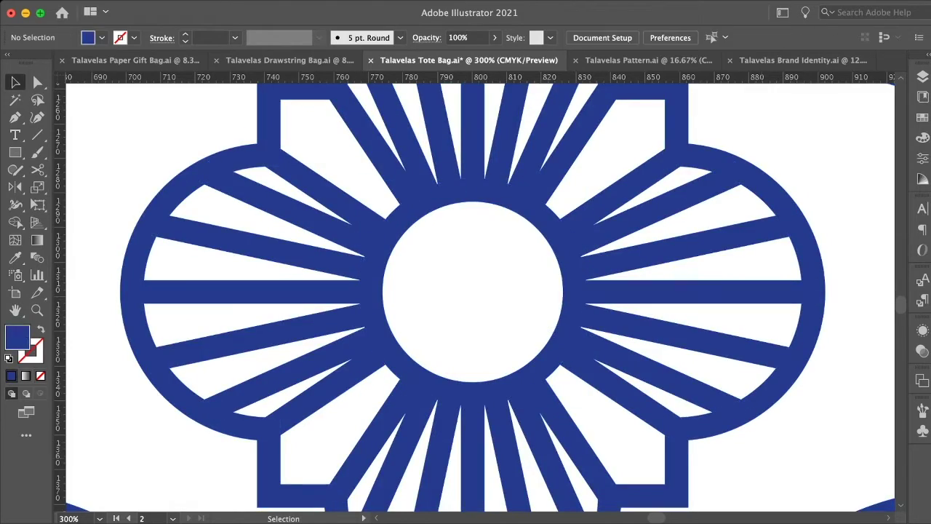
Step: Isolate the flower tile and clear the overlapping ray sections inside its centre circle with Shape Builder
click(557, 364)
key(super+minus)
key(super+minus)
key(super+minus)
double_click(624, 428)
double_click(624, 428)
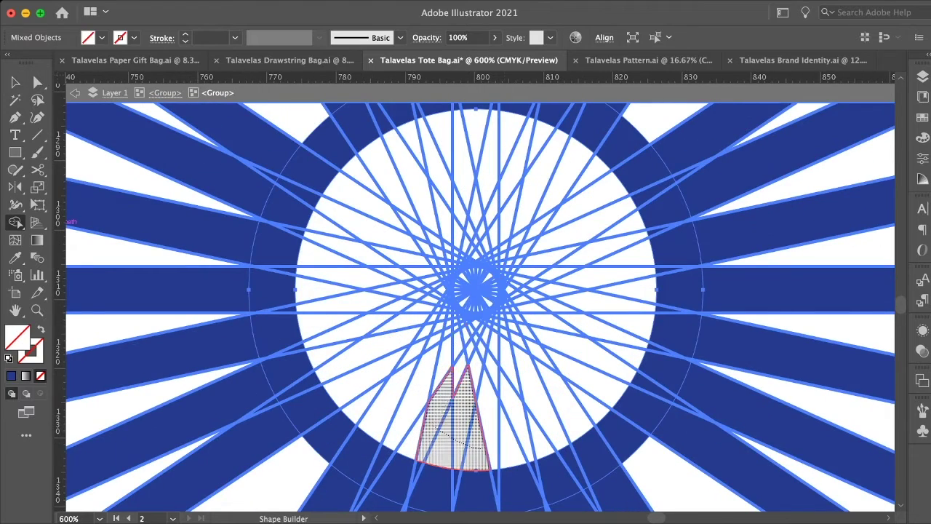
mouse_move(450, 402)
mouse_down()
mouse_move(499, 284)
mouse_move(422, 404)
mouse_move(360, 342)
mouse_move(586, 375)
mouse_move(556, 185)
mouse_up()
drag(625, 320, 630, 313)
drag(558, 181, 564, 185)
mouse_move(402, 270)
mouse_down()
mouse_move(426, 231)
mouse_move(532, 332)
mouse_up()
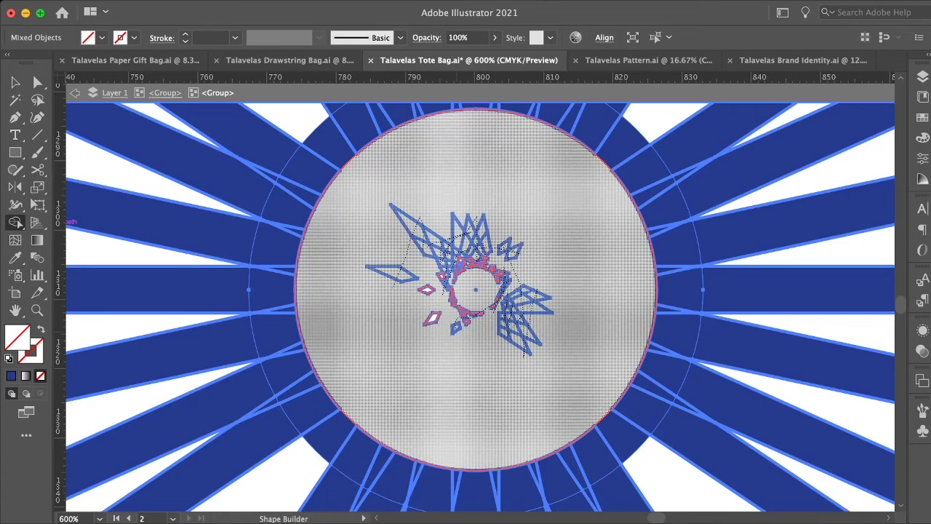
Step: Clear the remaining ray fragments around the centre of the flower tile's inner circle with Shape Builder
drag(457, 326, 454, 332)
key(super+plus)
key(super+plus)
drag(406, 355, 468, 280)
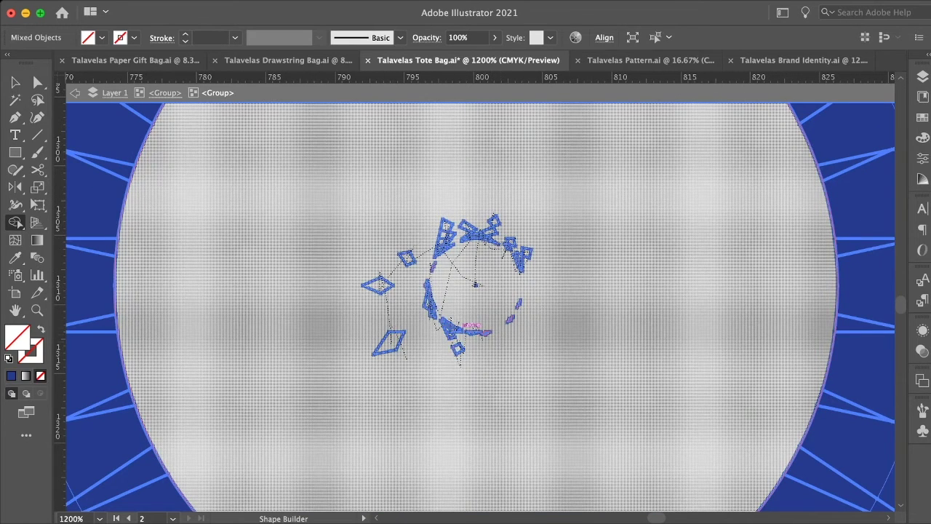
drag(483, 332, 462, 329)
click(434, 264)
Step: Remove the last tiny fragment at the exact middle of the flower tile's circle and leave Shape Builder
key(super+plus)
key(super+plus)
key(super+minus)
key(super+minus)
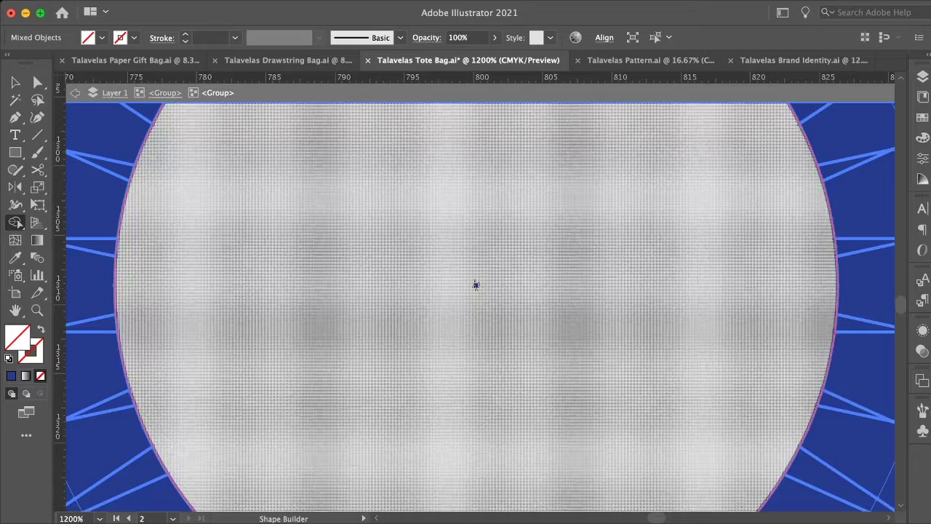
click(476, 285)
key(super+minus)
key(super+minus)
key(super+minus)
key(super+minus)
key(super+minus)
key(super+minus)
key(v)
click(204, 255)
Step: Recolour the outer square frame and the scalloped inner frame of the framed square tile dark blue
key(super+minus)
key(super+minus)
key(super+minus)
double_click(351, 251)
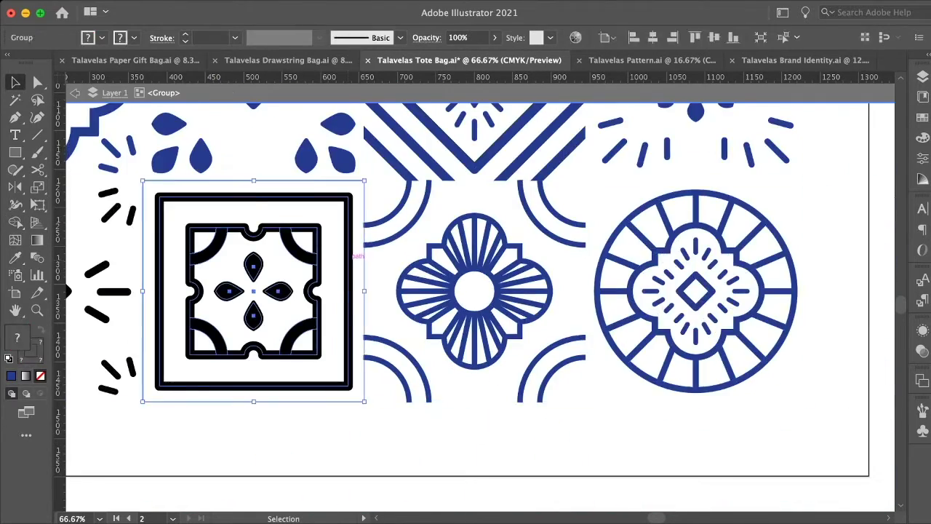
double_click(351, 251)
double_click(317, 251)
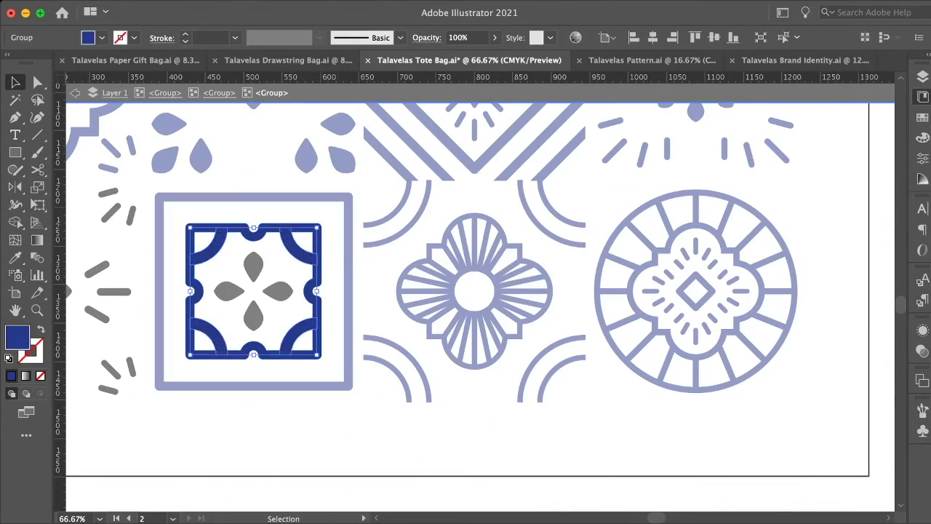
key(Escape)
Step: Recolour the four petals in the middle of the framed square tile dark blue
double_click(254, 267)
double_click(253, 267)
shift+click(278, 291)
shift+click(254, 317)
shift+click(228, 291)
key(i)
click(751, 266)
key(Escape)
Step: Recolour the central diamond and surrounding rays of the lower row's first tile dark blue, and save the file
scroll(505, 291, left, 10)
double_click(505, 291)
double_click(505, 291)
key(super+shift+z)
key(super+shift+z)
key(super+shift+z)
key(super+shift+z)
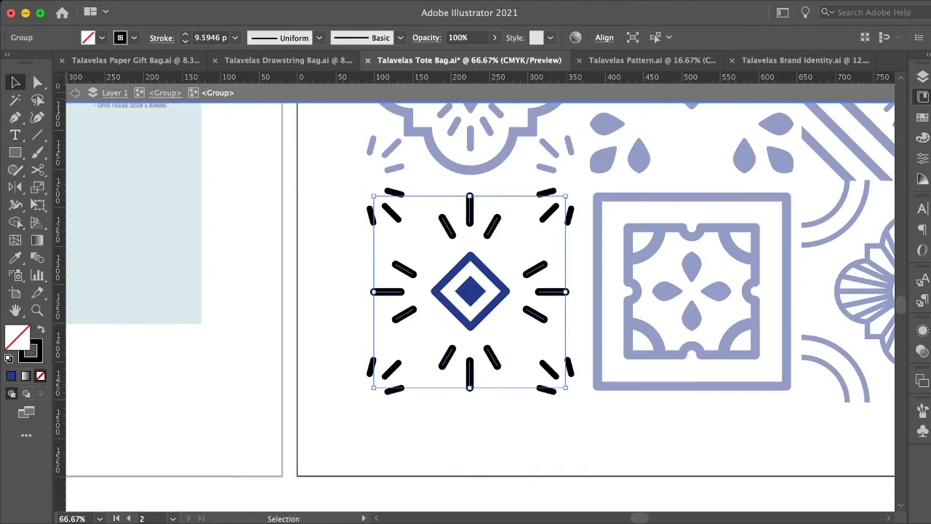
key(i)
key(super+minus)
key(super+minus)
key(super+minus)
key(super+minus)
key(Escape)
scroll(481, 291, up, 3)
key(super+shift+a)
key(super+s)
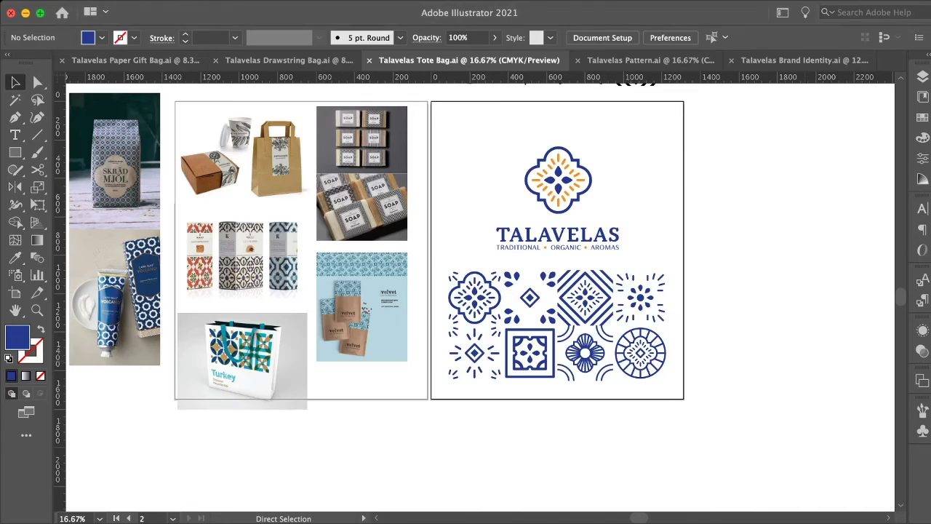
Step: Isolate the round wheel tile and select its quatrefoil frame together with the surrounding spokes
click(585, 297)
key(super+plus)
key(super+plus)
key(super+plus)
key(super+plus)
key(super+plus)
scroll(480, 292, right, 10)
scroll(480, 291, down, 2)
double_click(276, 331)
key(super+plus)
double_click(475, 141)
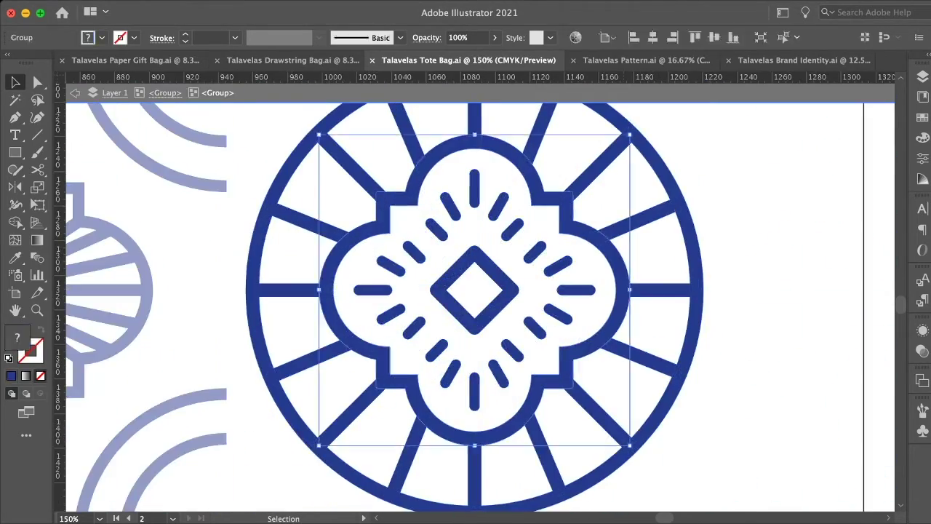
shift+click(648, 359)
shift+click(696, 327)
Step: Try to clean up the overlapping parts of the round wheel tile with Shape Builder
key(shift+m)
key(Escape)
key(v)
drag(738, 175, 634, 451)
key(shift+m)
mouse_move(452, 188)
mouse_down()
mouse_move(559, 231)
mouse_move(588, 306)
mouse_move(535, 361)
mouse_move(431, 375)
mouse_move(389, 337)
mouse_move(396, 232)
mouse_move(450, 182)
mouse_up()
key(v)
key(super+shift+a)
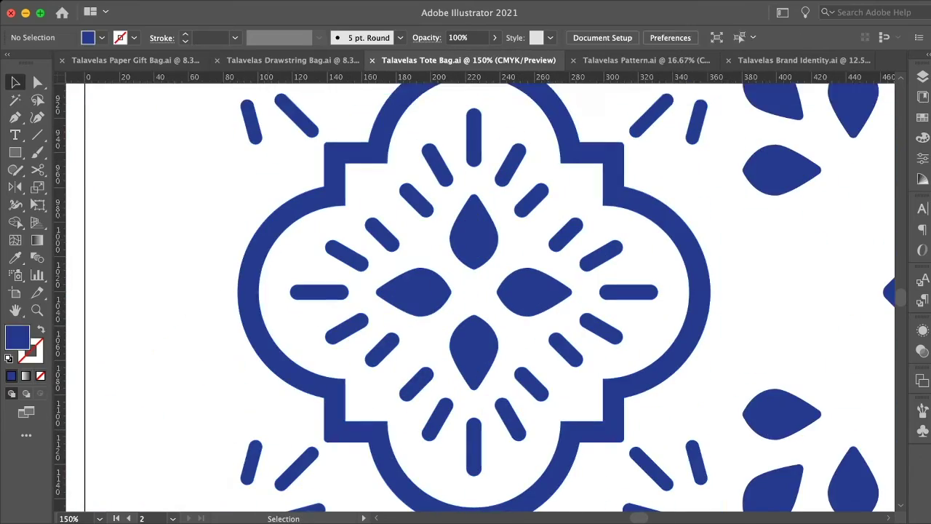
Step: Cut the interior area out of the first tile's quatrefoil frame with Shape Builder and save the file
double_click(251, 291)
double_click(251, 291)
shift+click(474, 292)
key(shift+m)
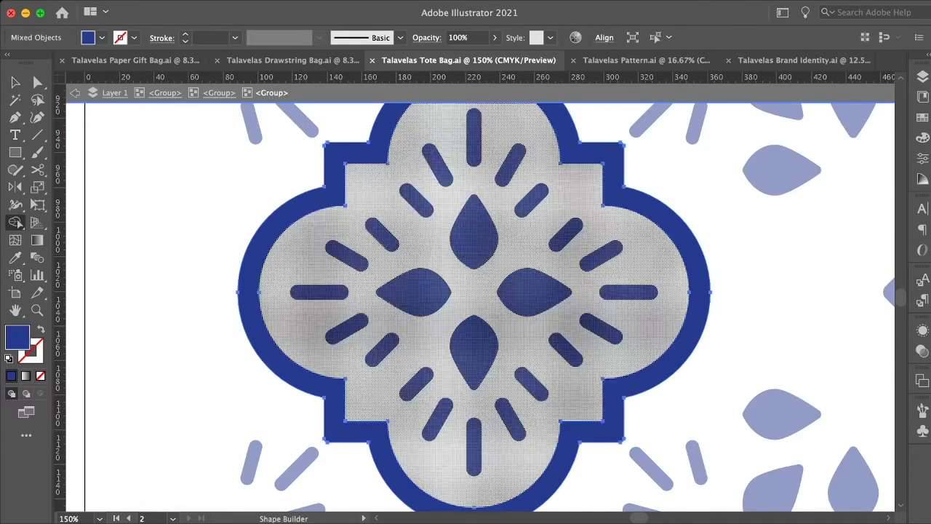
alt+click(473, 292)
key(Escape)
key(super+s)
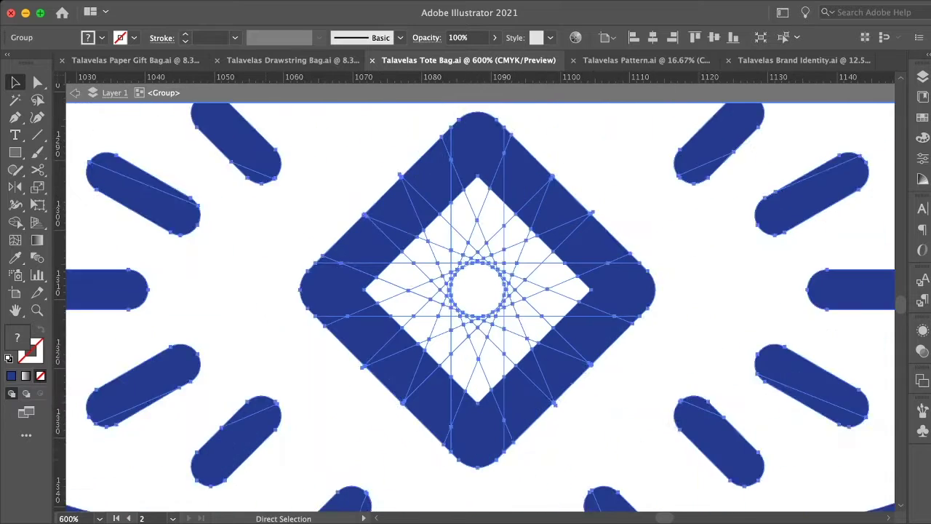
Step: Clear the overlapping spoke sections inside the round wheel tile's centre diamond with Shape Builder
click(15, 222)
mouse_move(441, 259)
mouse_down()
mouse_move(497, 349)
mouse_move(440, 349)
mouse_up()
drag(460, 355, 380, 280)
drag(440, 290, 508, 210)
mouse_move(531, 240)
mouse_down()
mouse_move(544, 256)
mouse_move(528, 340)
mouse_up()
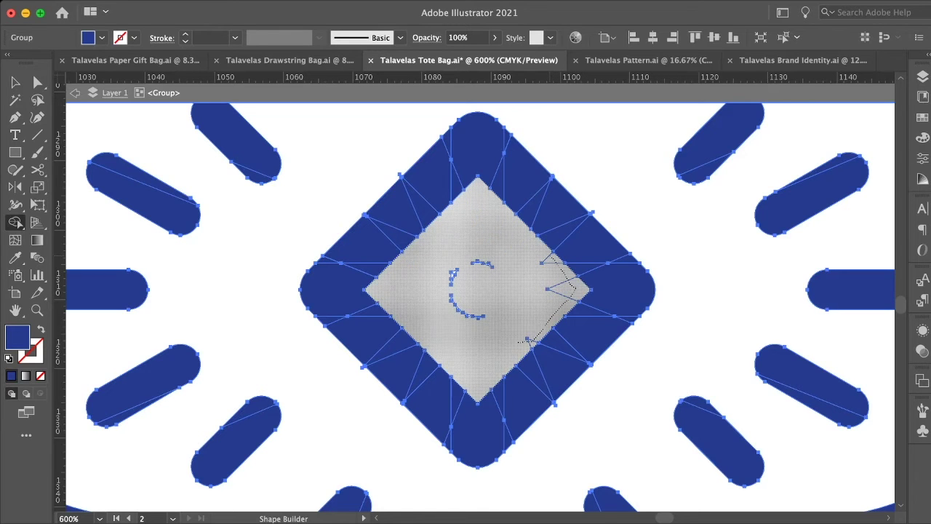
Step: Remove the leftover curved fragments inside the wheel tile's centre diamond, leave isolation and save the file
key(super+equal)
key(super+equal)
key(super+equal)
drag(506, 213, 415, 234)
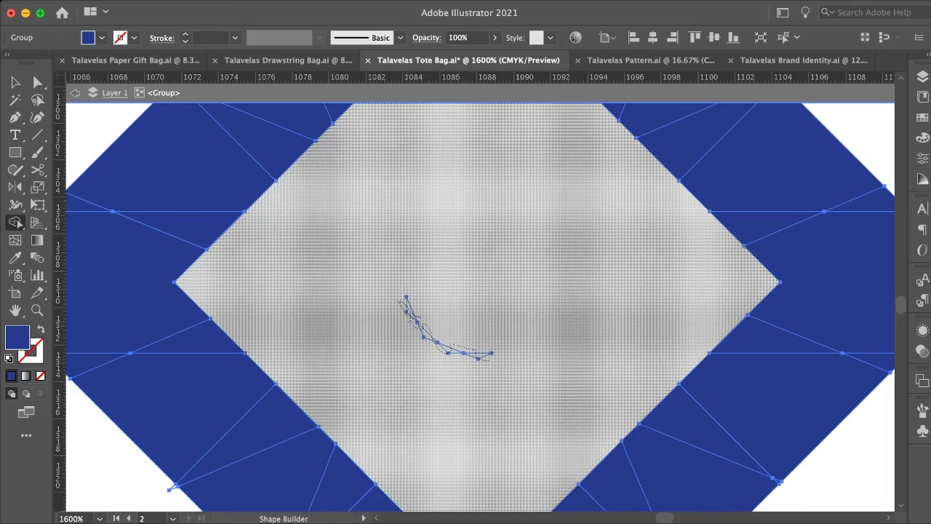
alt+click(448, 342)
key(super+minus)
key(super+minus)
key(super+minus)
key(super+minus)
key(super+minus)
key(super+minus)
key(super+minus)
key(super+minus)
key(super+minus)
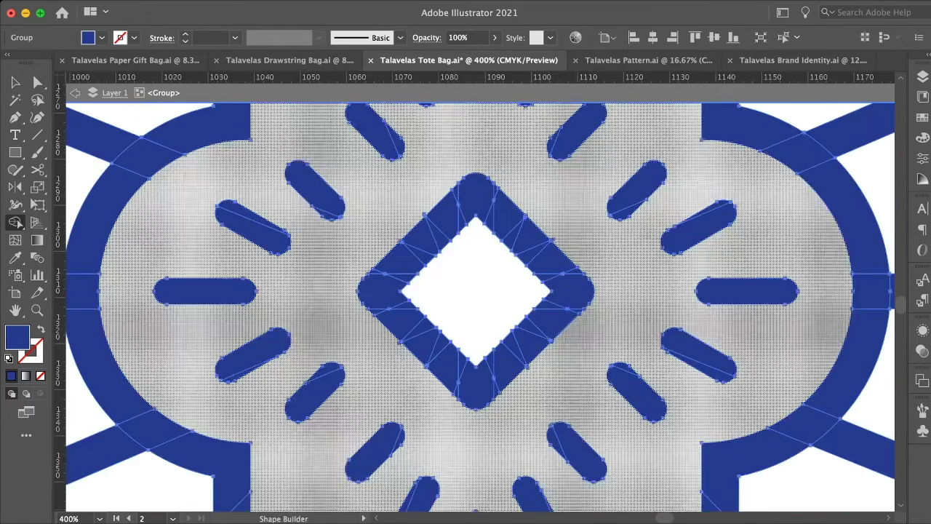
key(v)
key(Escape)
key(super+s)
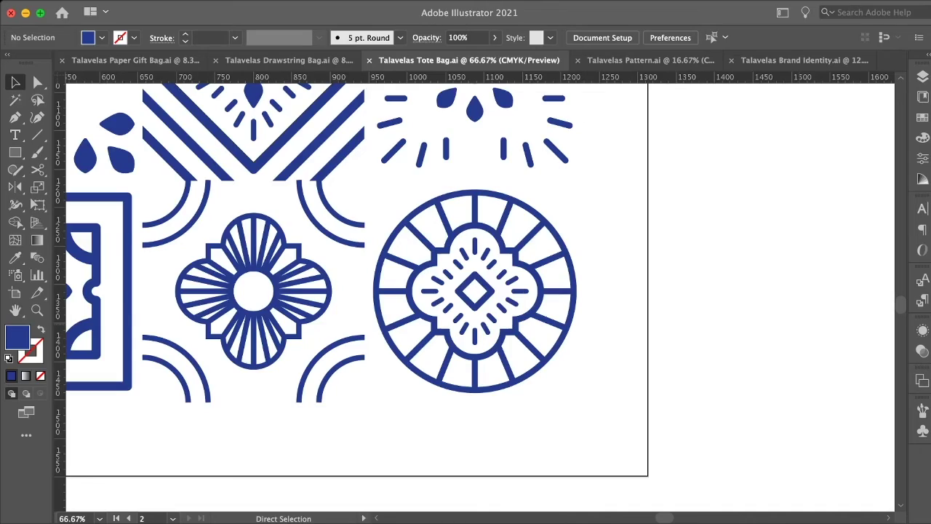
Step: Copy the cleaned eight-tile group from the Tote Bag document and paste it into the Paper Gift Bag document
key(super+minus)
key(super+minus)
key(super+minus)
click(135, 60)
key(super+plus)
click(501, 60)
click(345, 258)
key(super+c)
click(137, 61)
key(super+v)
Step: Align the pasted tiles with the old tile grid in outline view and enlarge them to match its size
key(super+plus)
key(super+plus)
key(super+plus)
key(super+y)
drag(679, 379, 690, 336)
key(super+plus)
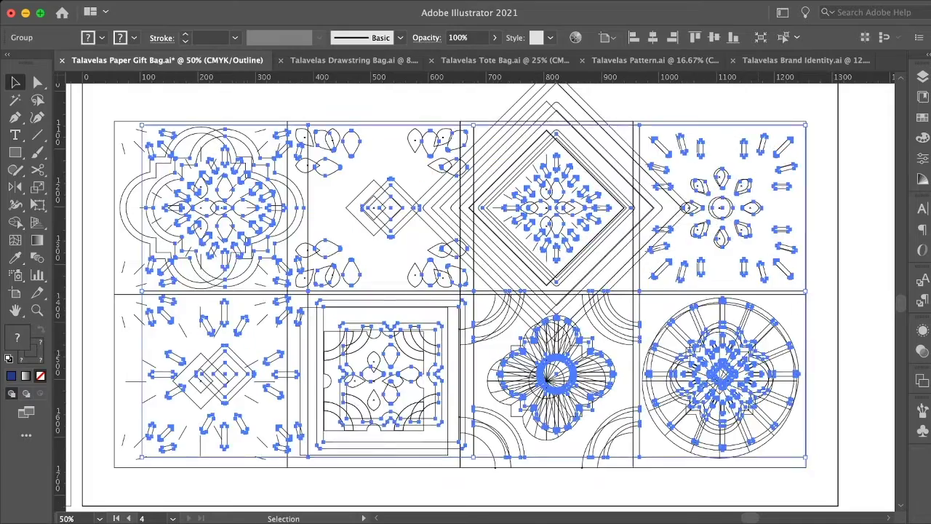
drag(142, 454, 116, 467)
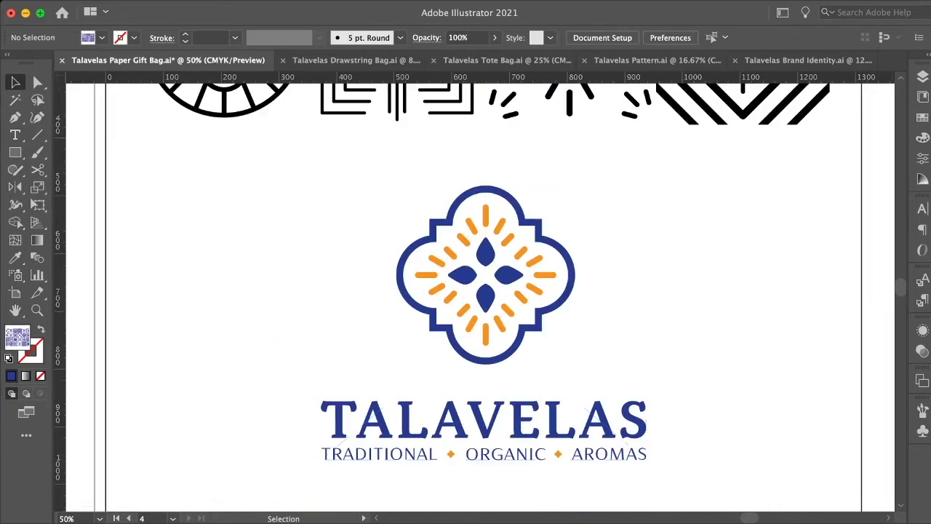
Step: Isolate the gift bag logo's orange tagline ornament between ORGANIC and AROMAS and start sampling a colour with the Eyedropper
click(546, 273)
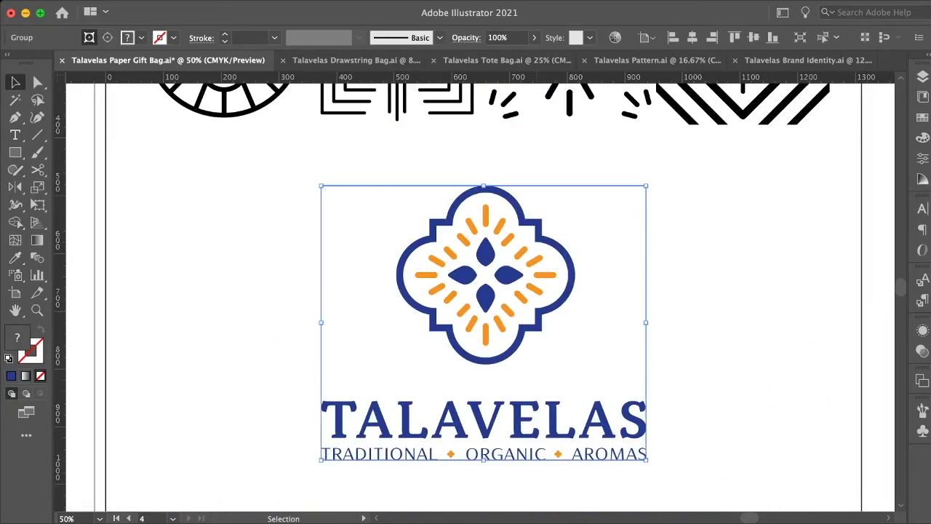
double_click(546, 273)
key(super+plus)
key(super+plus)
scroll(546, 273, up, 2)
double_click(597, 321)
double_click(598, 321)
click(598, 320)
shift+click(577, 292)
key(super+a)
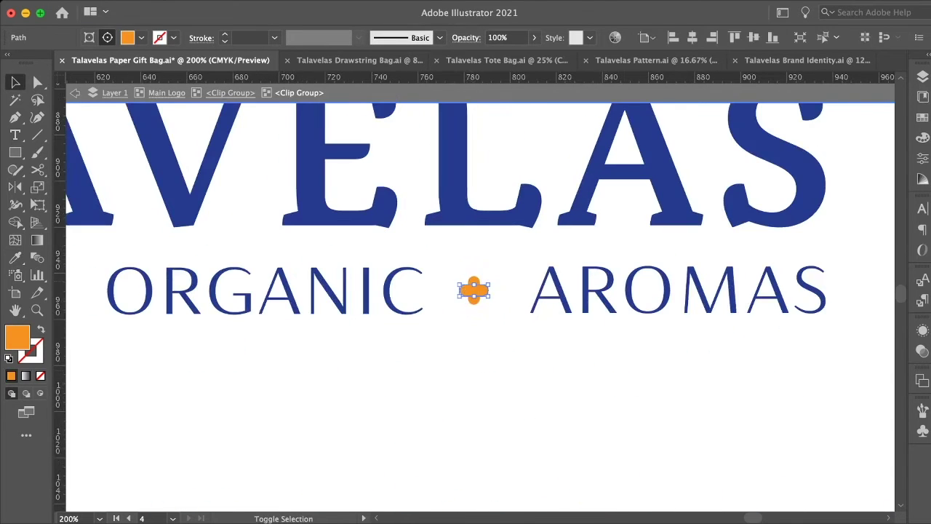
key(i)
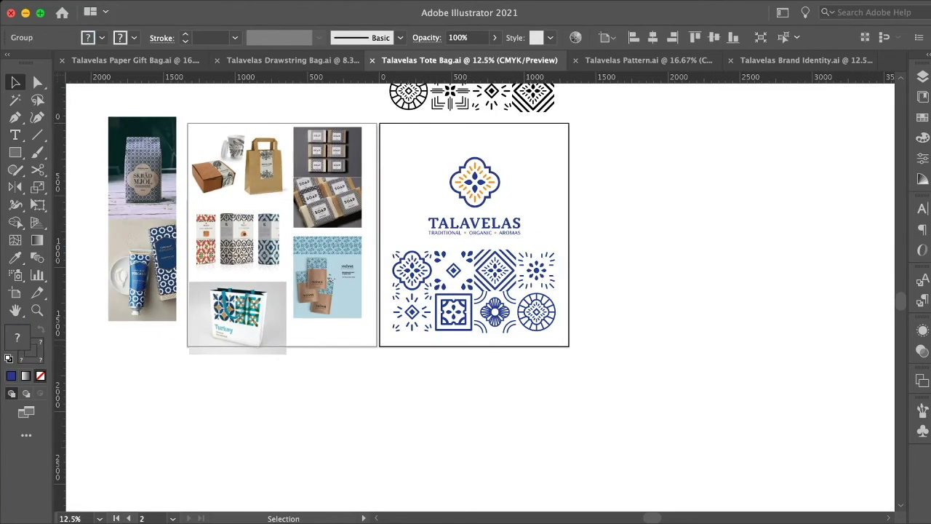
Step: Deselect the tote bag artwork and switch to the Drawstring Bag document
key(shift+super+a)
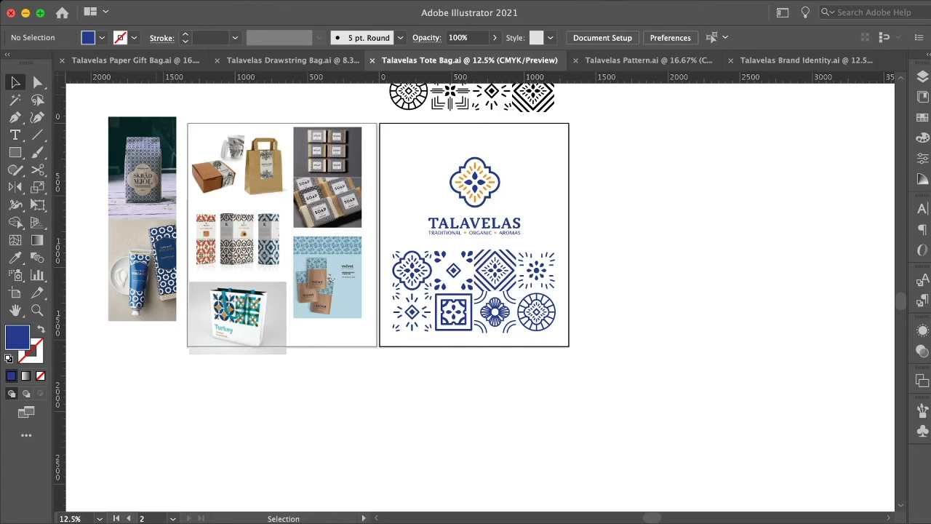
key(ctrl+shift+Tab)
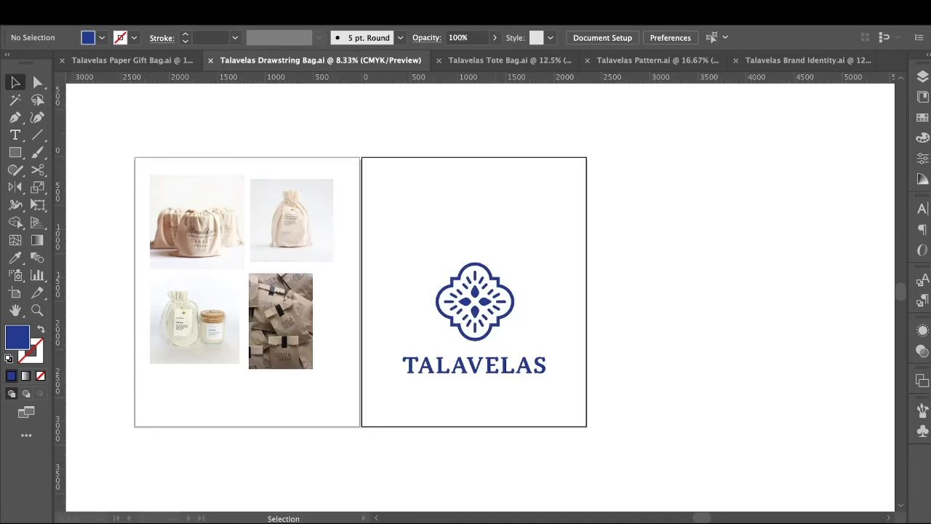